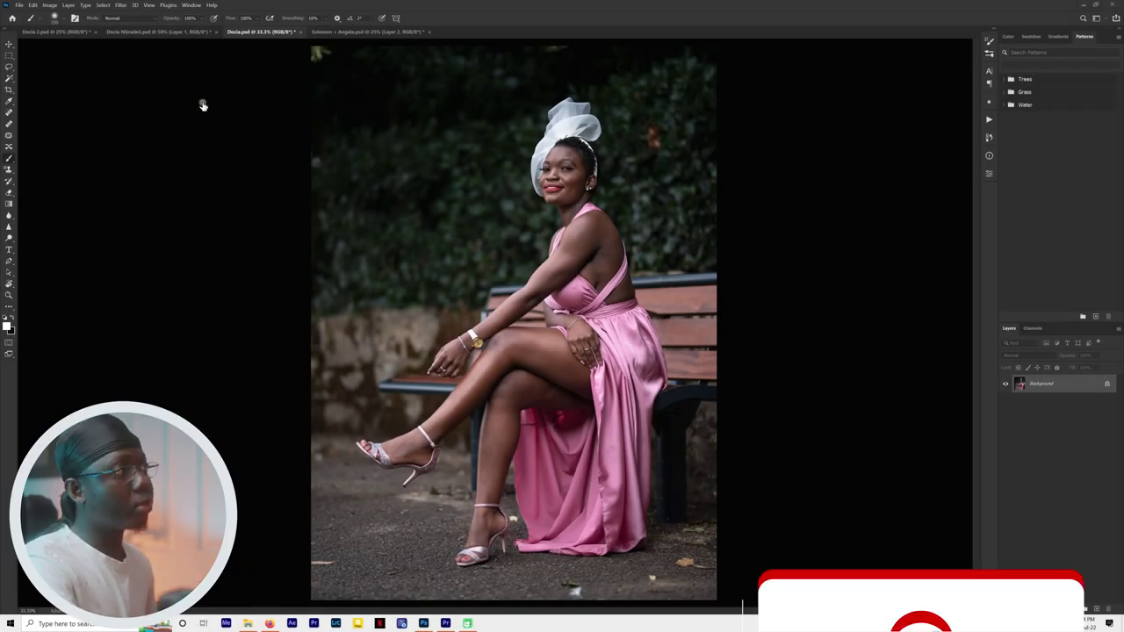
Browse the yellow-dress, street, pink-dress bench and couple photo tabs.
{"action": "left_click", "coordinate": [73, 32]}
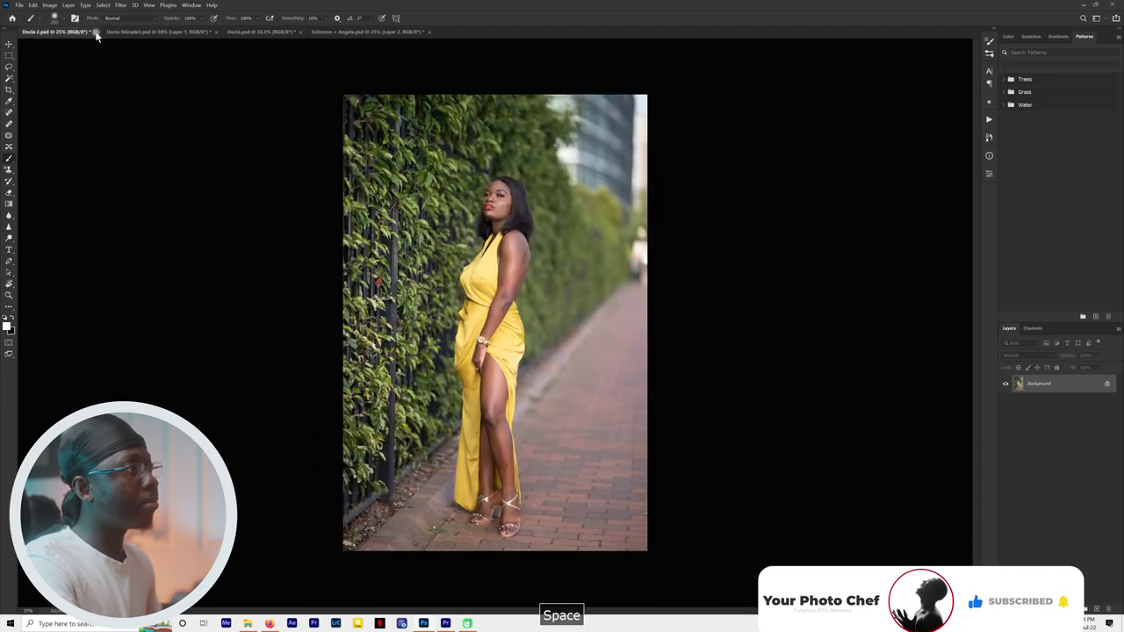
{"action": "left_click", "coordinate": [171, 33]}
{"action": "left_click", "coordinate": [257, 32]}
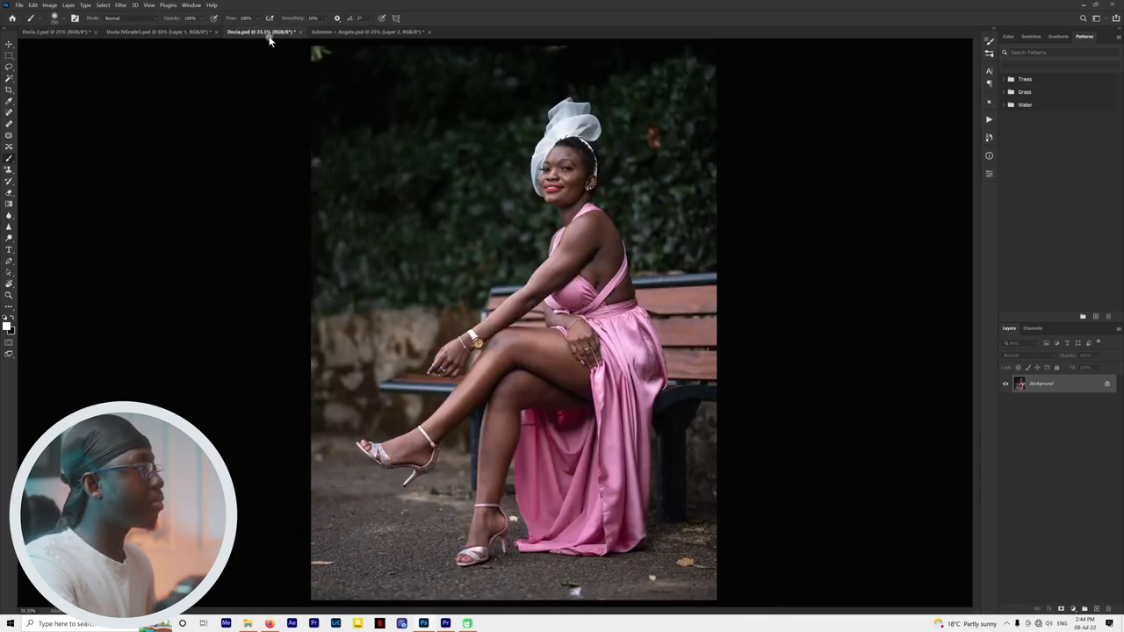
{"action": "left_click", "coordinate": [335, 32]}
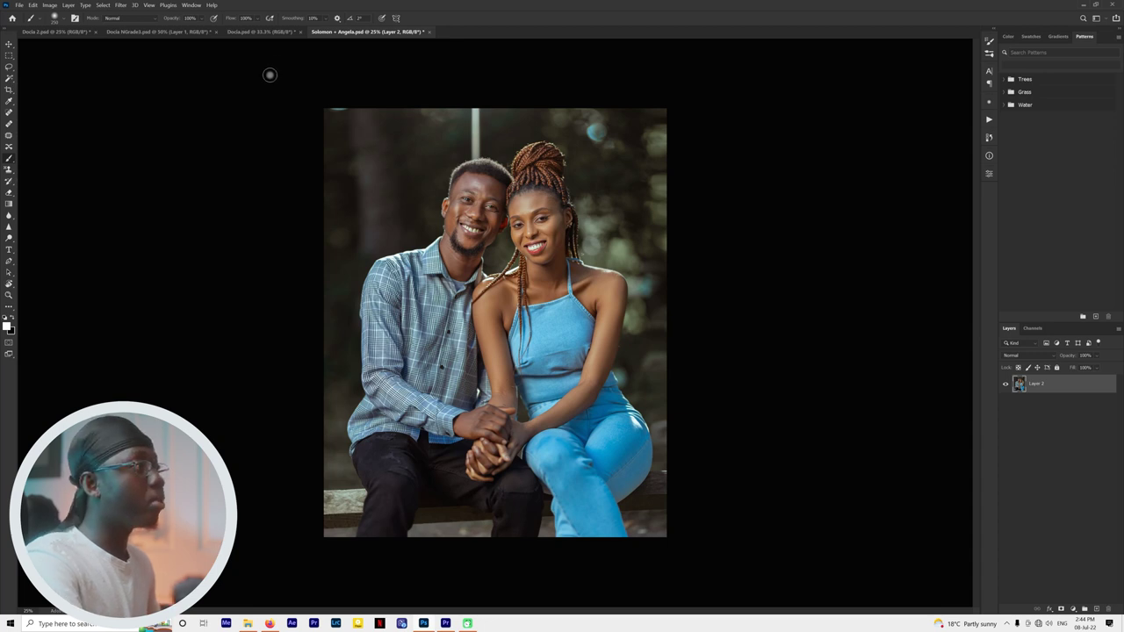
{"action": "left_click", "coordinate": [238, 33]}
On the couple photo, duplicate Layer 2 with Ctrl+J and add a Curves adjustment layer above it.
{"action": "left_click", "coordinate": [321, 33]}
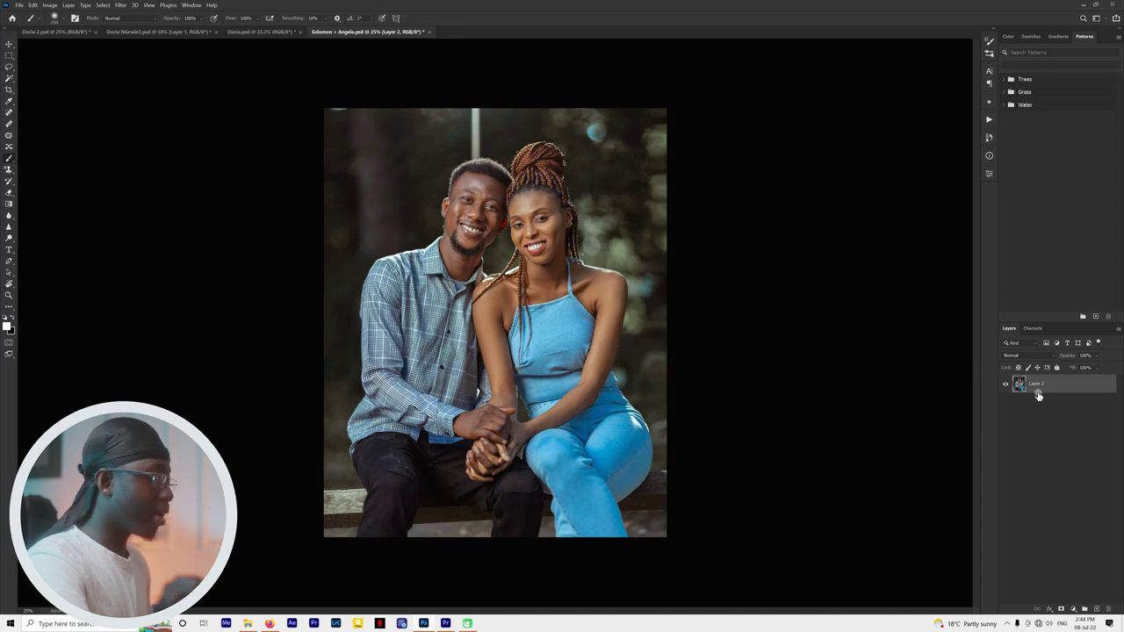
{"action": "key", "text": "ctrl+j"}
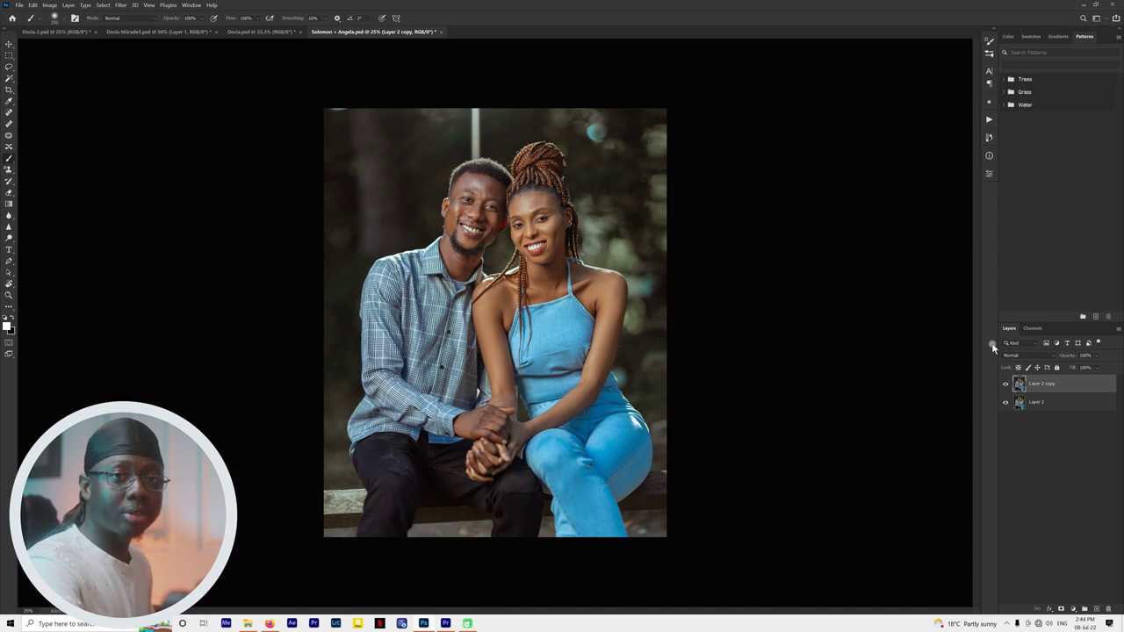
{"action": "left_click", "coordinate": [1073, 609]}
{"action": "left_click", "coordinate": [1086, 497]}
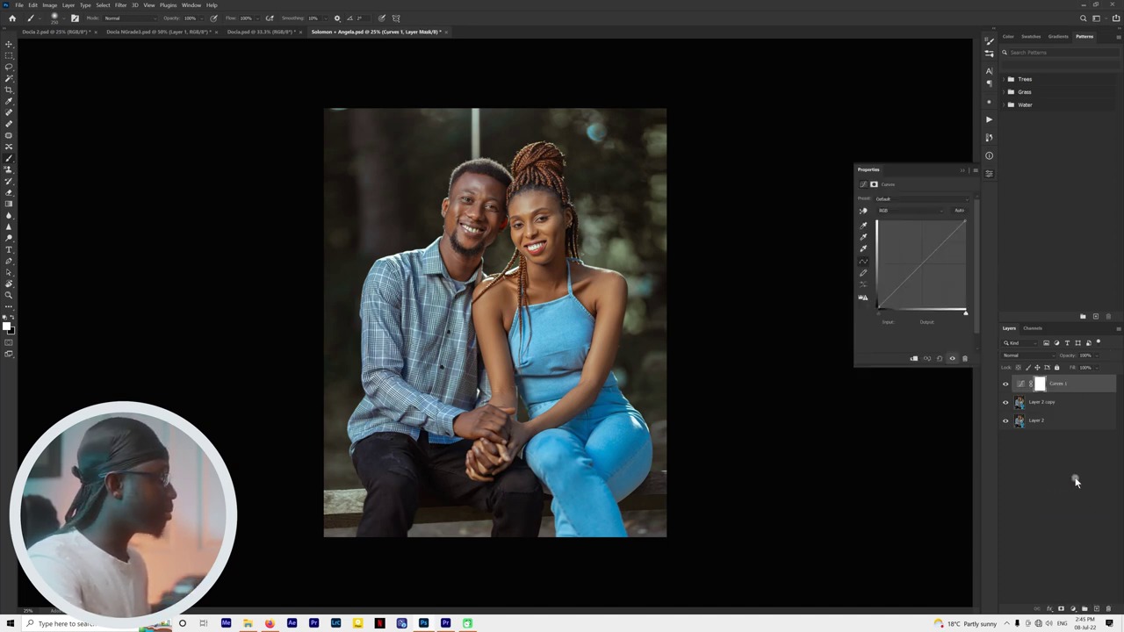
Delete the Curves 1 adjustment layer, leaving Layer 2 copy above Layer 2.
{"action": "left_click", "coordinate": [1073, 608]}
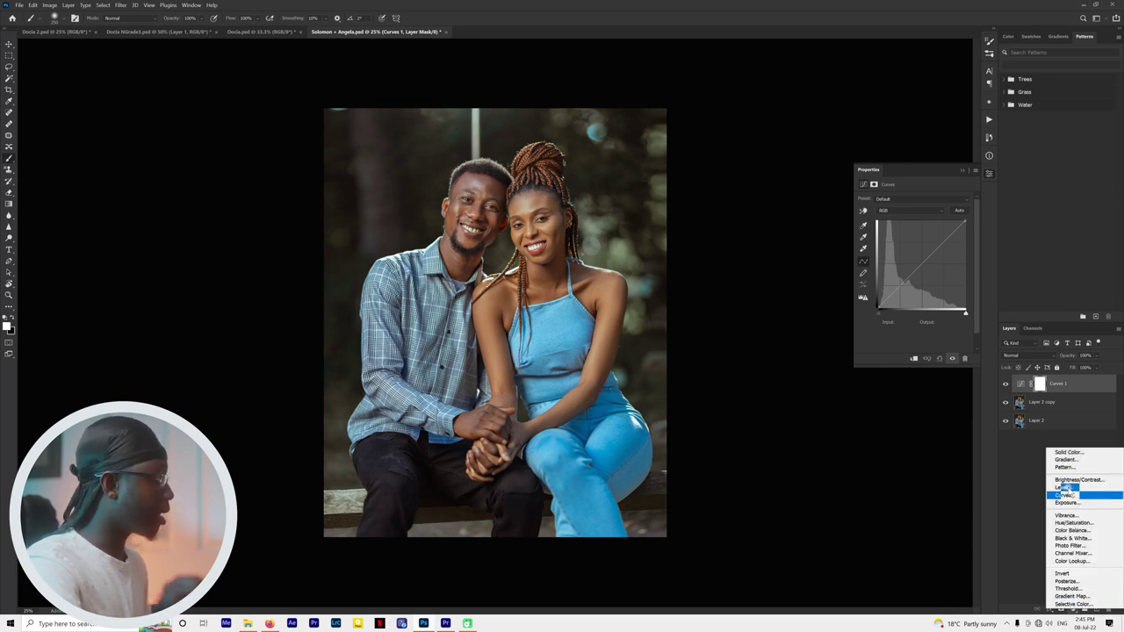
{"action": "left_click", "coordinate": [1026, 455]}
{"action": "left_click", "coordinate": [1065, 388]}
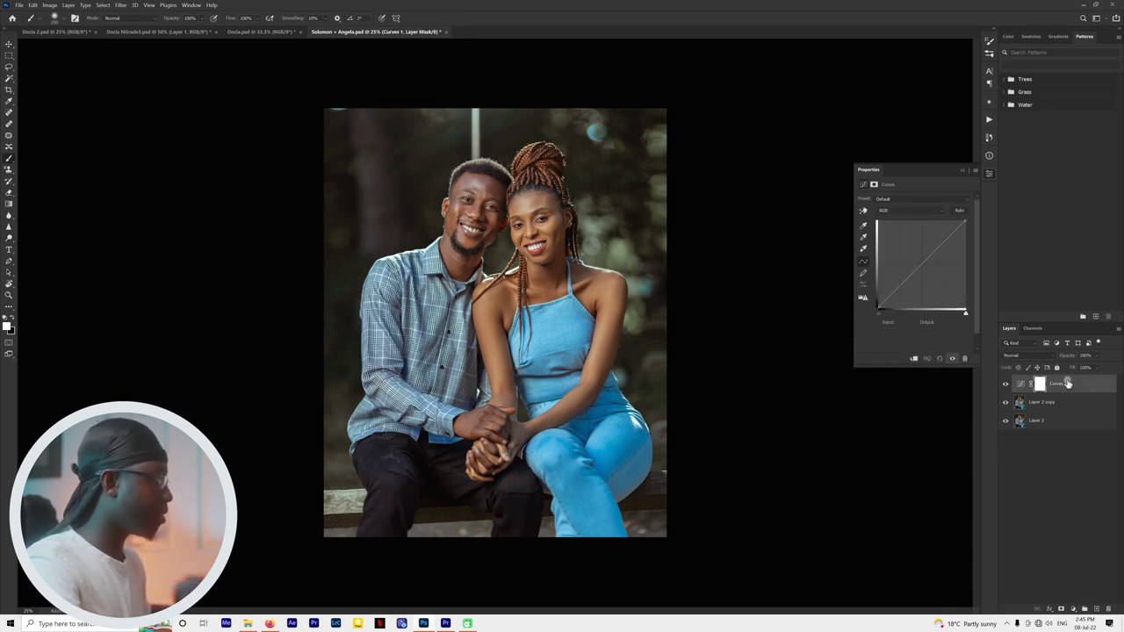
{"action": "key", "text": "Delete"}
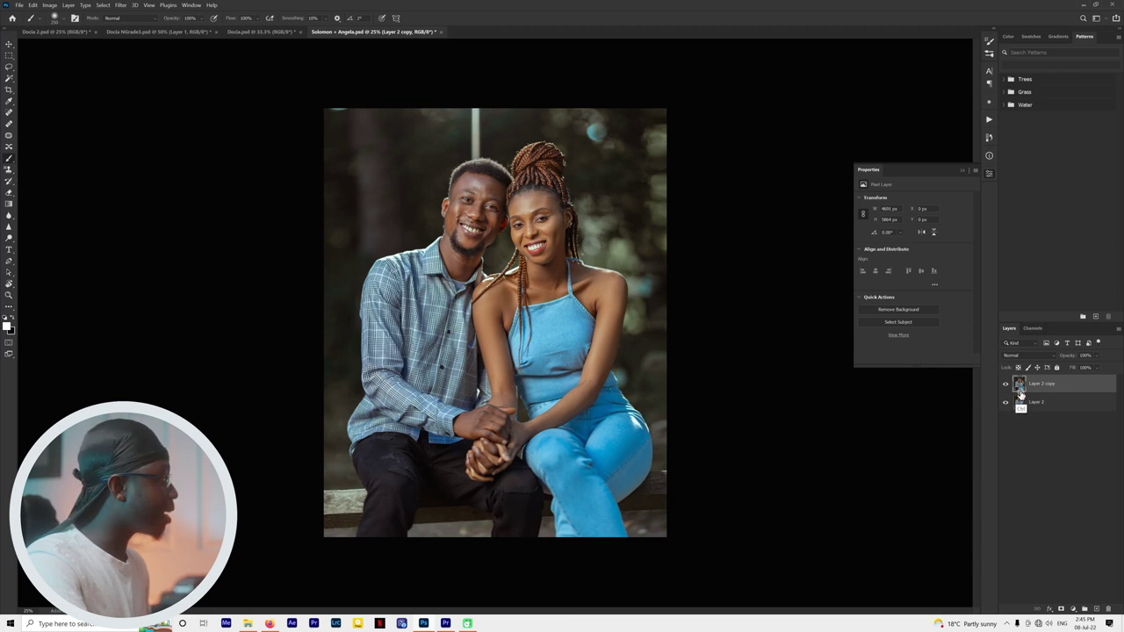
Brighten Layer 2 copy's midtones with Curves (input 125 to output 159), then hide it to compare.
{"action": "key", "text": "ctrl+m"}
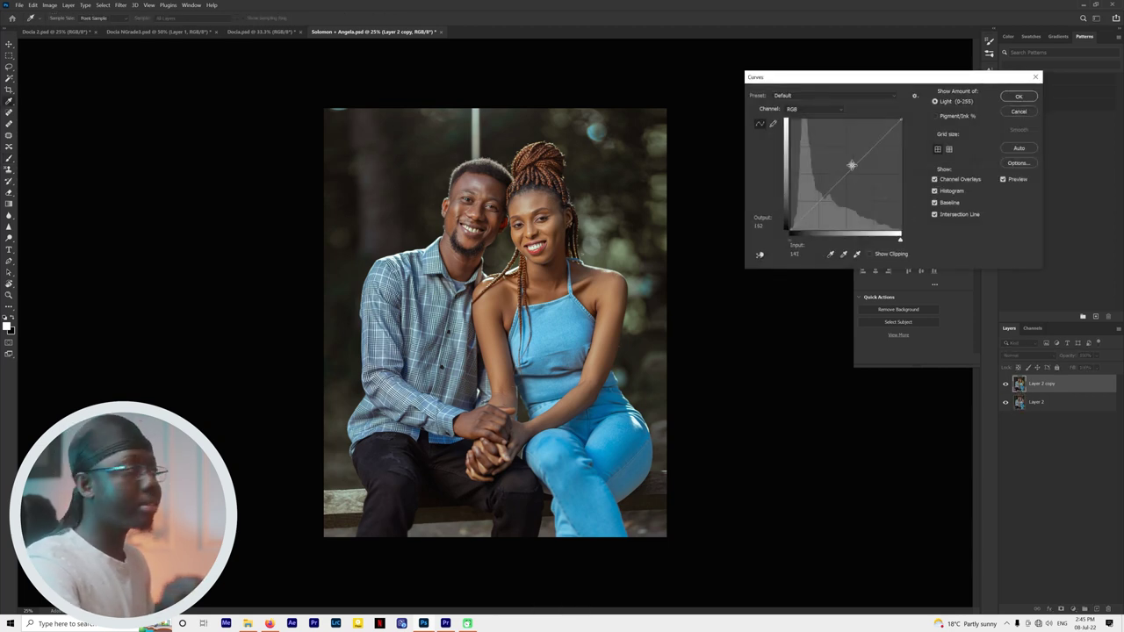
{"action": "left_click_drag", "start_coordinate": [879, 77], "coordinate": [838, 74]}
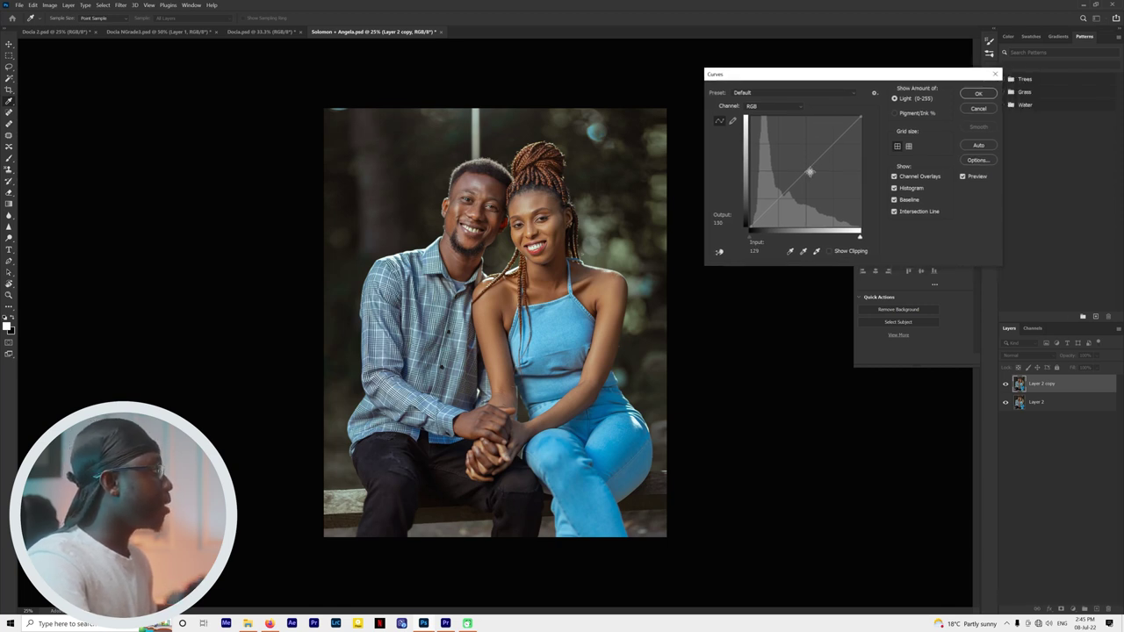
{"action": "left_click_drag", "start_coordinate": [812, 166], "coordinate": [806, 159]}
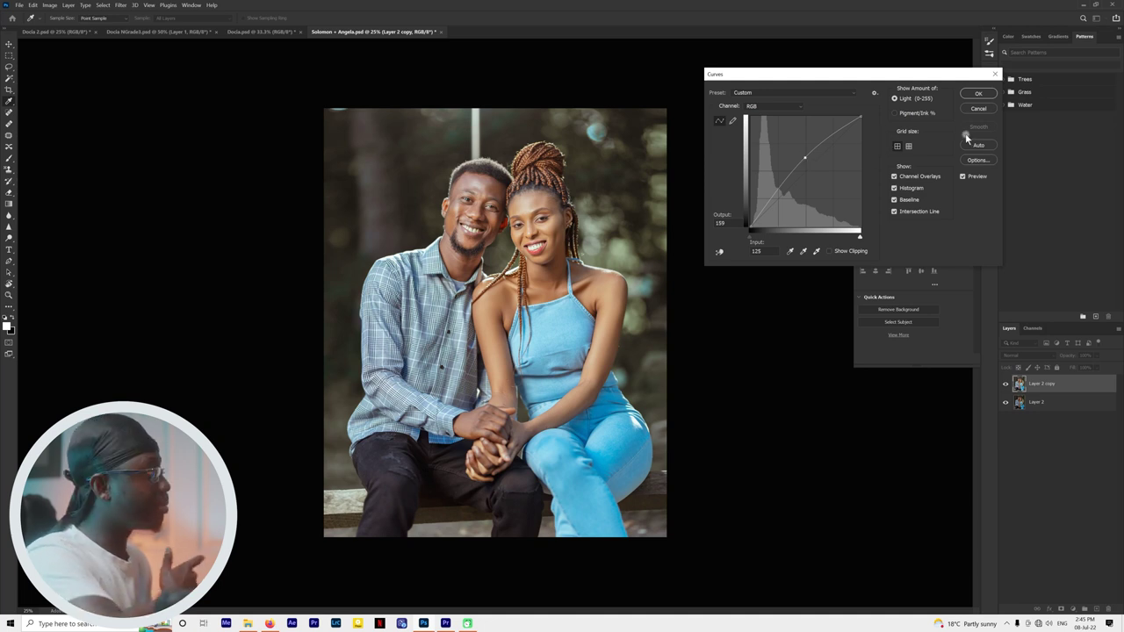
{"action": "left_click", "coordinate": [979, 94]}
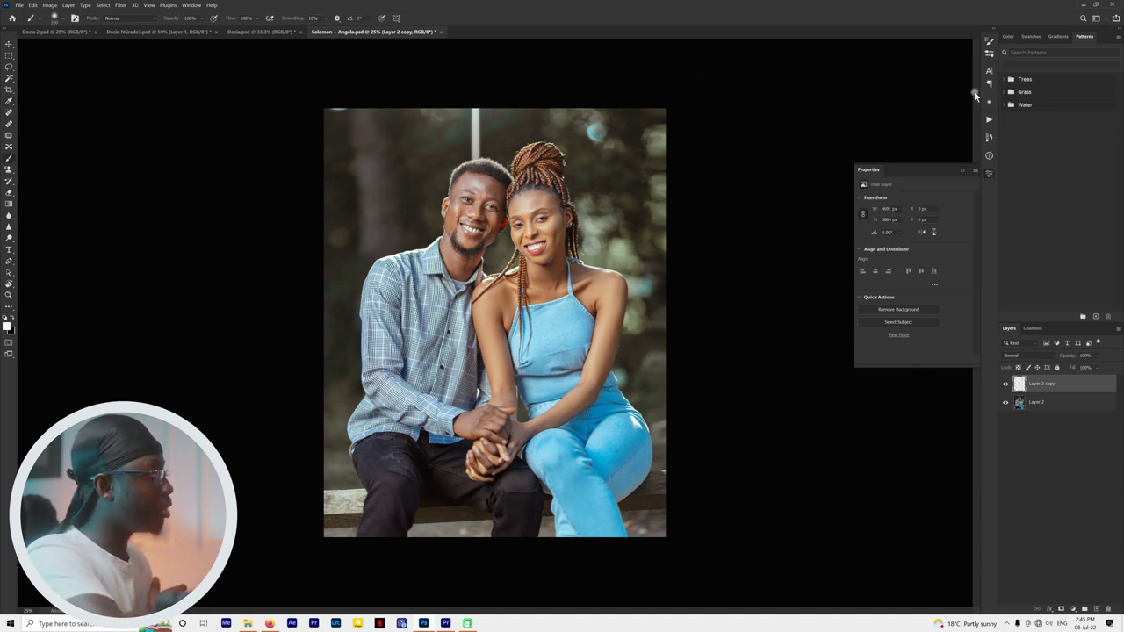
{"action": "left_click", "coordinate": [1006, 385]}
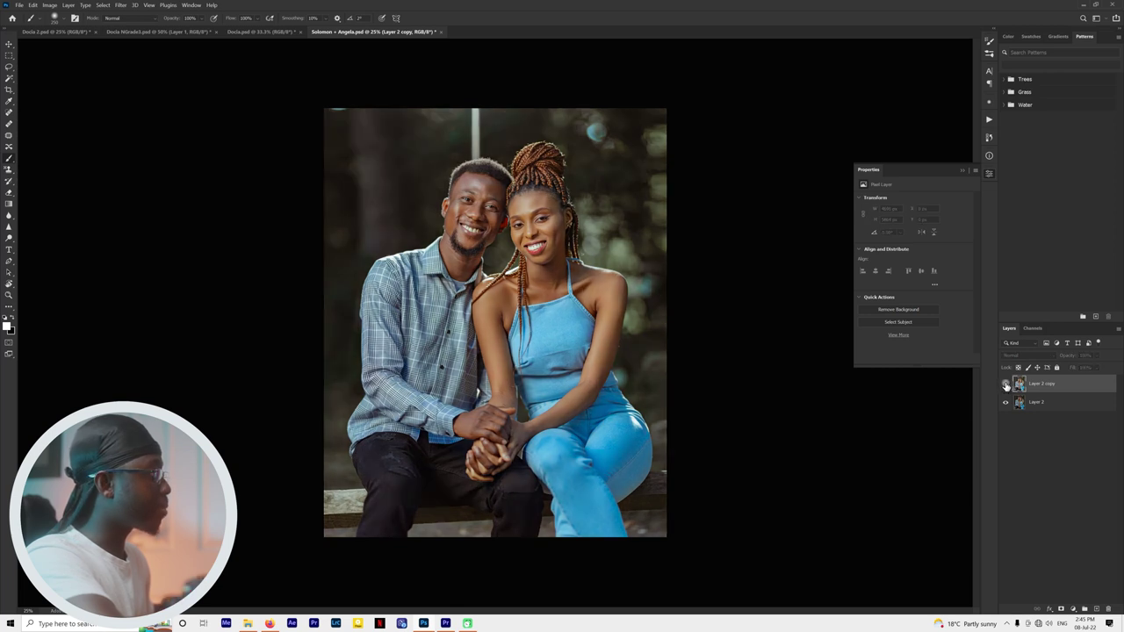
Toggle Layer 2 copy's visibility to compare the brightened and original photo.
{"action": "left_click", "coordinate": [1005, 384]}
{"action": "left_click", "coordinate": [1005, 385]}
{"action": "left_click", "coordinate": [1006, 385]}
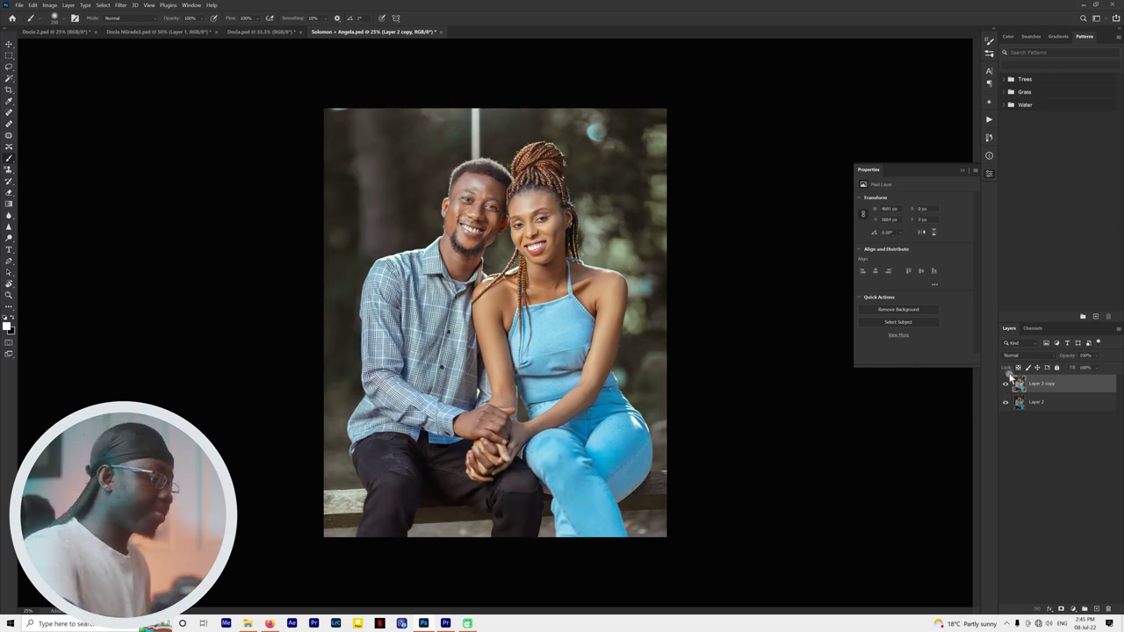
Step History back to the Delete Layer state to undo the Curves brightening.
{"action": "left_click", "coordinate": [990, 140]}
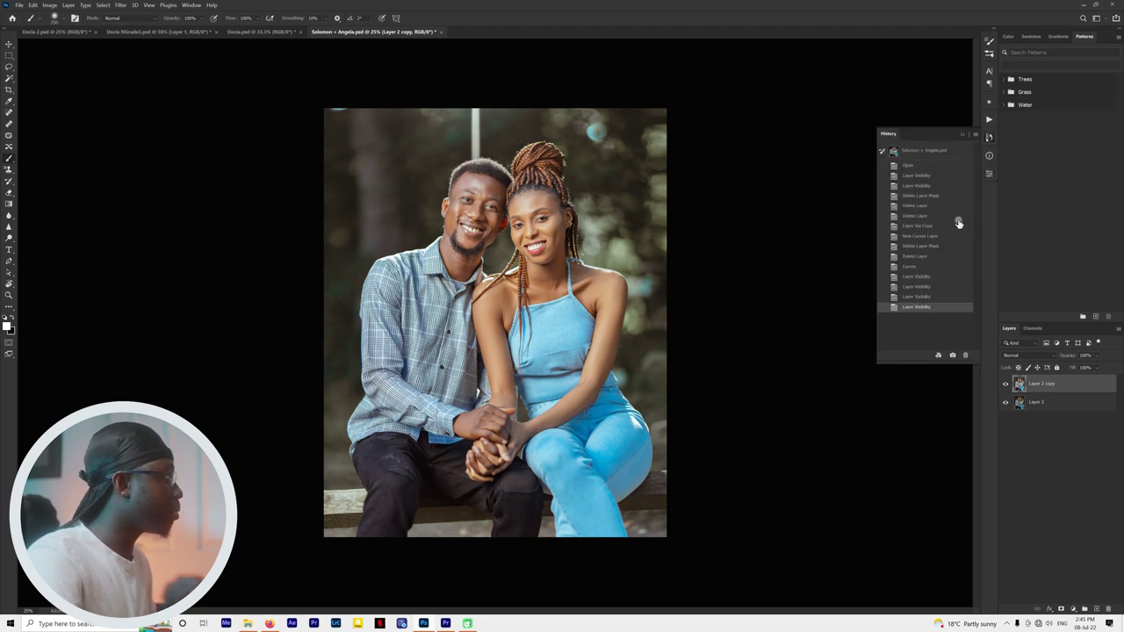
{"action": "left_click", "coordinate": [918, 257]}
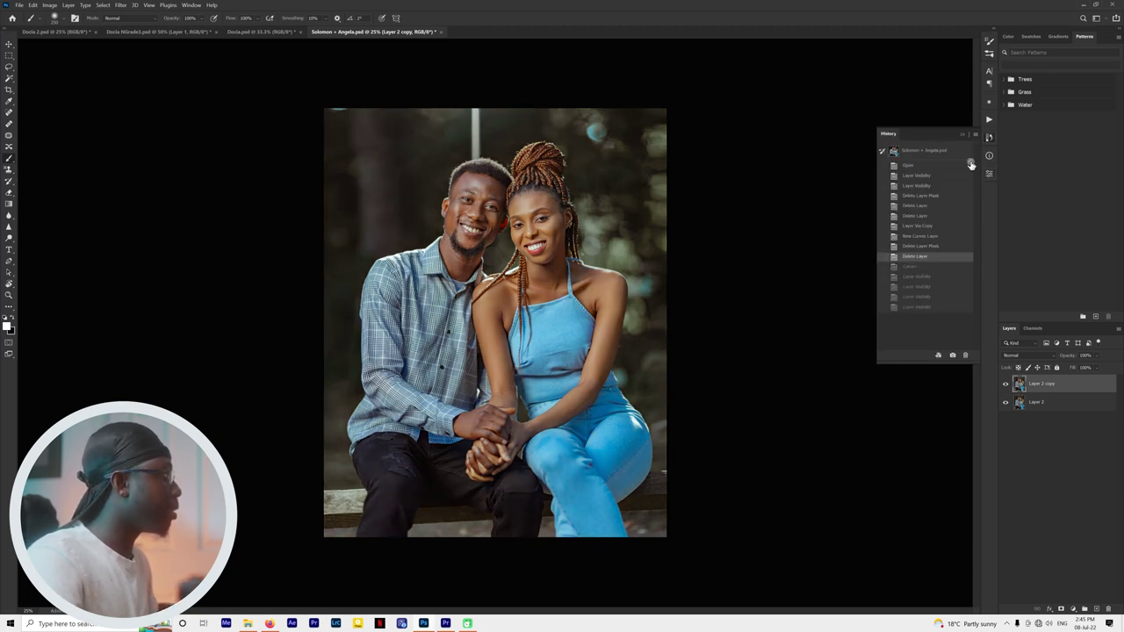
{"action": "left_click", "coordinate": [918, 267]}
{"action": "left_click", "coordinate": [917, 255]}
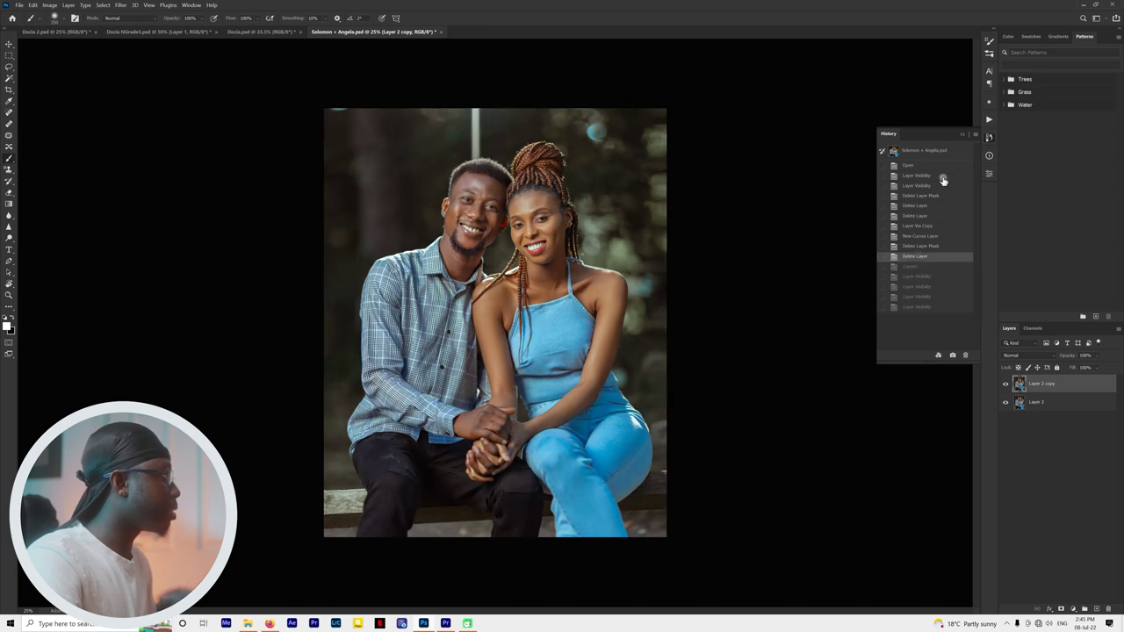
{"action": "left_click", "coordinate": [963, 134]}
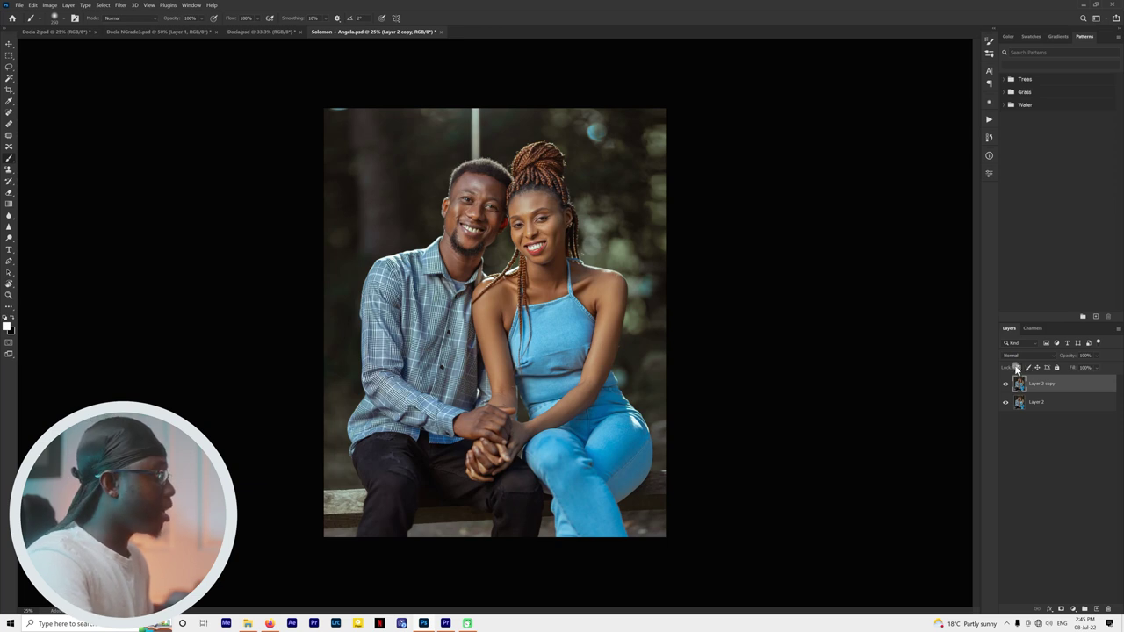
Convert Layer 2 copy to a Smart Object and try a Curves smart filter, then undo it.
{"action": "right_click", "coordinate": [1054, 372]}
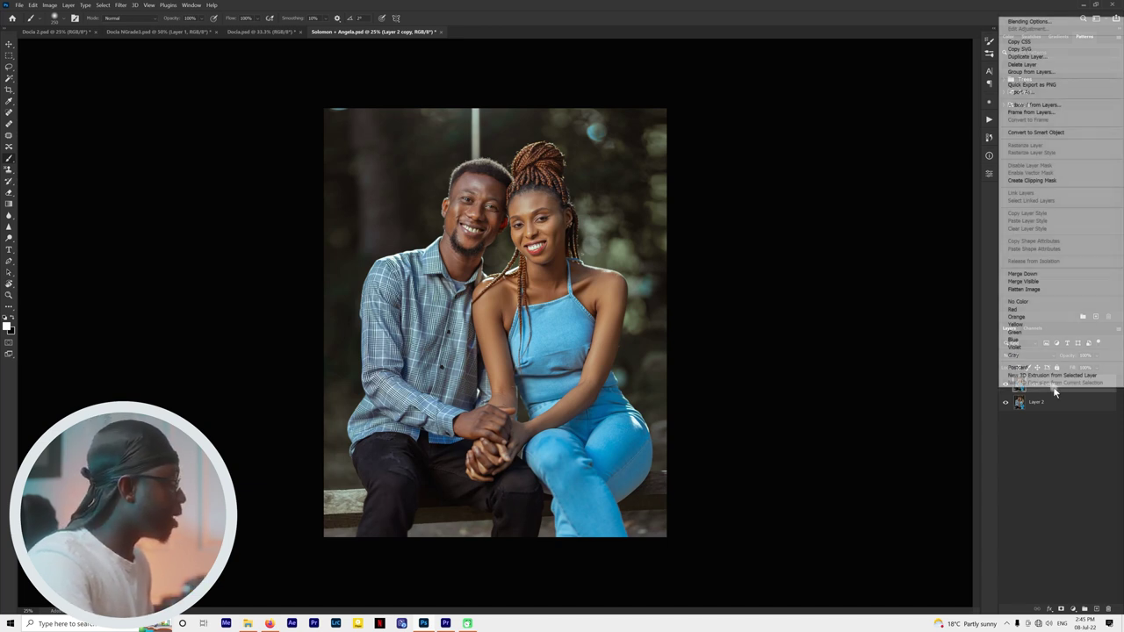
{"action": "left_click", "coordinate": [1046, 131]}
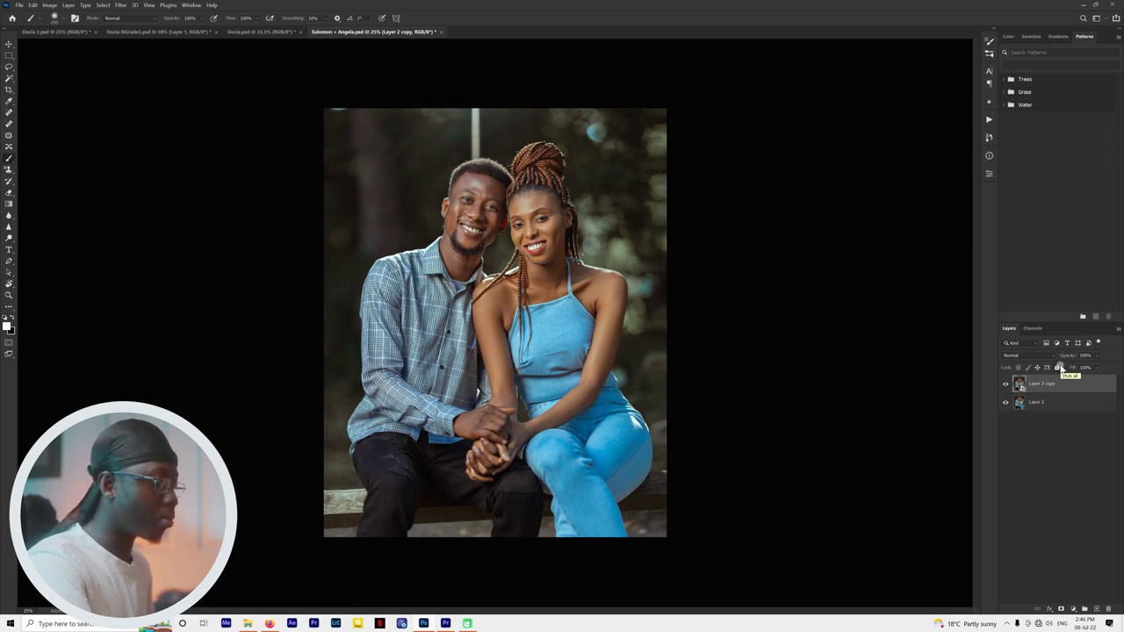
{"action": "key", "text": "ctrl+m"}
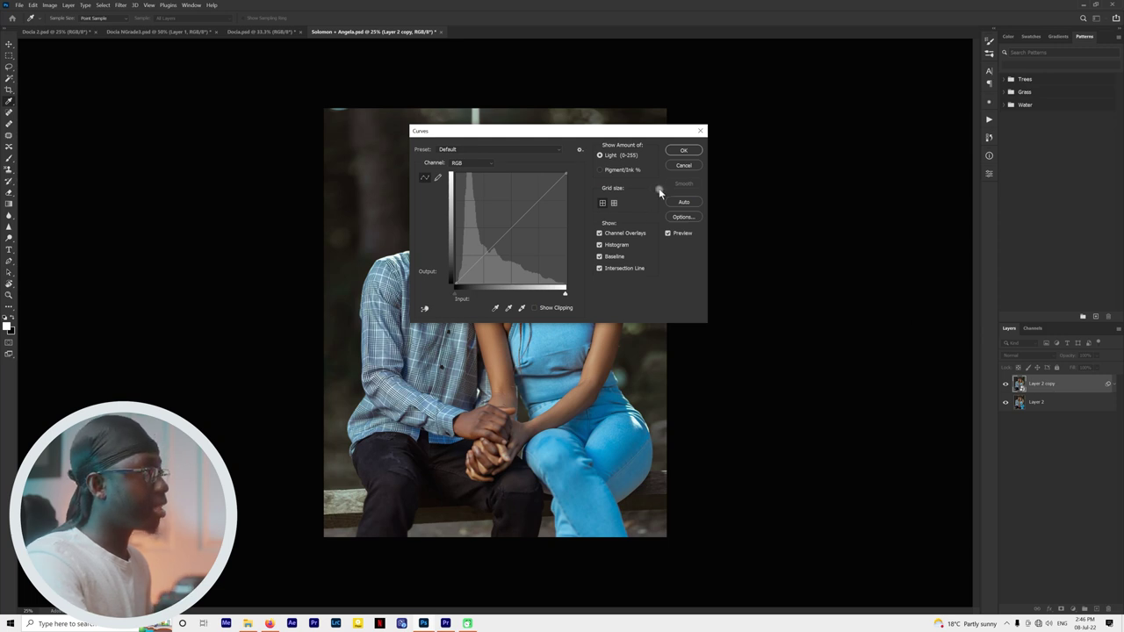
{"action": "left_click", "coordinate": [692, 151]}
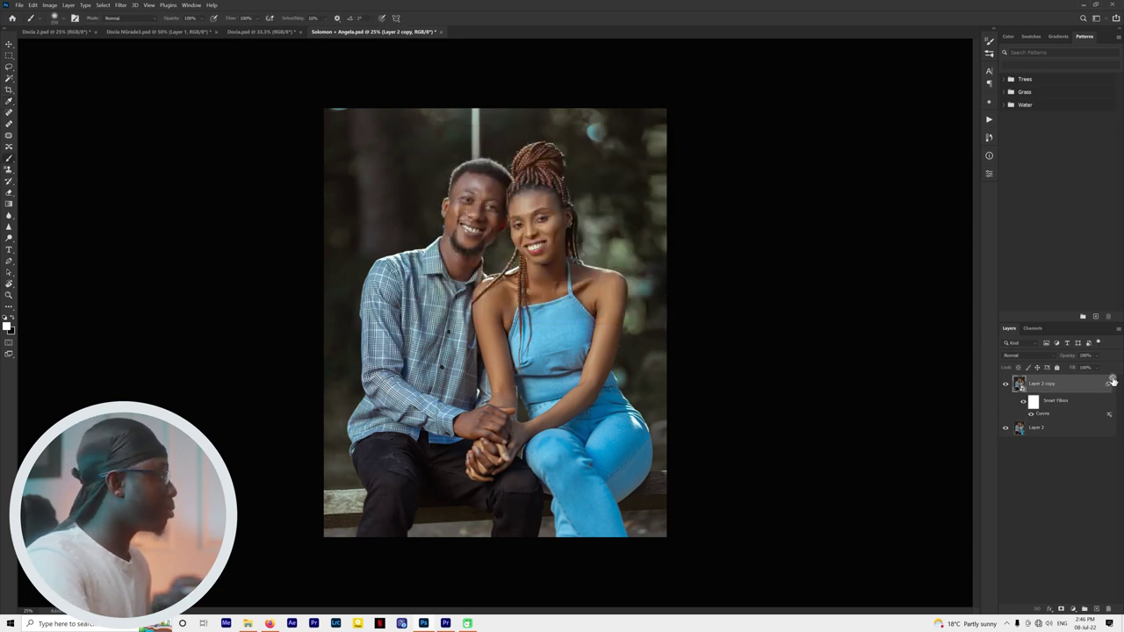
{"action": "key", "text": "ctrl+z"}
Apply a midtone-brightening Curves smart filter, toggle it to compare, then undo it.
{"action": "key", "text": "ctrl+m"}
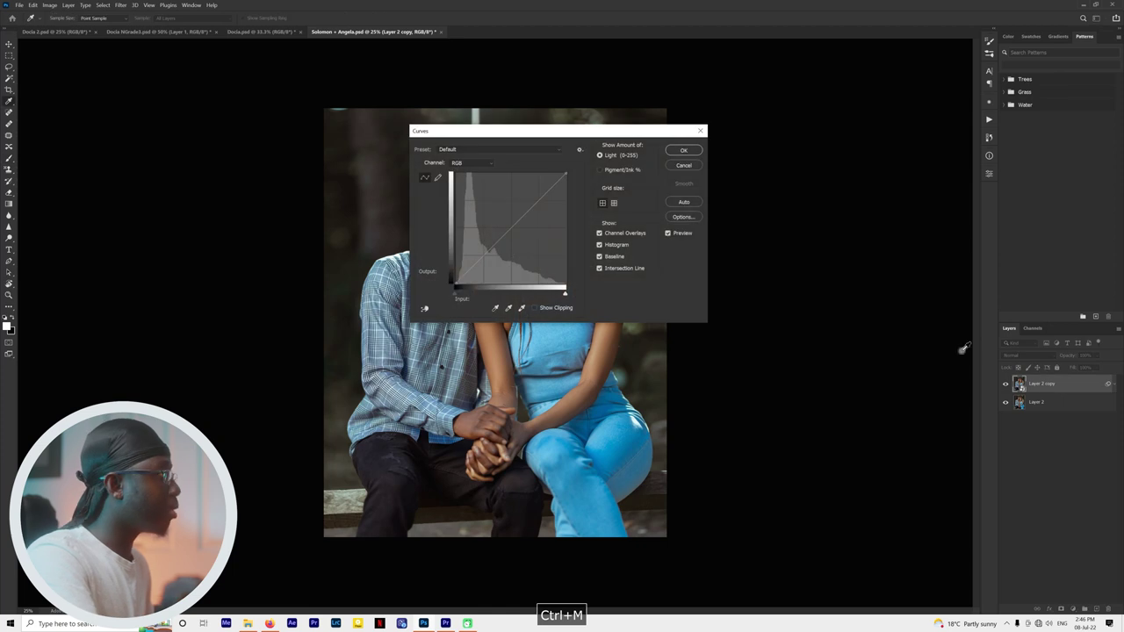
{"action": "left_click_drag", "start_coordinate": [507, 233], "coordinate": [509, 216]}
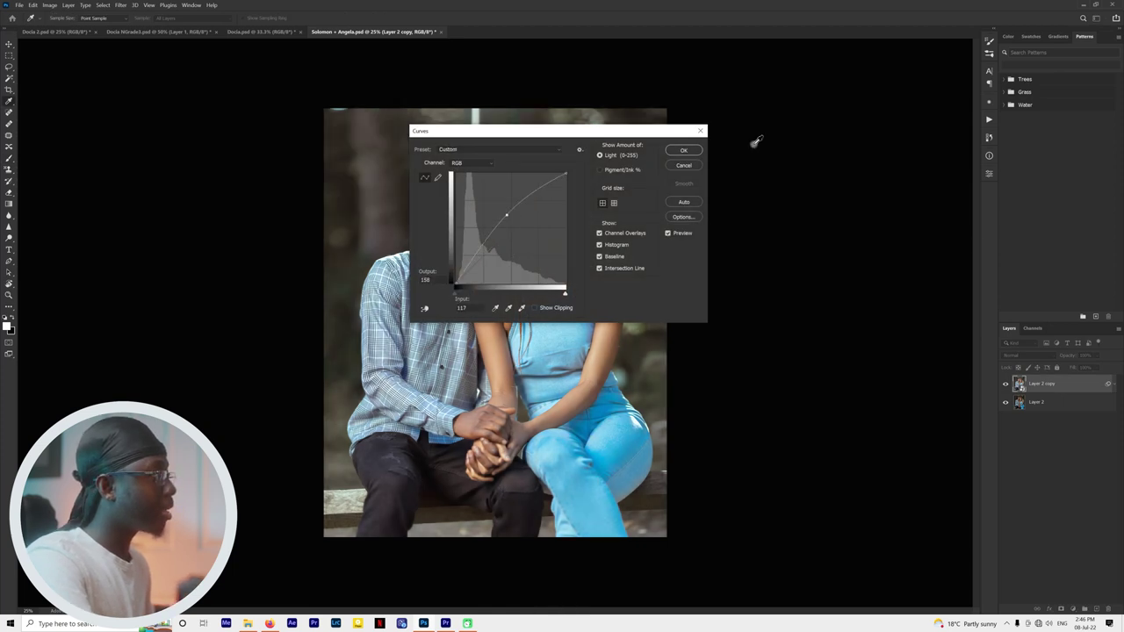
{"action": "left_click", "coordinate": [683, 150]}
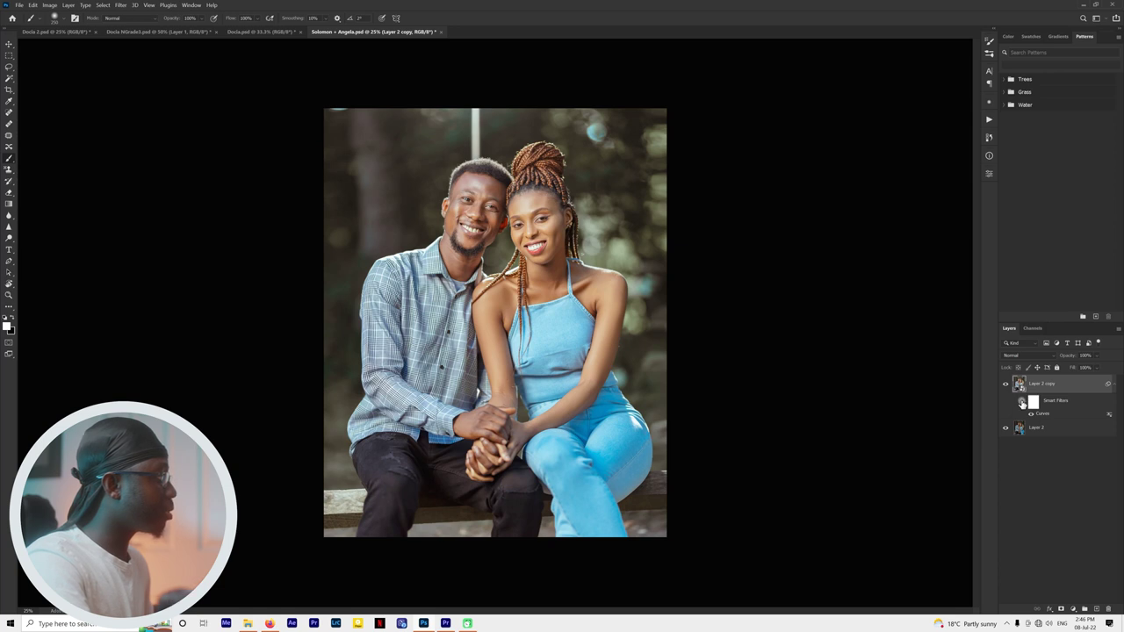
{"action": "left_click", "coordinate": [1023, 402]}
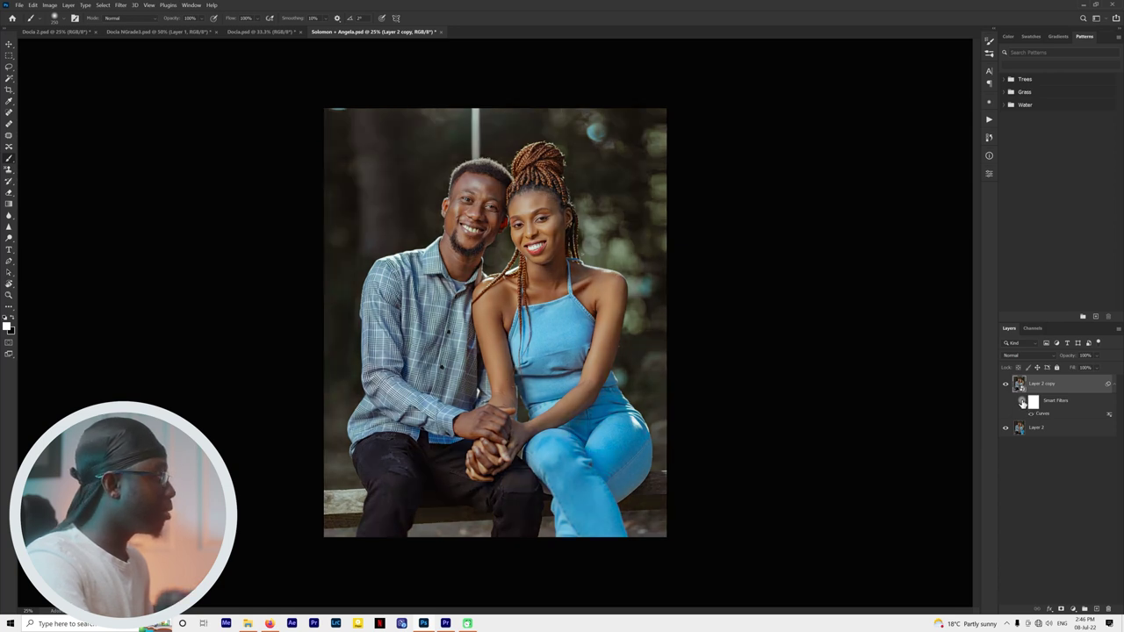
{"action": "left_click", "coordinate": [1022, 402]}
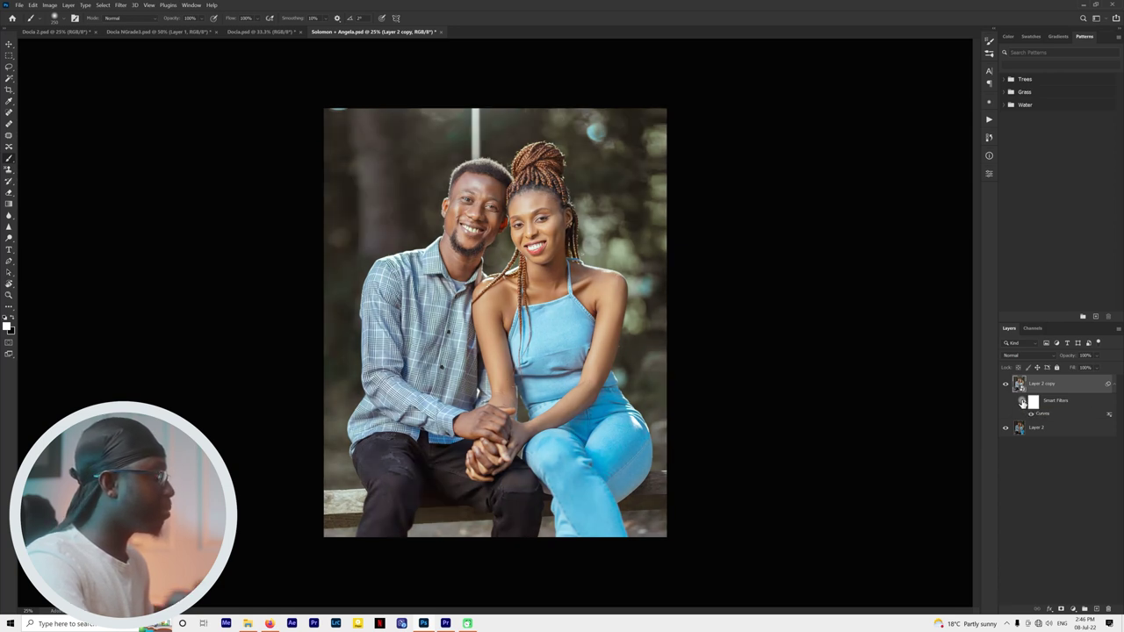
{"action": "key", "text": "ctrl+z"}
{"action": "key", "text": "ctrl+z"}
{"action": "key", "text": "ctrl+z"}
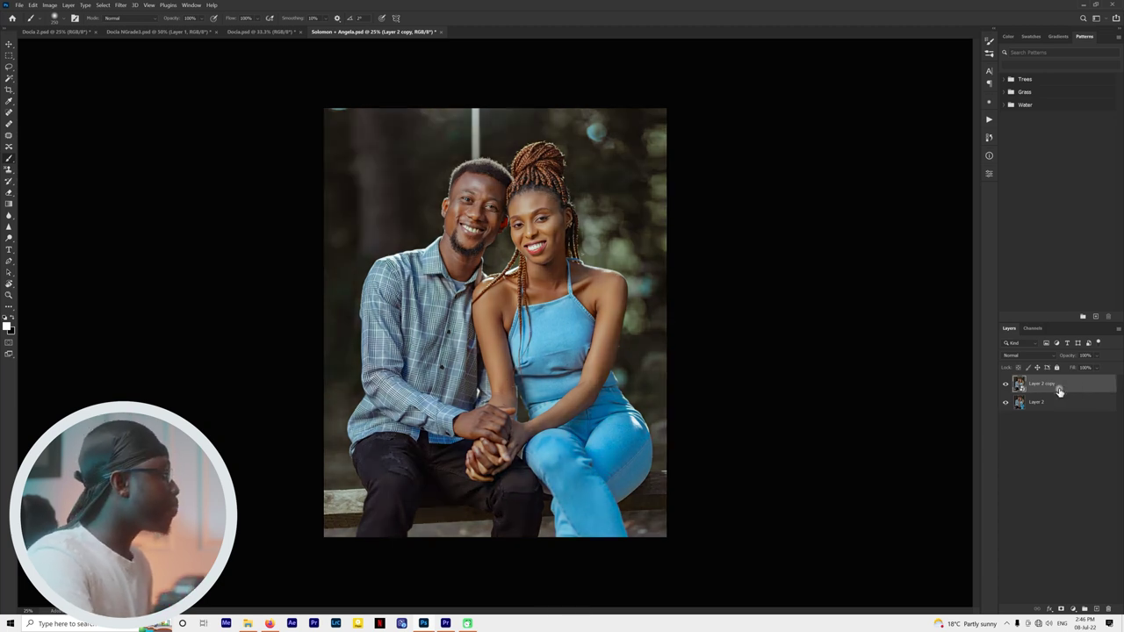
Add a Curves adjustment layer and raise its midtone point to brighten the couple photo.
{"action": "left_click", "coordinate": [1073, 608]}
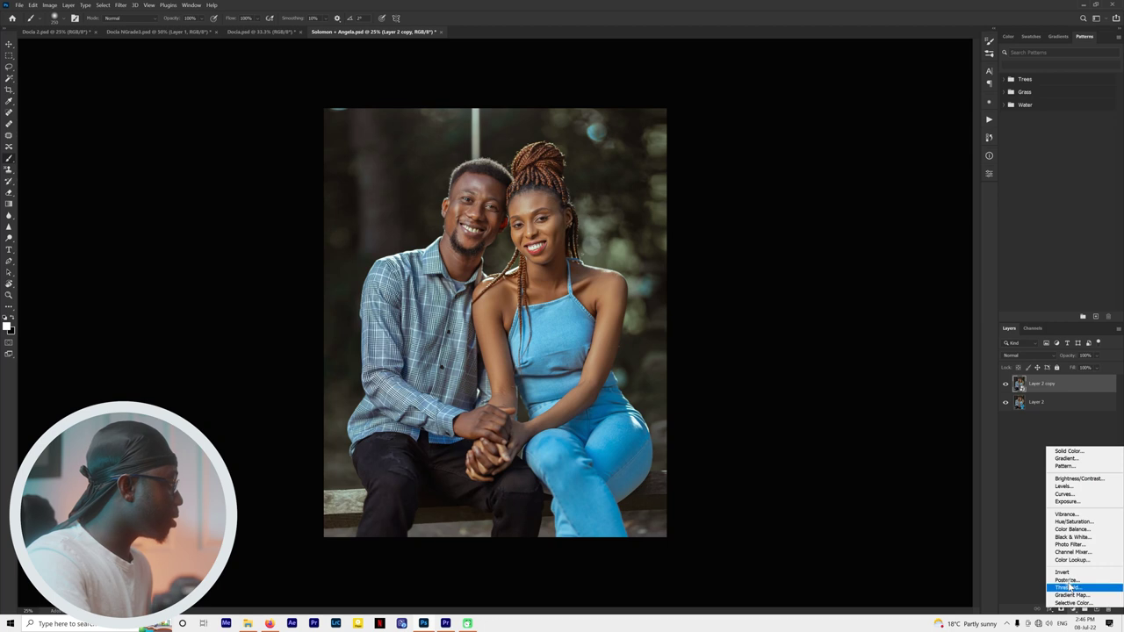
{"action": "left_click", "coordinate": [1072, 494]}
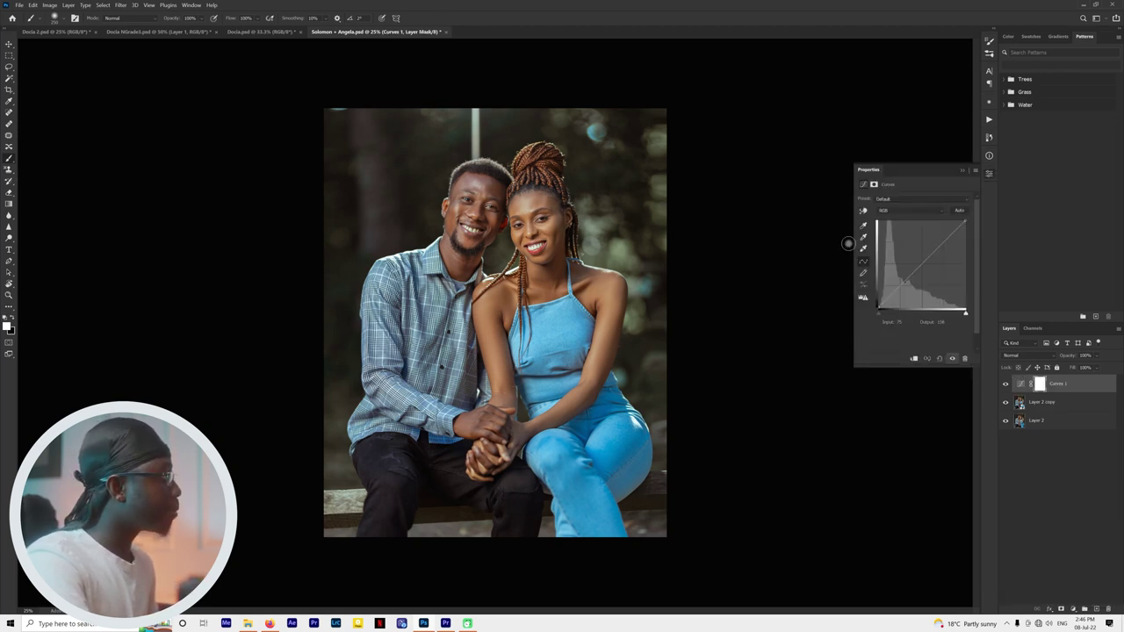
{"action": "left_click", "coordinate": [917, 263]}
{"action": "left_click_drag", "start_coordinate": [924, 264], "coordinate": [920, 260]}
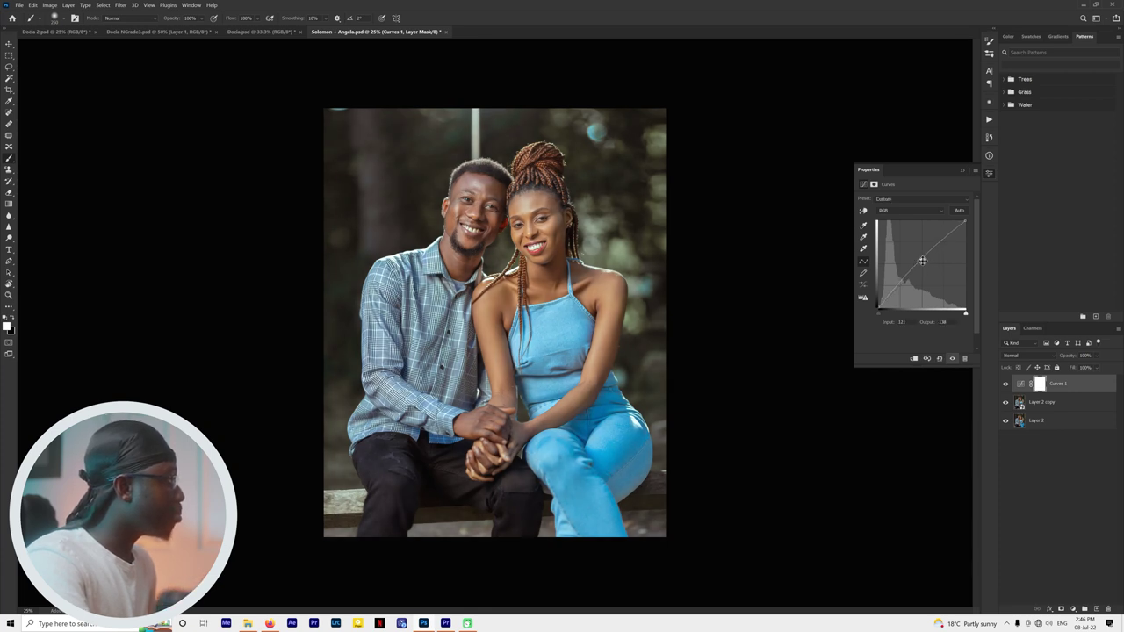
{"action": "left_click_drag", "start_coordinate": [921, 260], "coordinate": [919, 258]}
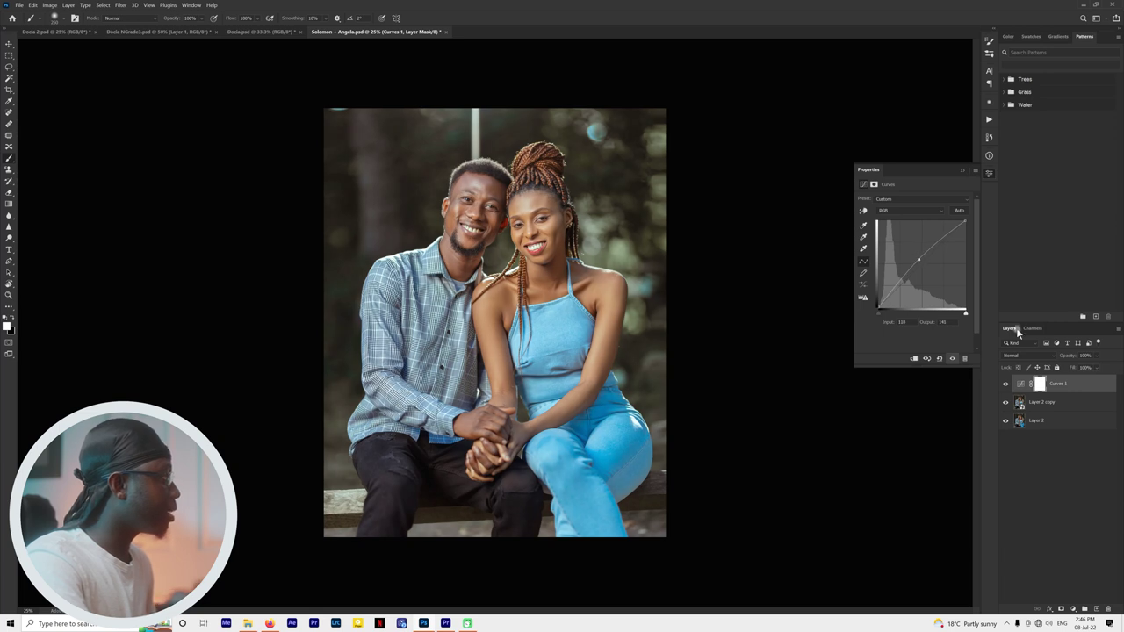
Compare the brightening on and off, then invert the Curves 1 mask to black with Ctrl+I.
{"action": "left_click", "coordinate": [1008, 383]}
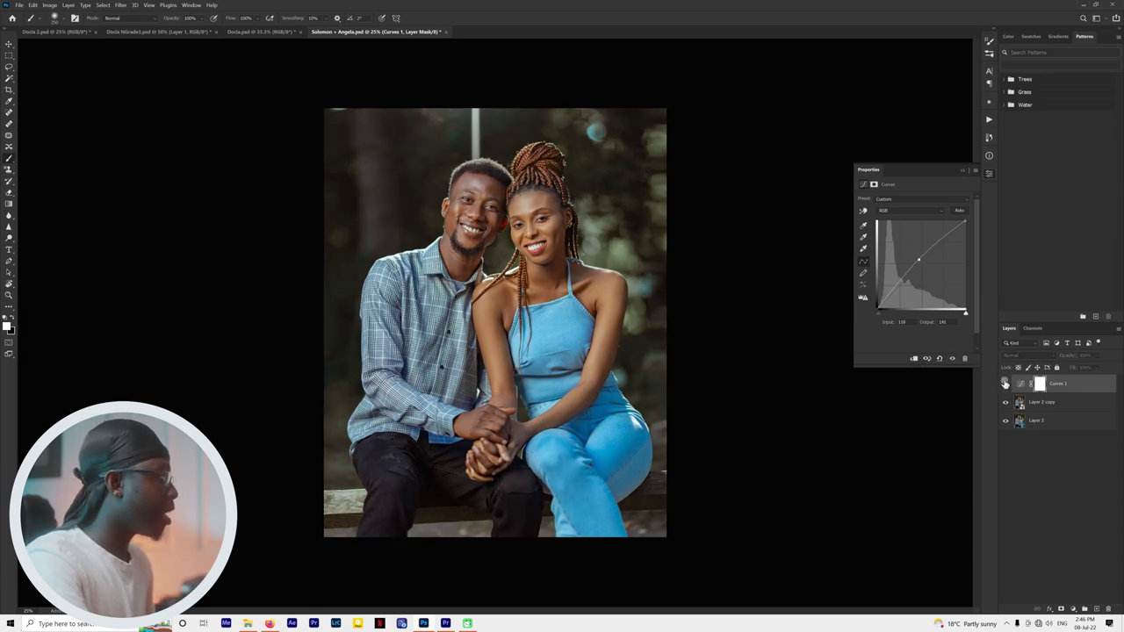
{"action": "left_click", "coordinate": [1007, 384]}
{"action": "left_click", "coordinate": [1008, 384]}
{"action": "left_click", "coordinate": [1008, 384]}
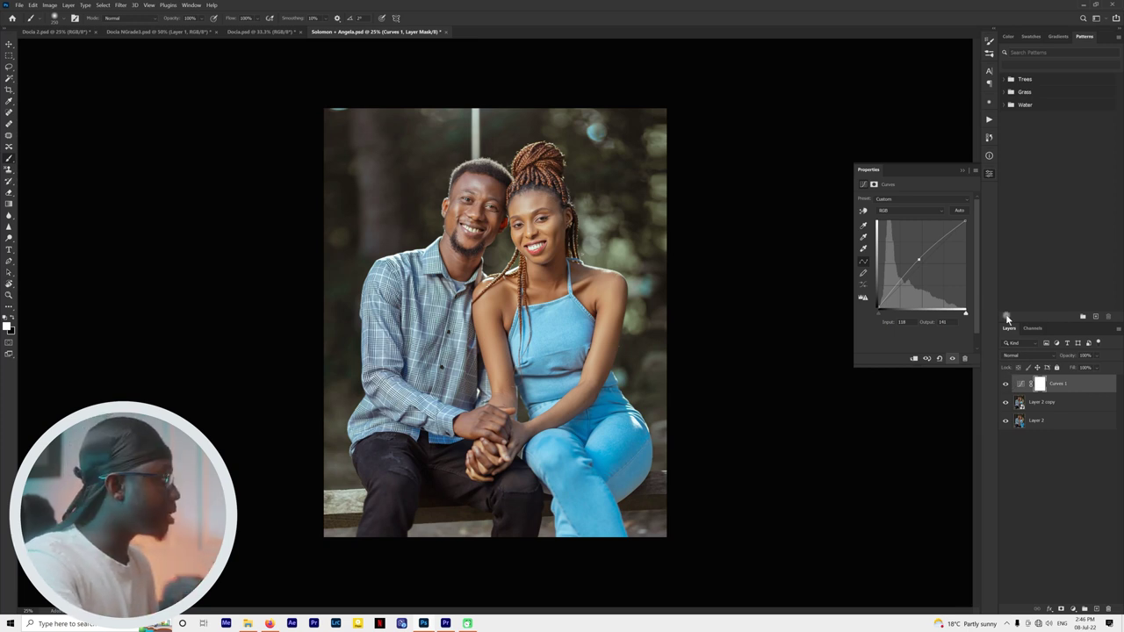
{"action": "left_click", "coordinate": [960, 173]}
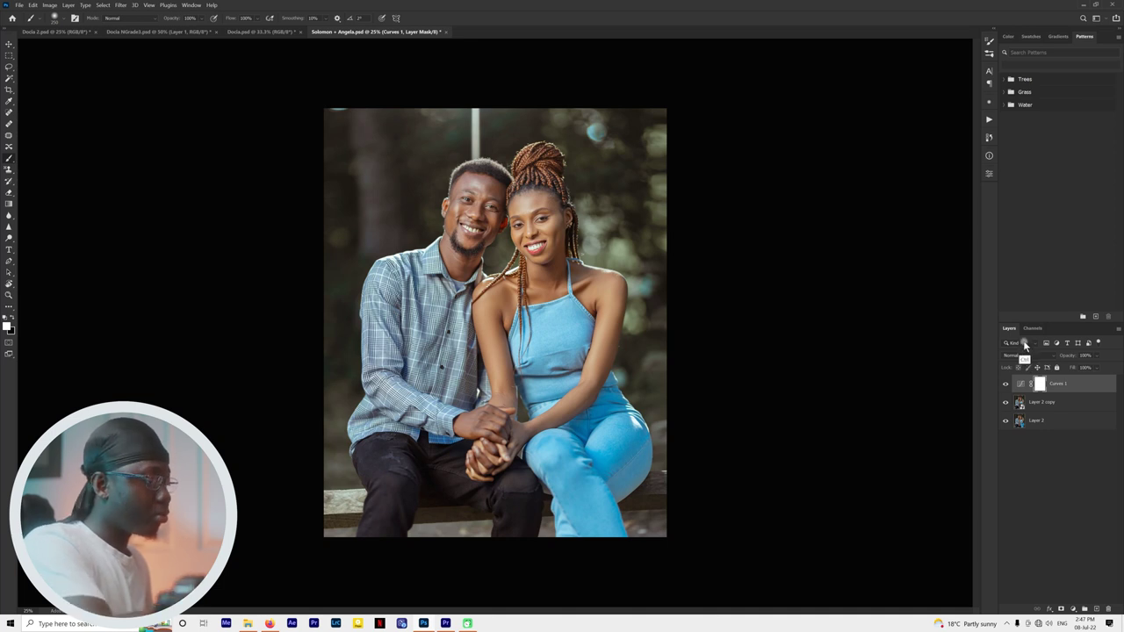
{"action": "key", "text": "ctrl+i"}
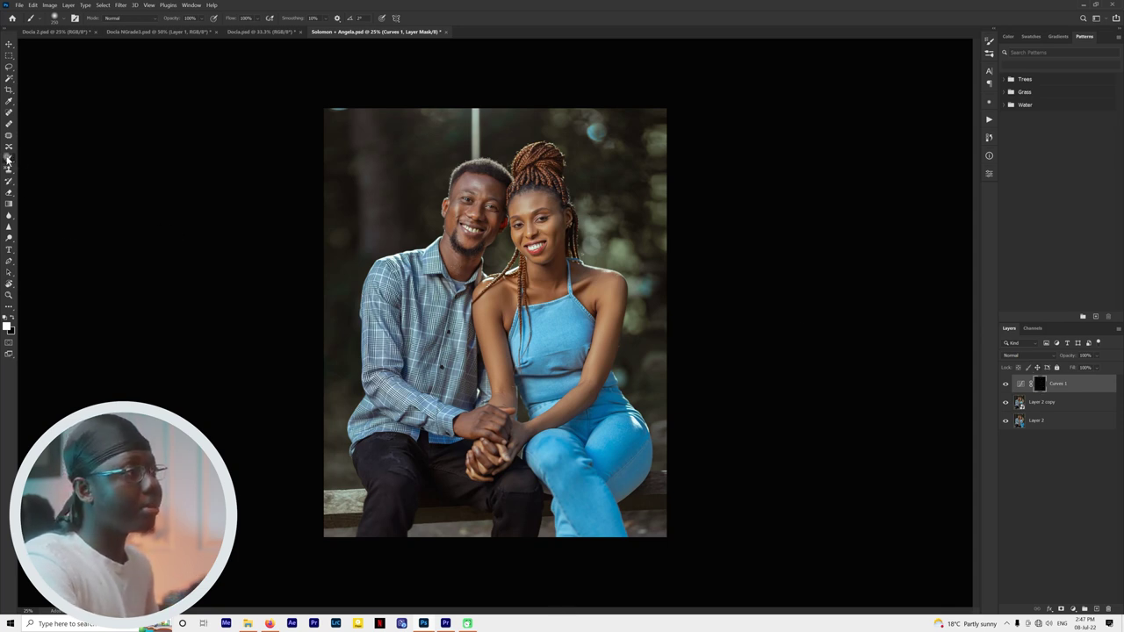
Set up a soft 0% hardness, smaller brush with white as the foreground colour.
{"action": "right_click", "coordinate": [518, 189]}
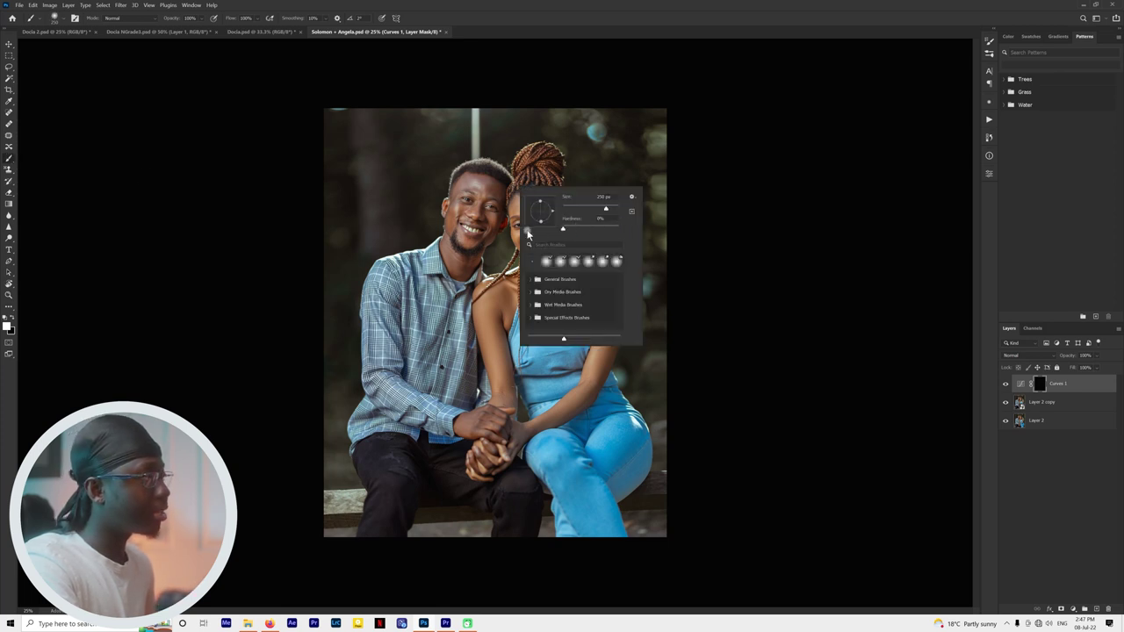
{"action": "left_click", "coordinate": [581, 217]}
{"action": "key", "text": "Return"}
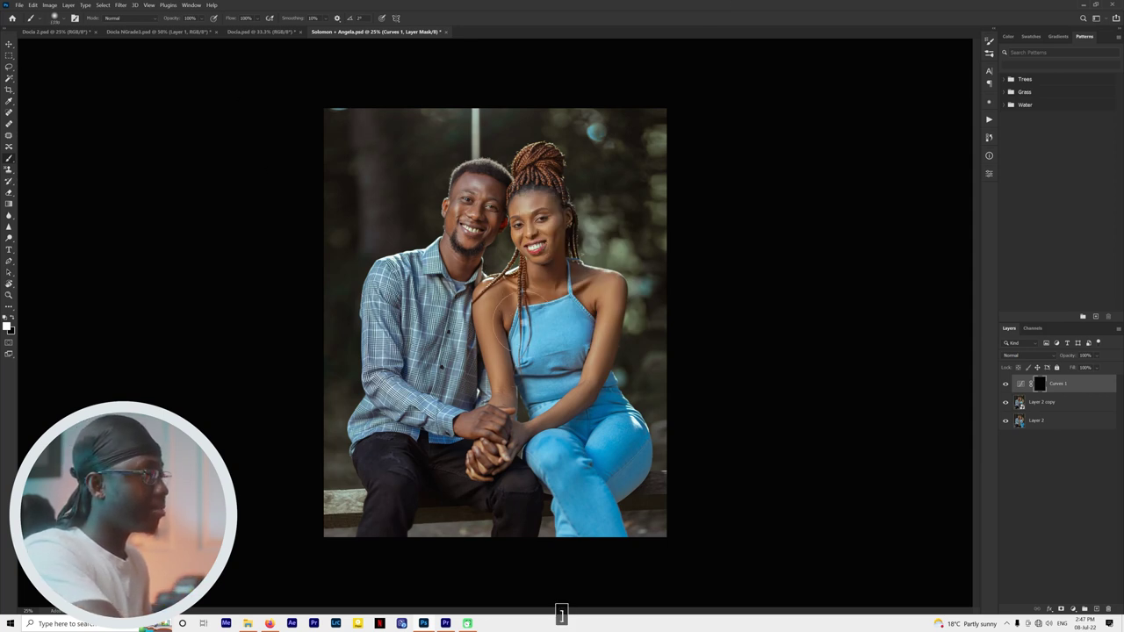
{"action": "key", "text": "bracketleft"}
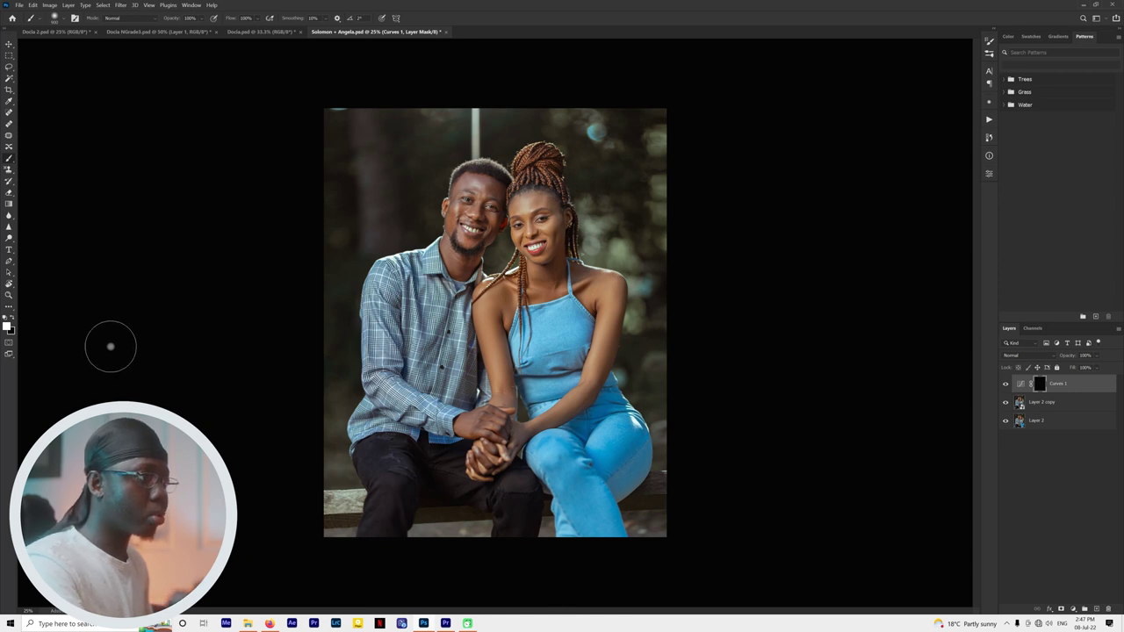
{"action": "key", "text": "x"}
{"action": "key", "text": "d"}
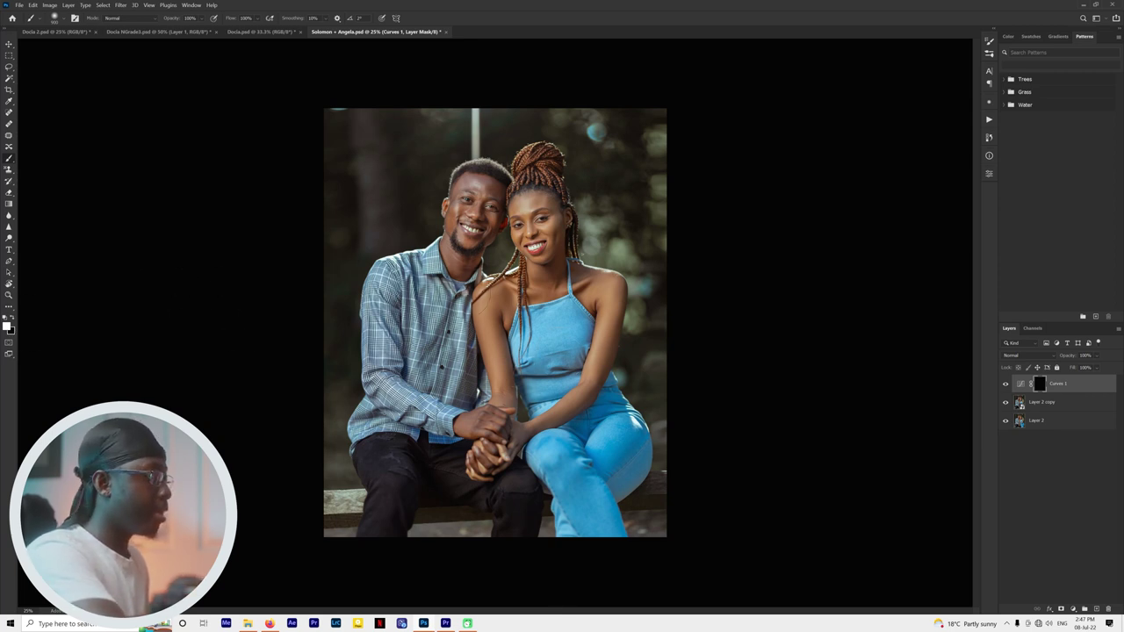
Confirm white as the foreground and paint it over the couple on the Curves 1 mask.
{"action": "left_click", "coordinate": [7, 325]}
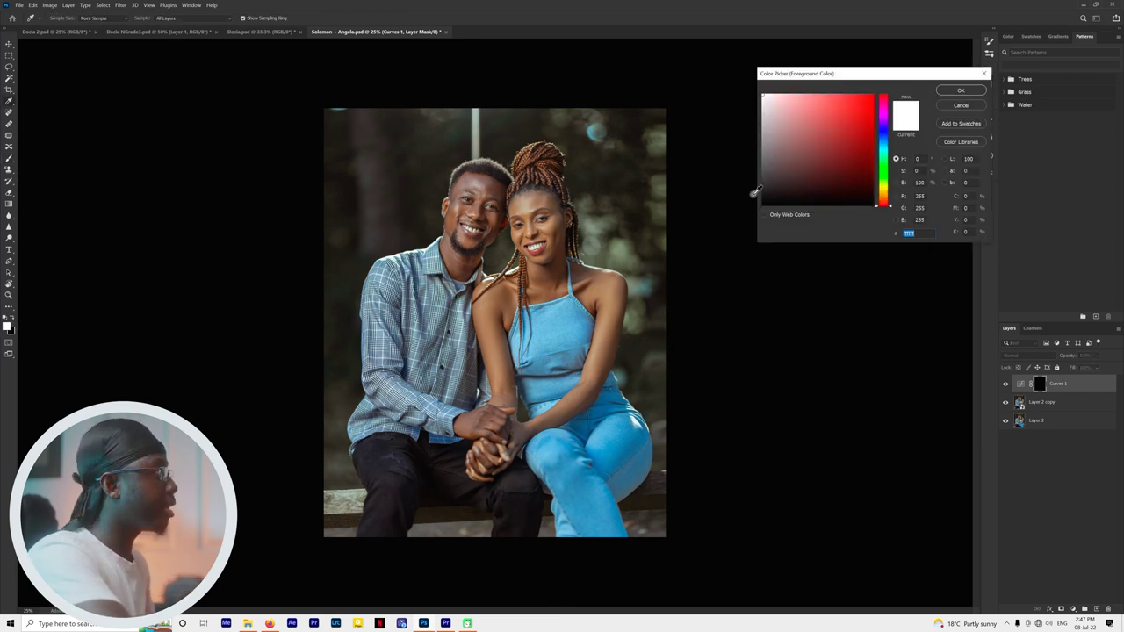
{"action": "left_click", "coordinate": [962, 91]}
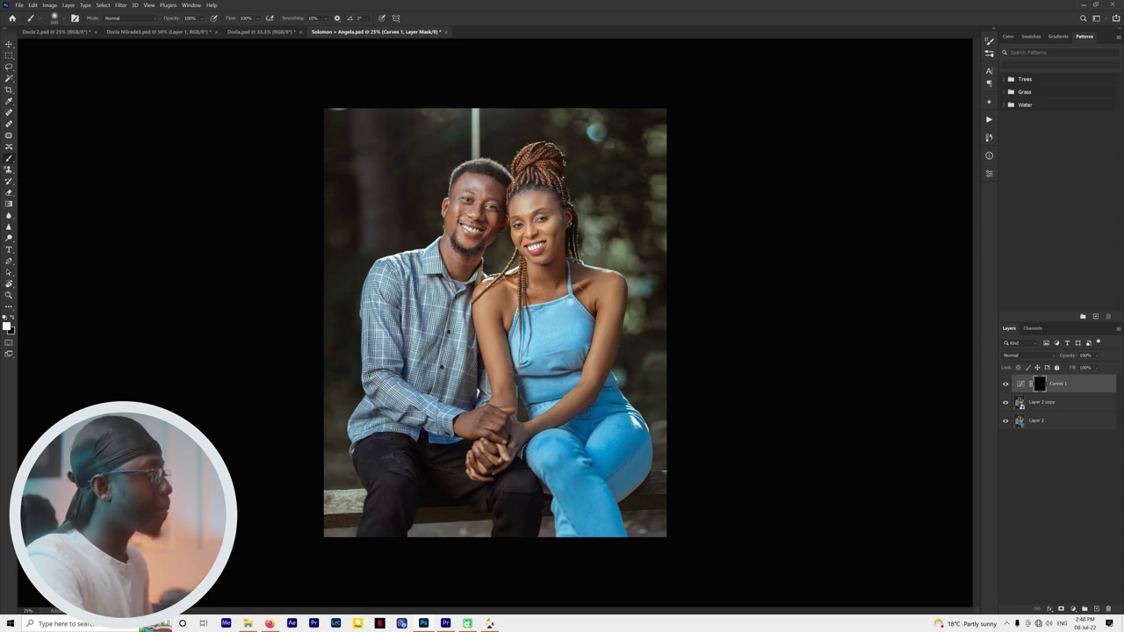
{"action": "mouse_move", "coordinate": [474, 390]}
{"action": "left_mouse_down"}
{"action": "mouse_move", "coordinate": [417, 386]}
{"action": "mouse_move", "coordinate": [375, 469]}
{"action": "mouse_move", "coordinate": [394, 497]}
{"action": "left_mouse_up"}
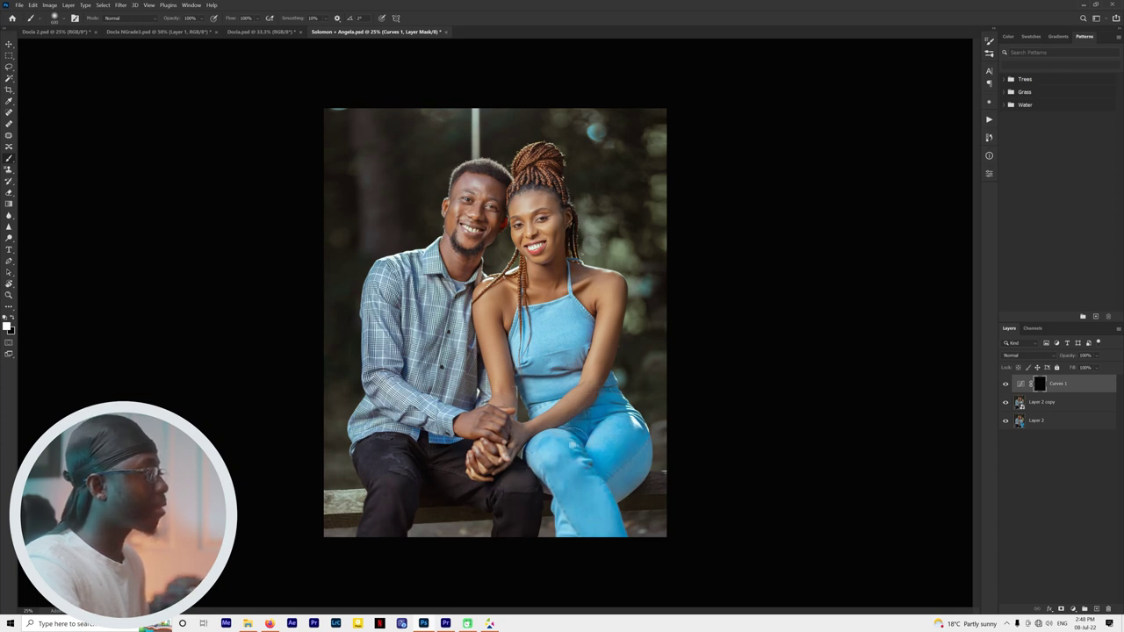
{"action": "mouse_move", "coordinate": [457, 243]}
{"action": "left_mouse_down"}
{"action": "mouse_move", "coordinate": [492, 191]}
{"action": "mouse_move", "coordinate": [643, 278]}
{"action": "left_mouse_up"}
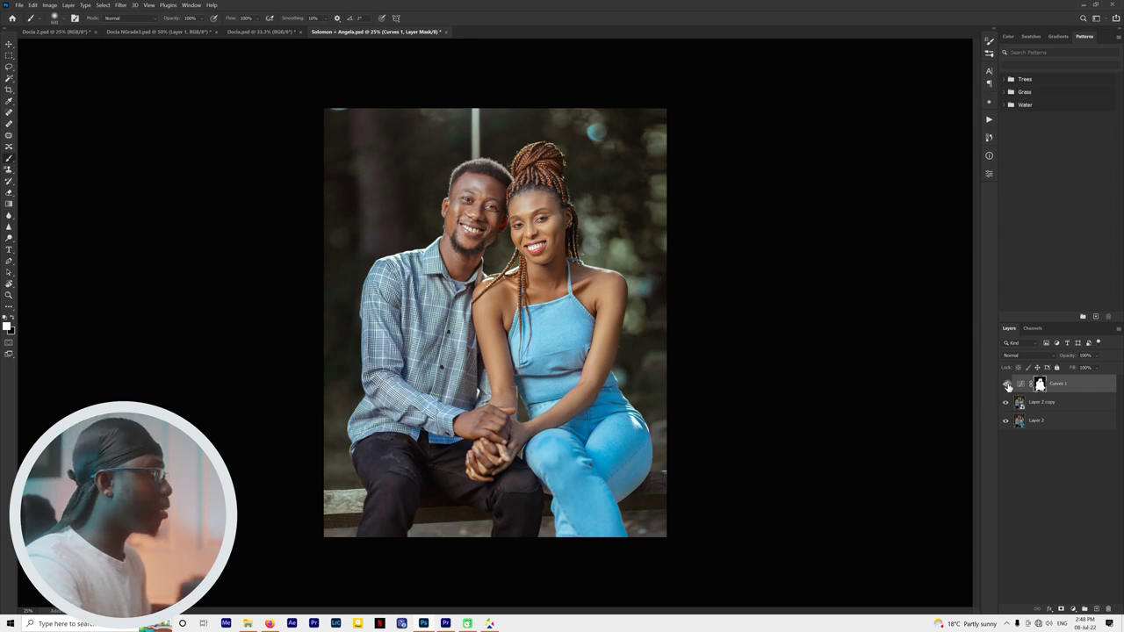
Toggle Curves 1 to compare the couple before and after, then select its adjustment thumbnail.
{"action": "left_click", "coordinate": [1005, 385]}
{"action": "left_click", "coordinate": [1006, 385]}
{"action": "left_click", "coordinate": [1005, 385]}
{"action": "left_click", "coordinate": [1006, 385]}
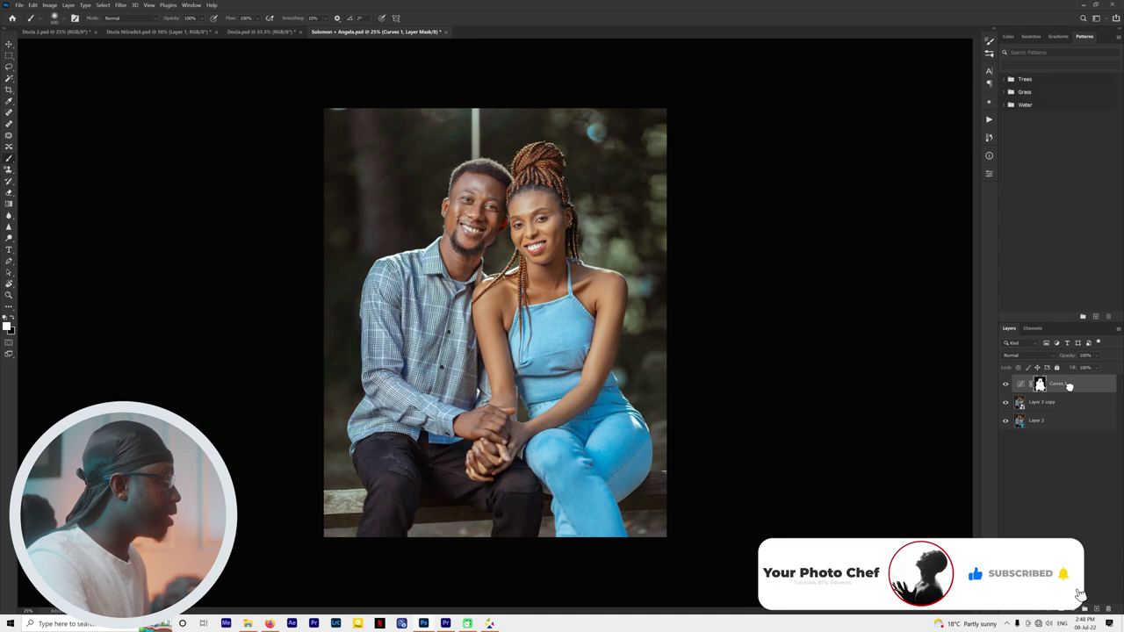
{"action": "left_click_drag", "start_coordinate": [1057, 387], "coordinate": [1060, 397]}
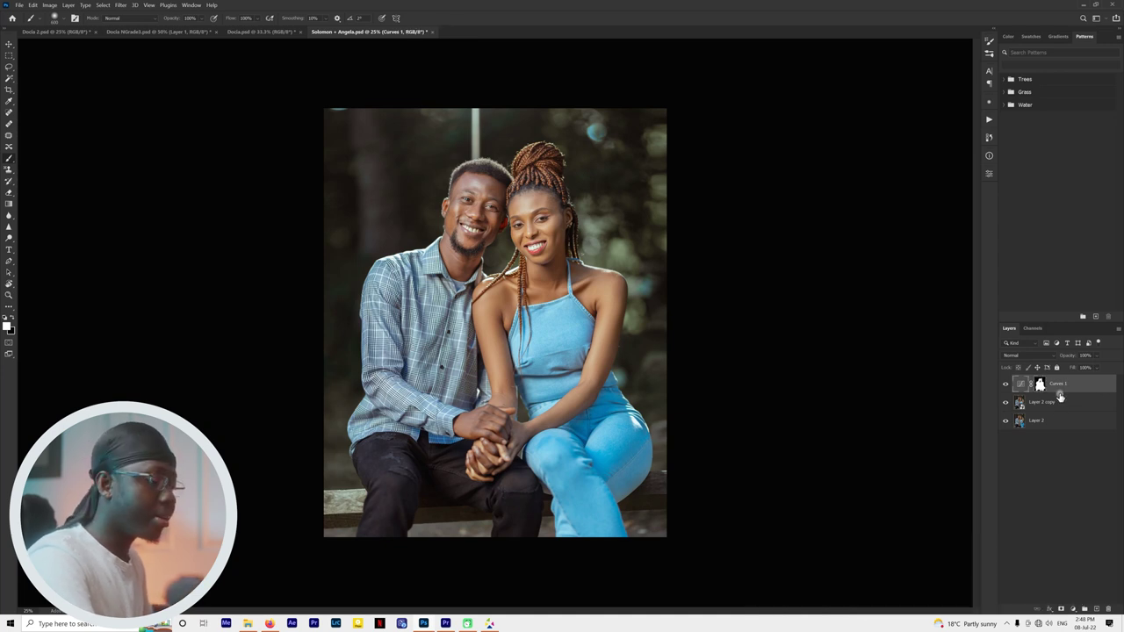
Duplicate Curves 1 and invert the copy's mask so it covers the background.
{"action": "key", "text": "ctrl+j"}
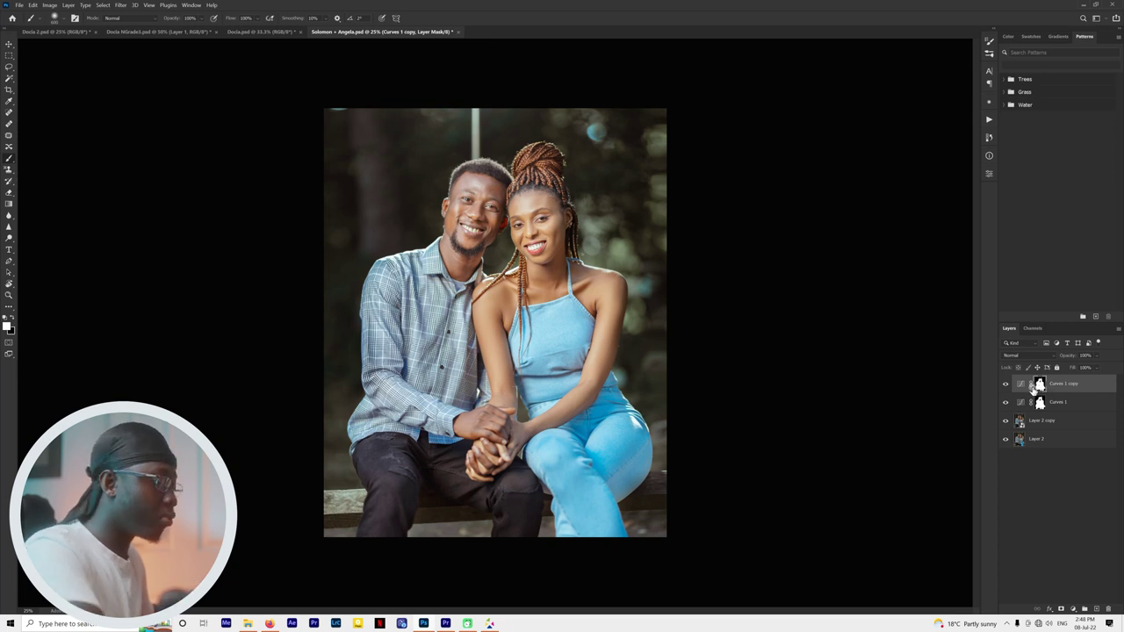
{"action": "key", "text": "ctrl+i"}
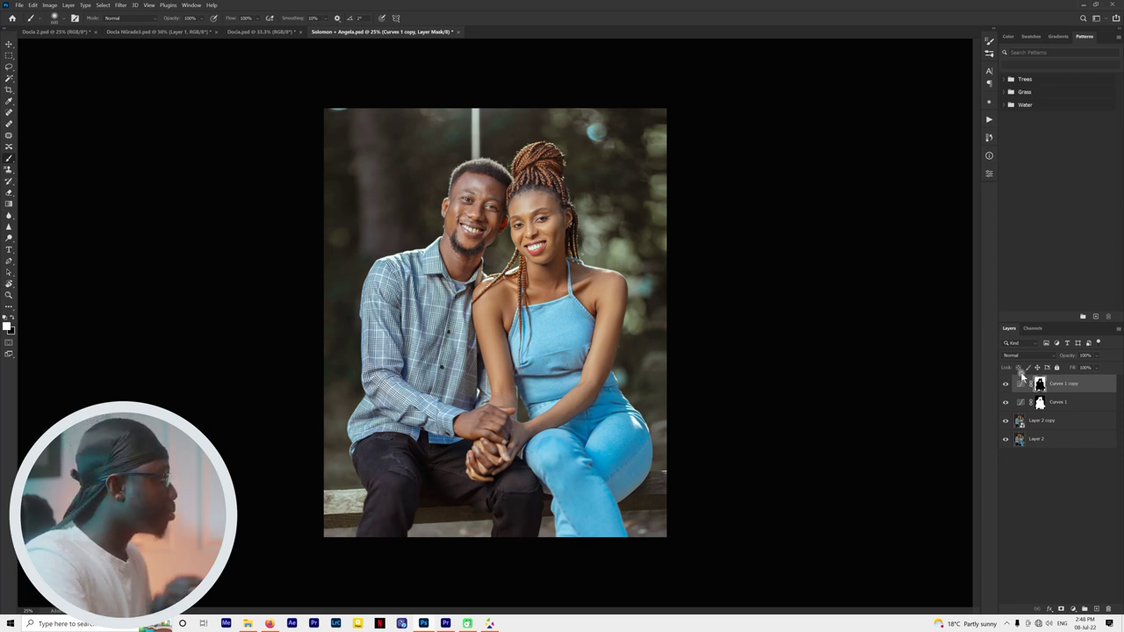
{"action": "left_click", "coordinate": [1023, 385]}
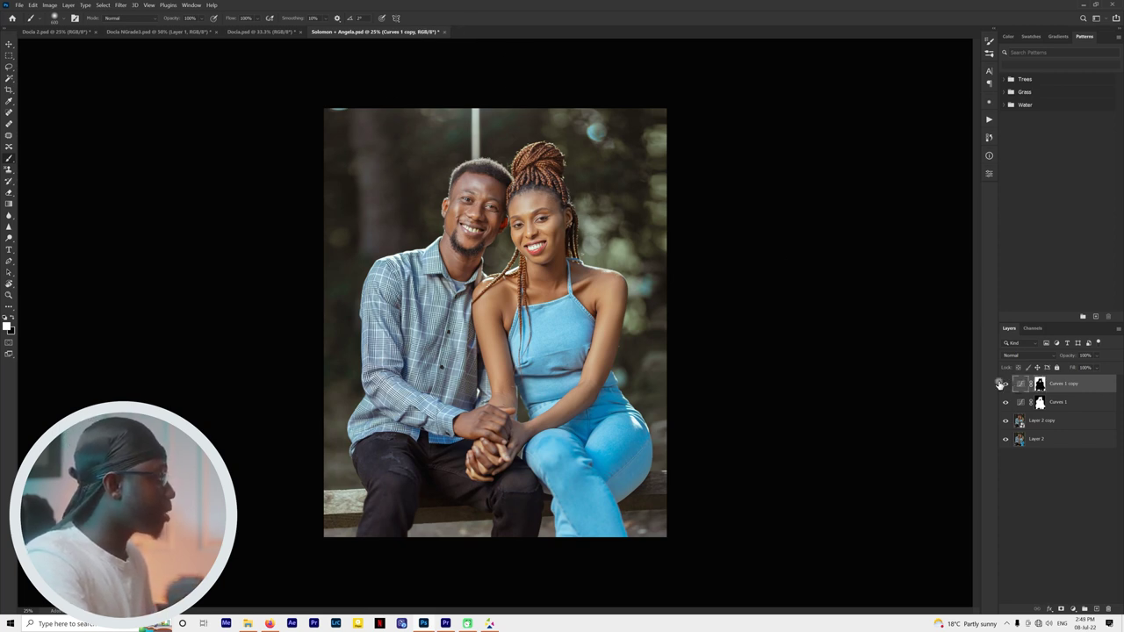
Pull the copy's curve down to darken the background, then select both curves layers.
{"action": "double_click", "coordinate": [1019, 385]}
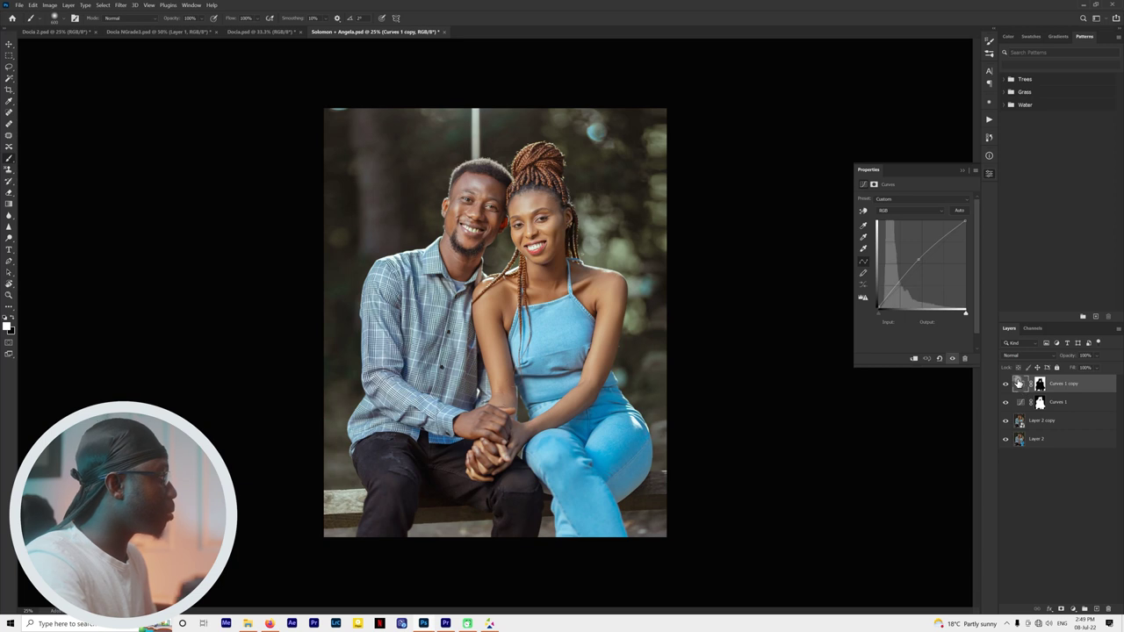
{"action": "left_click", "coordinate": [923, 260]}
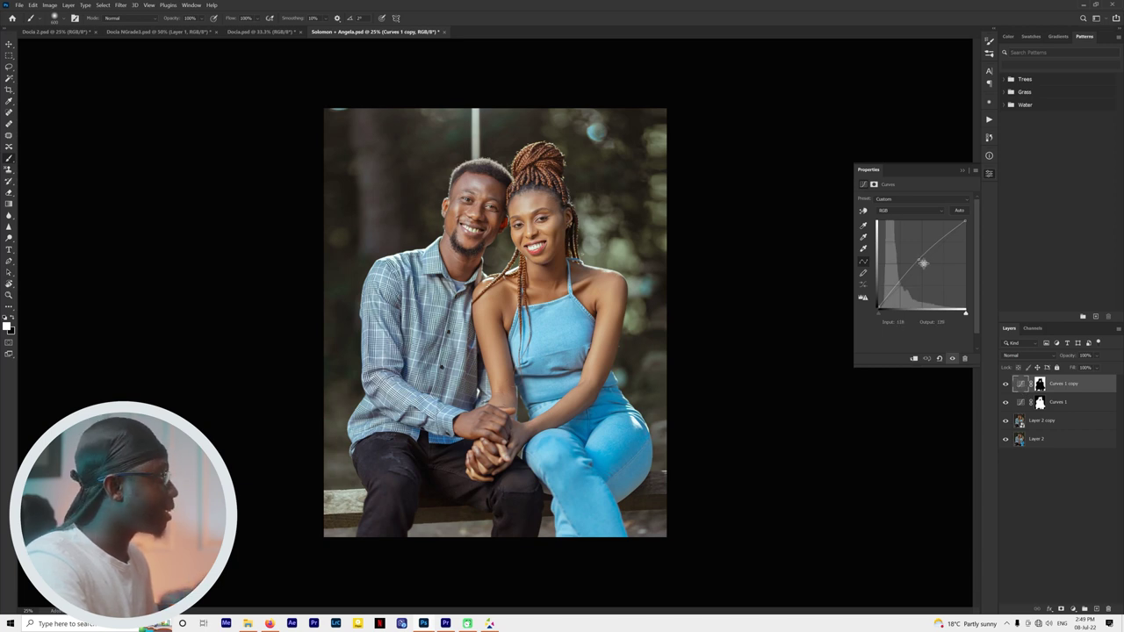
{"action": "left_click_drag", "start_coordinate": [919, 260], "coordinate": [928, 270]}
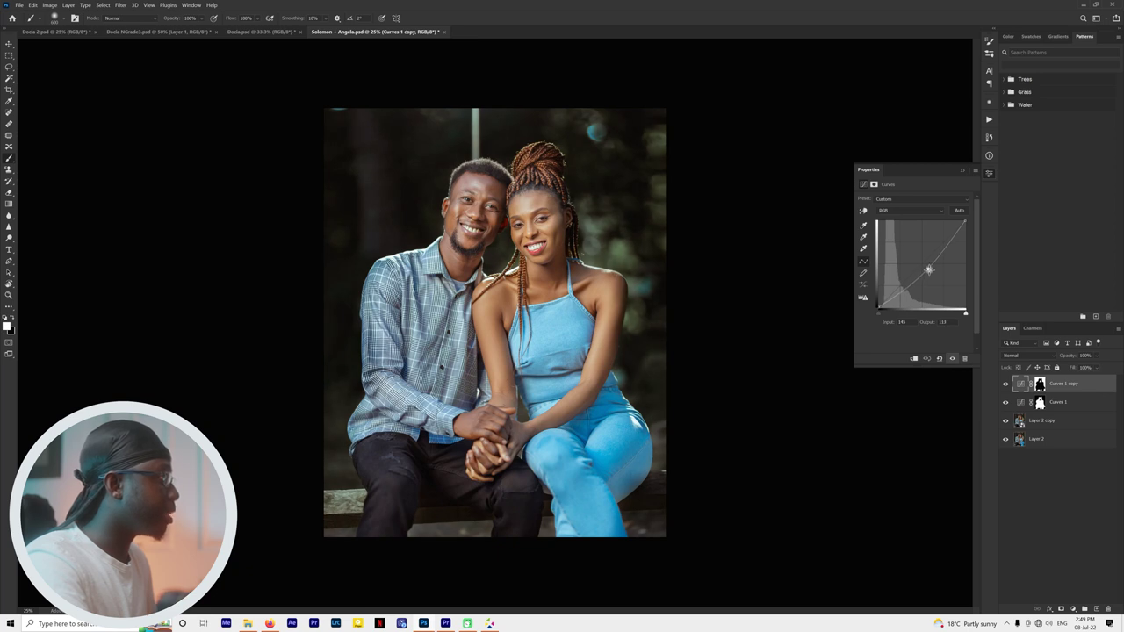
{"action": "left_click", "coordinate": [961, 170]}
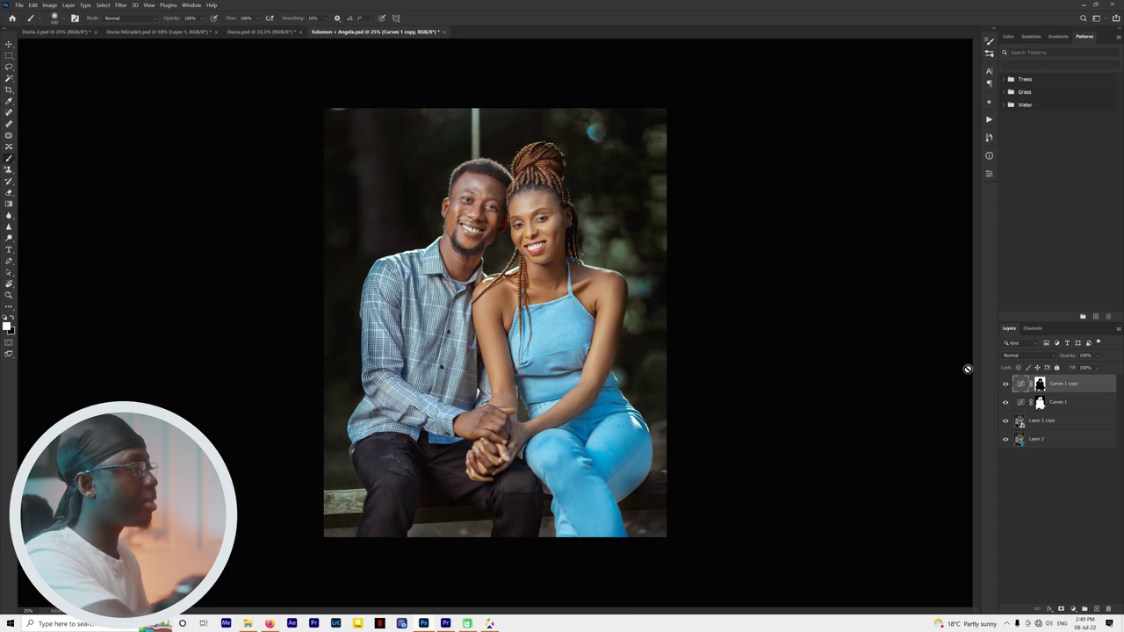
{"action": "left_click", "coordinate": [1056, 402], "text": "shift"}
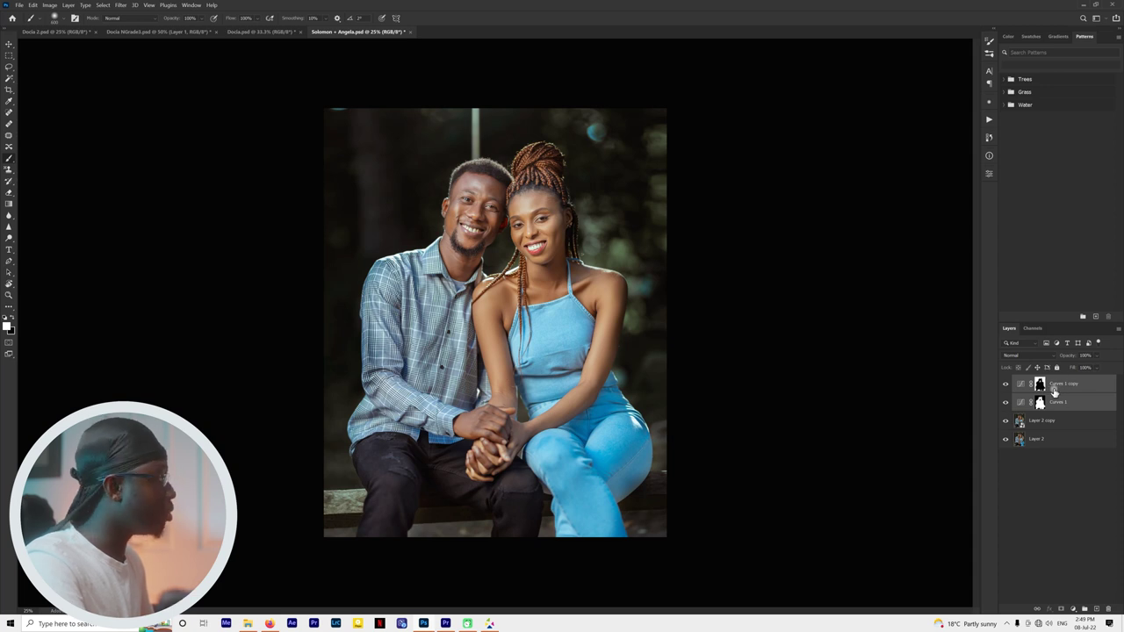
Group the two Curves layers into Group 1 and compare the photo with and without them.
{"action": "key", "text": "ctrl+g"}
{"action": "left_click", "coordinate": [1006, 383]}
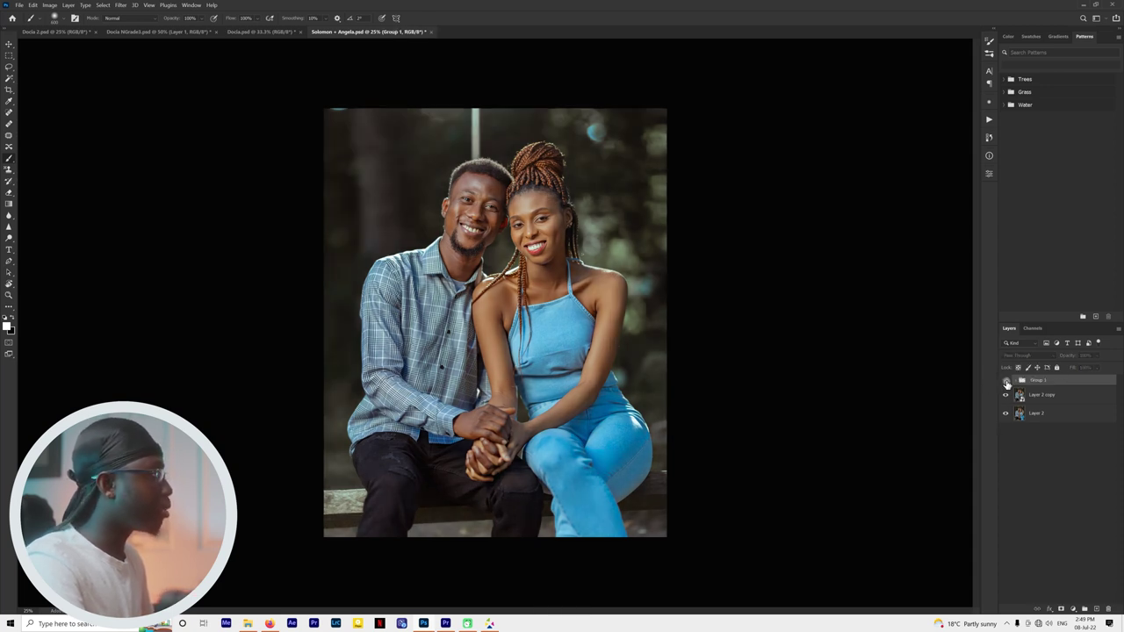
{"action": "left_click", "coordinate": [1005, 382]}
{"action": "left_click", "coordinate": [1005, 381]}
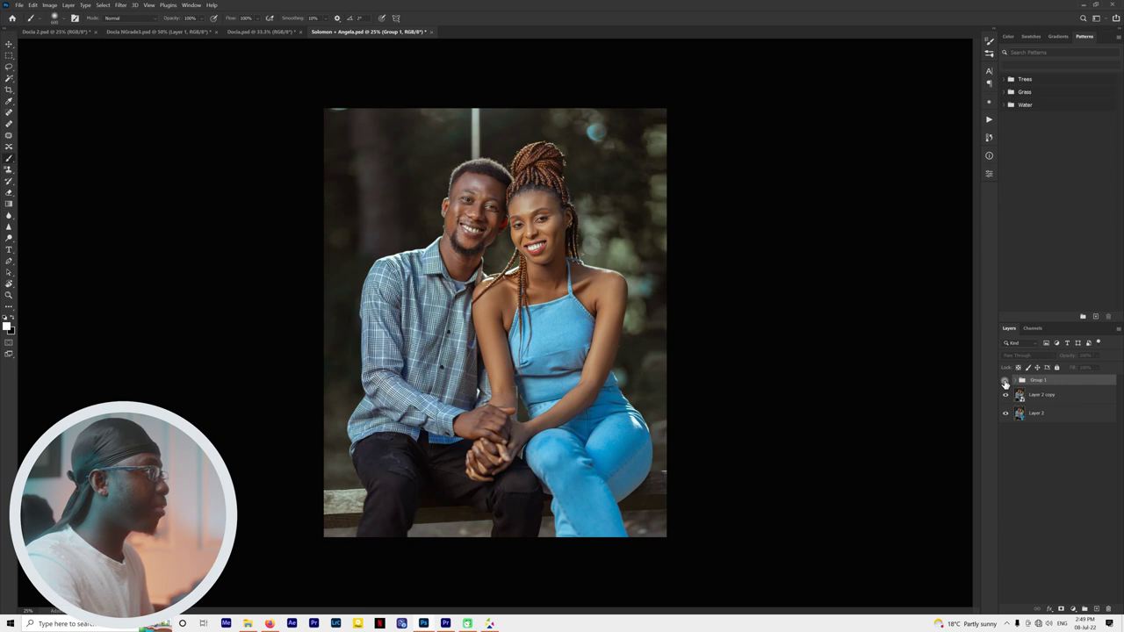
{"action": "left_click", "coordinate": [1005, 382]}
{"action": "left_click", "coordinate": [1005, 382]}
{"action": "left_click", "coordinate": [1006, 382]}
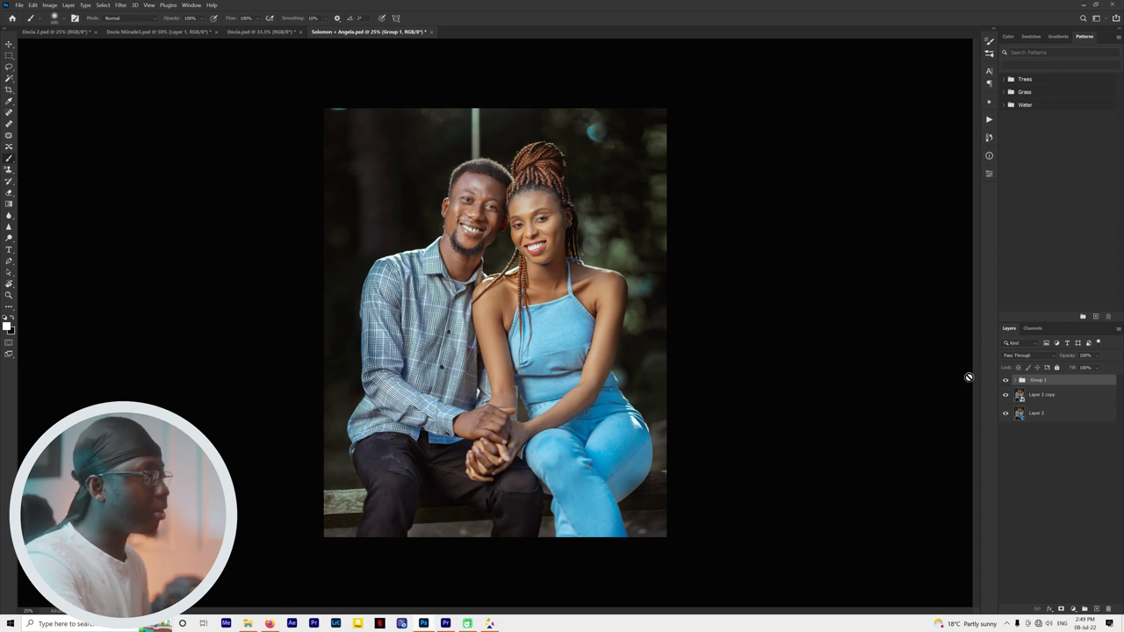
Compare Group 1 once more, then delete it along with its Curves layers.
{"action": "left_click", "coordinate": [1006, 381]}
{"action": "left_click", "coordinate": [1006, 381]}
{"action": "left_click", "coordinate": [1005, 381]}
{"action": "left_click", "coordinate": [1007, 381]}
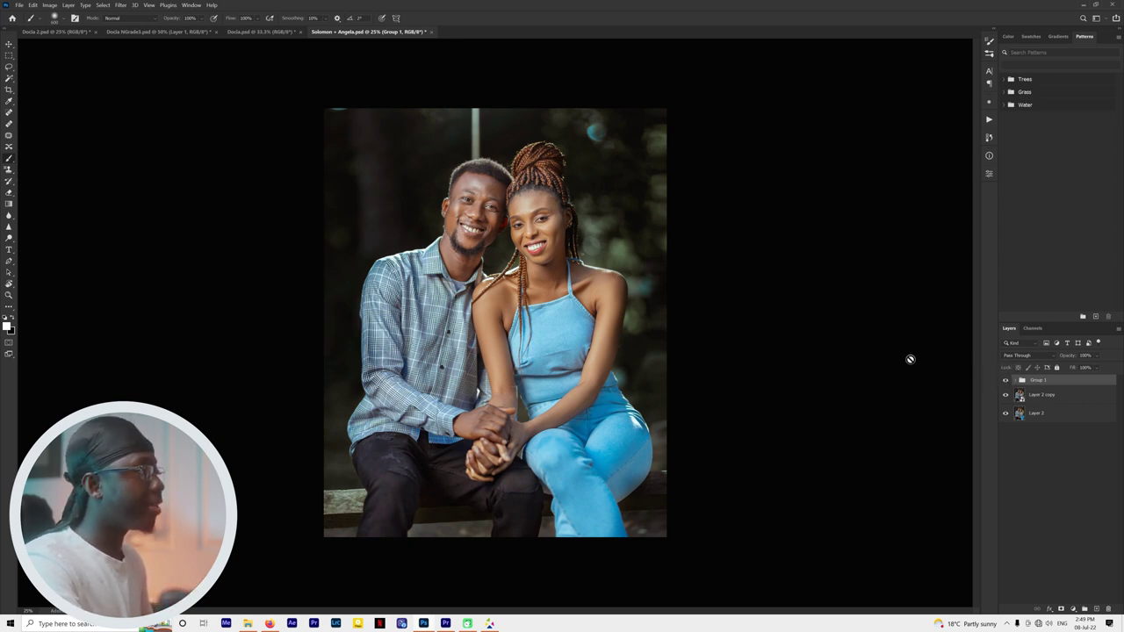
{"action": "left_click", "coordinate": [1017, 380]}
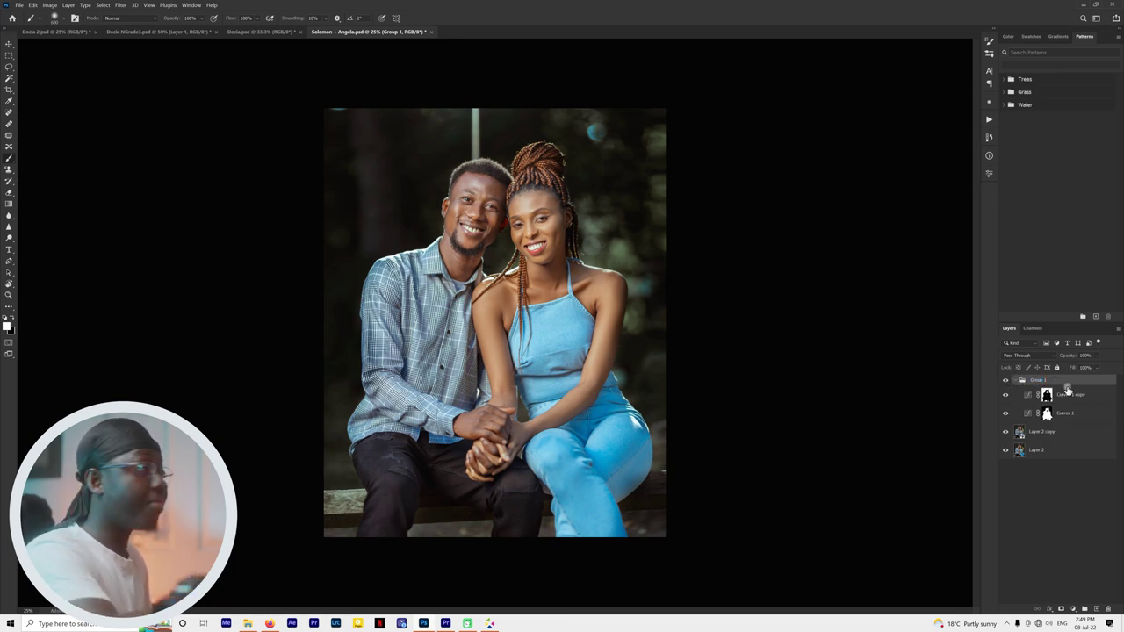
{"action": "key", "text": "Delete"}
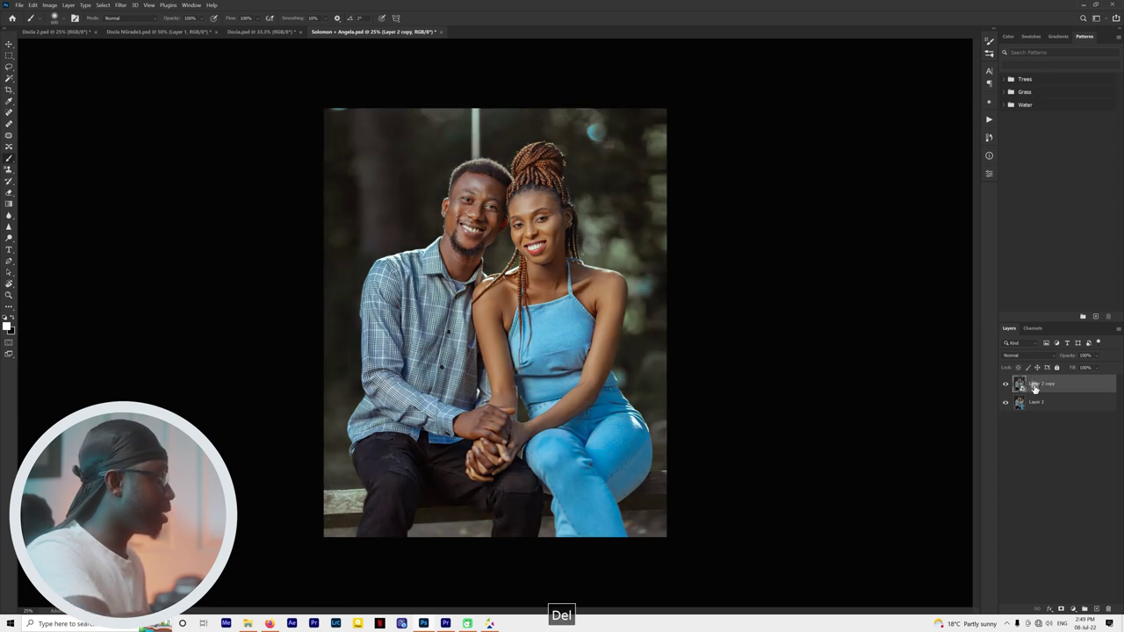
Add a Curves 1 layer with its midpoint moved, delete its layer mask, then select Layer 2 copy.
{"action": "left_click", "coordinate": [1072, 608]}
{"action": "left_click", "coordinate": [1076, 495]}
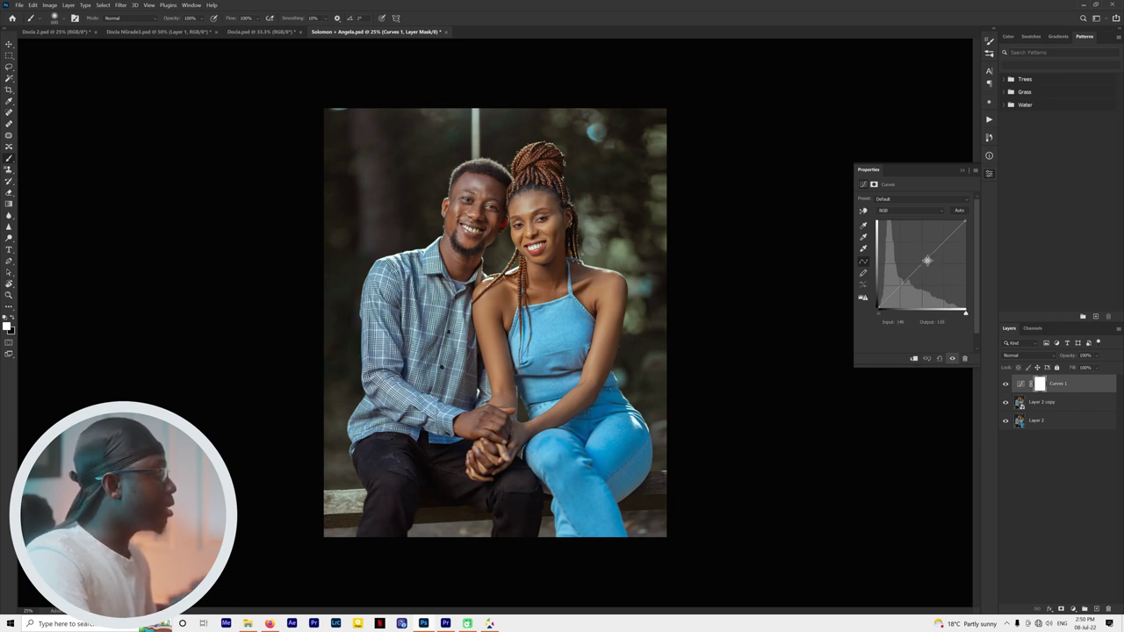
{"action": "left_click_drag", "start_coordinate": [922, 265], "coordinate": [917, 261]}
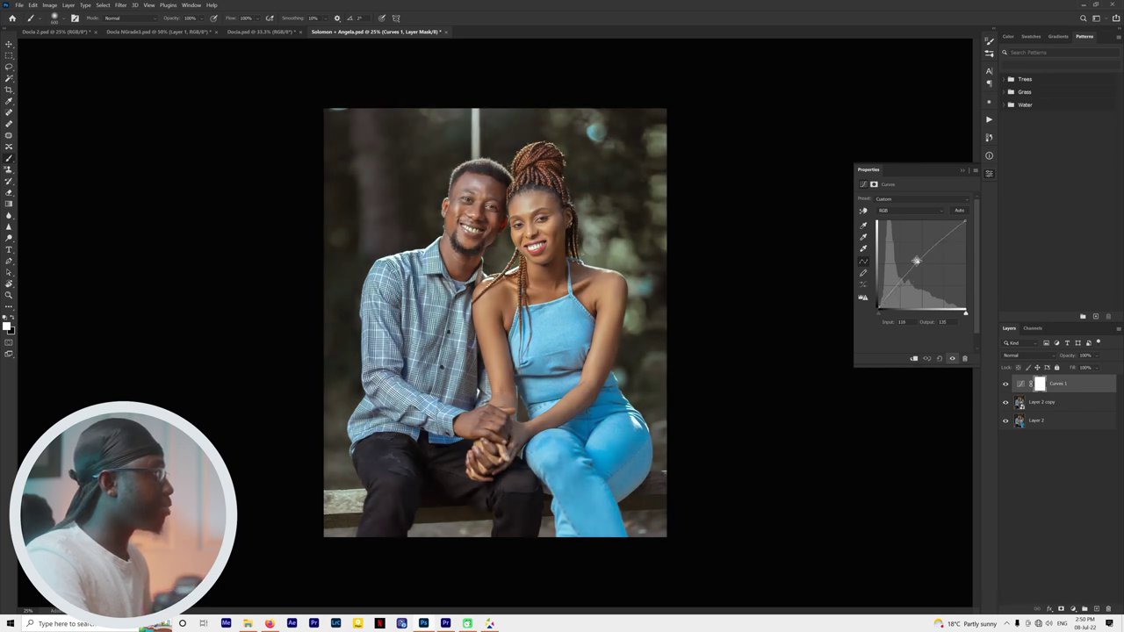
{"action": "left_click", "coordinate": [966, 170]}
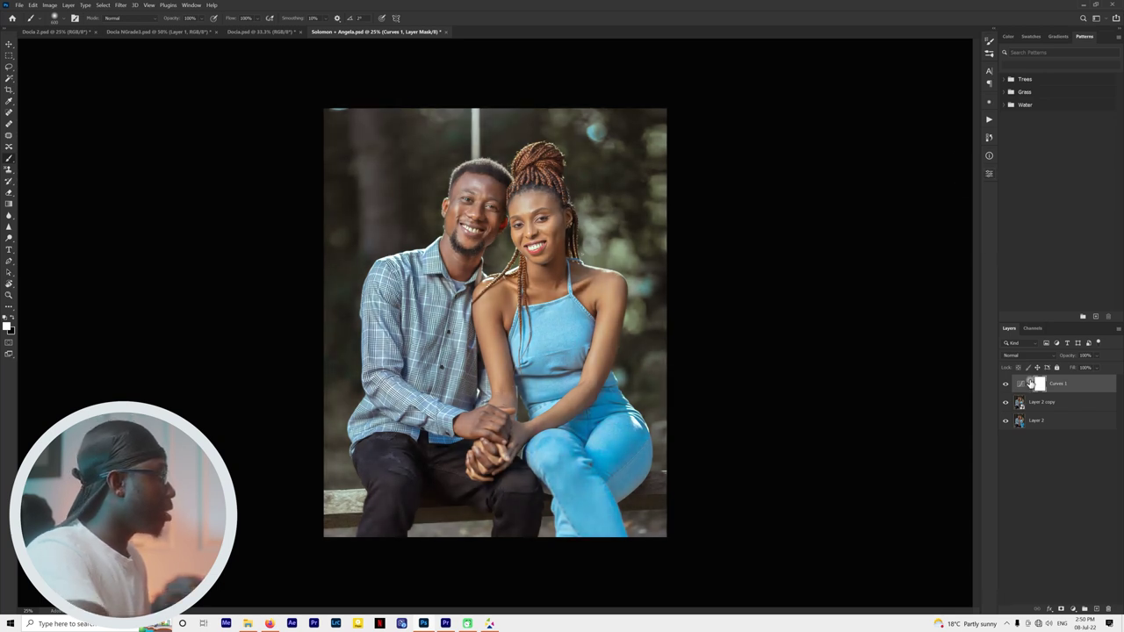
{"action": "left_click", "coordinate": [1040, 385]}
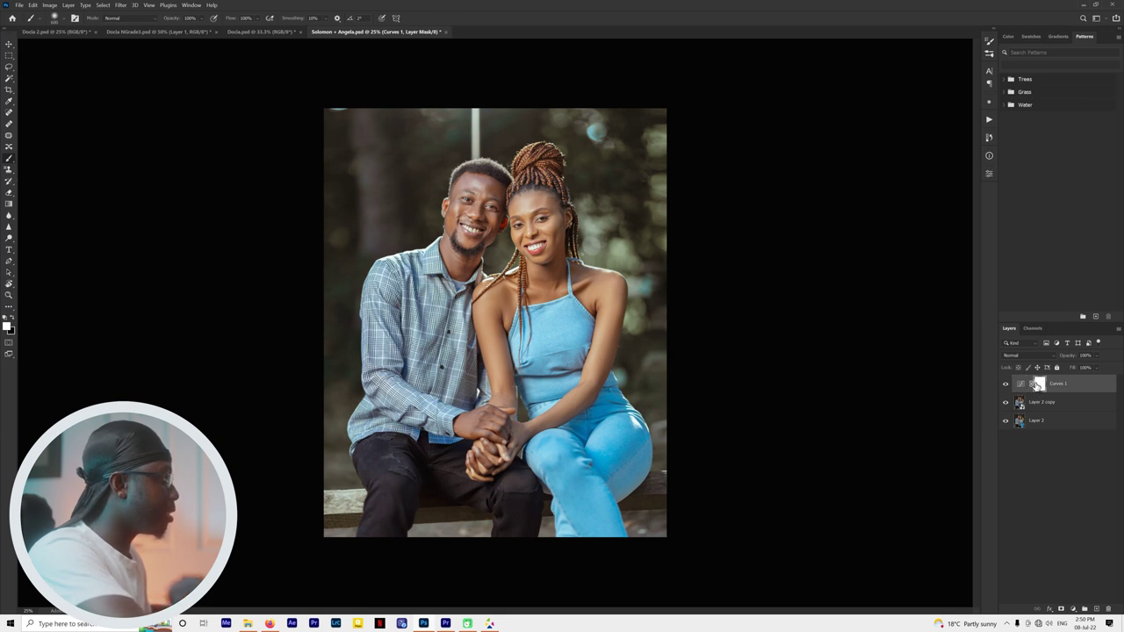
{"action": "key", "text": "Delete"}
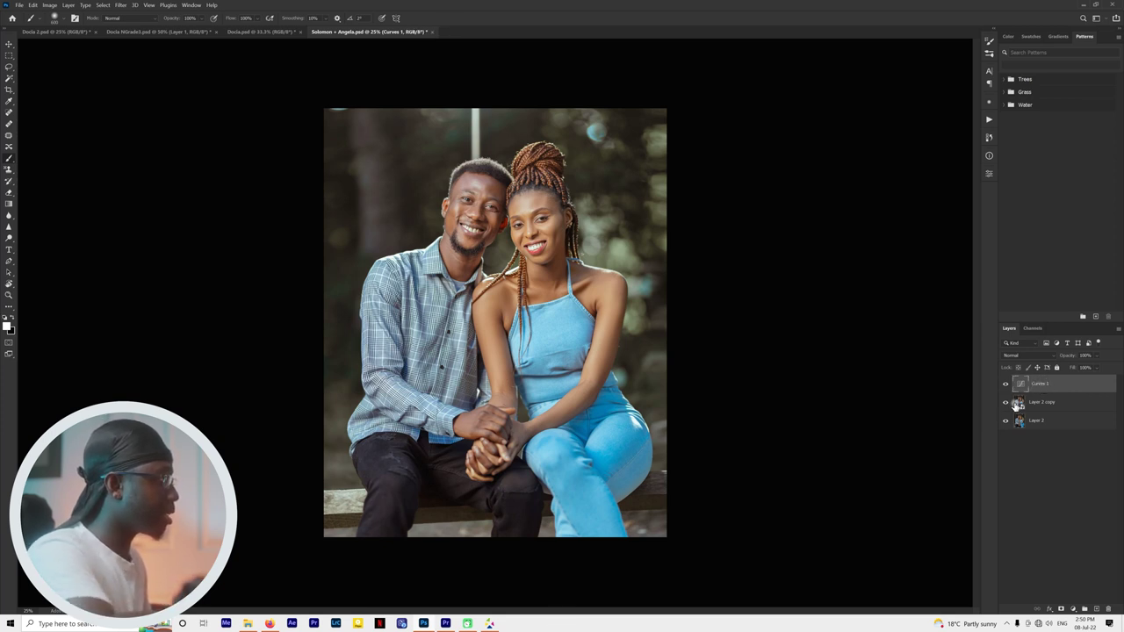
{"action": "left_click", "coordinate": [1040, 404]}
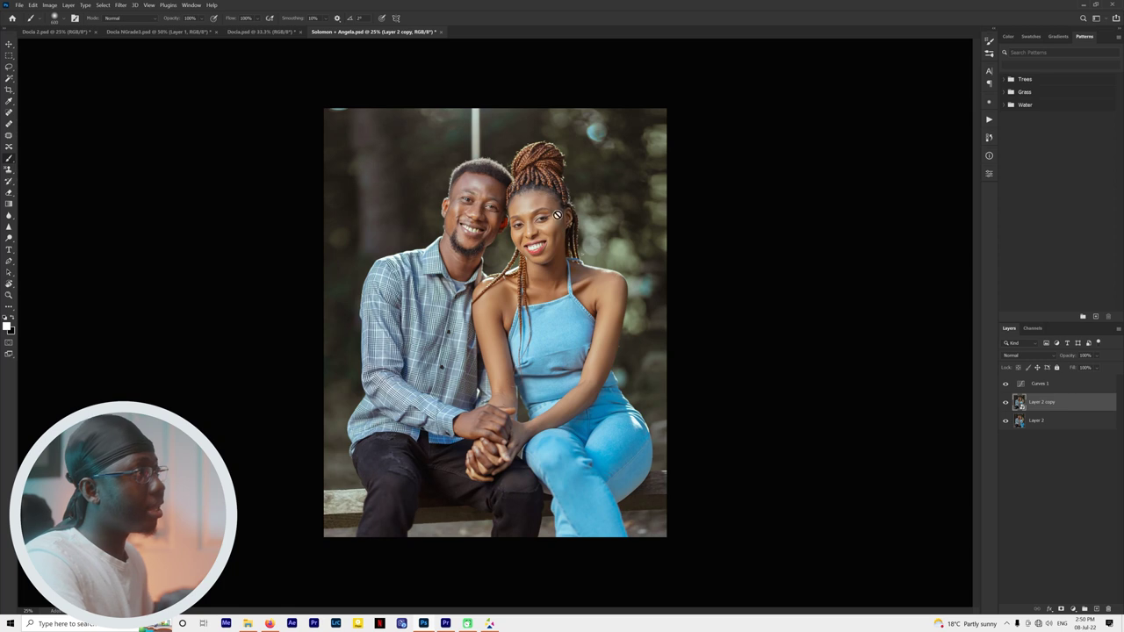
From Layer 2 copy, select the couple with Select > Subject, then make Curves 1 active.
{"action": "key", "text": "v"}
{"action": "left_click", "coordinate": [104, 5]}
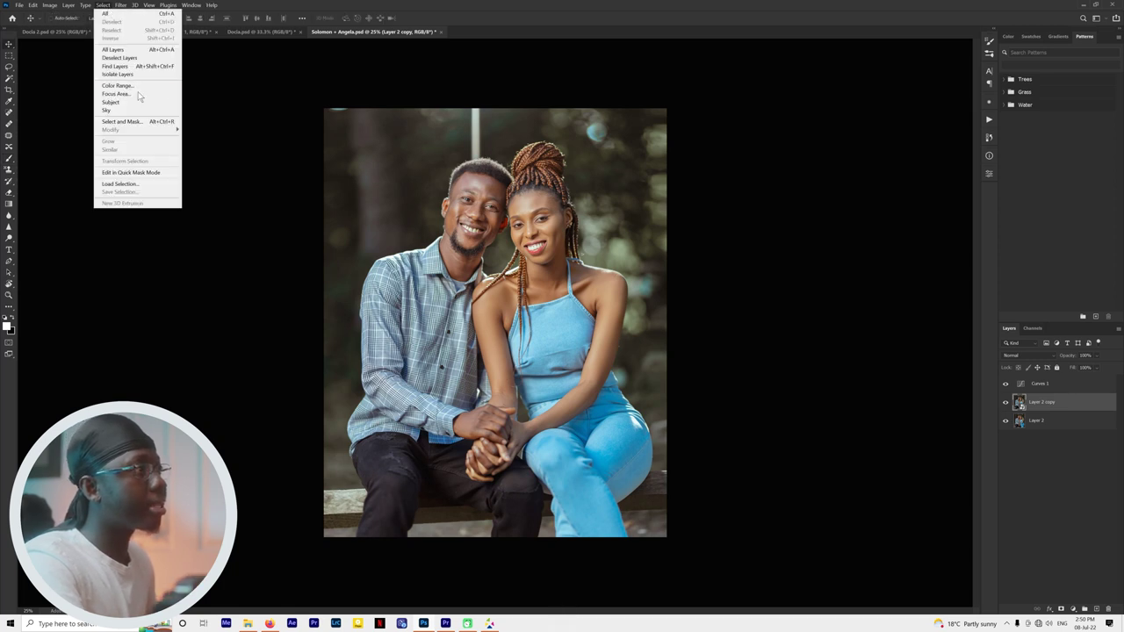
{"action": "left_click", "coordinate": [132, 104]}
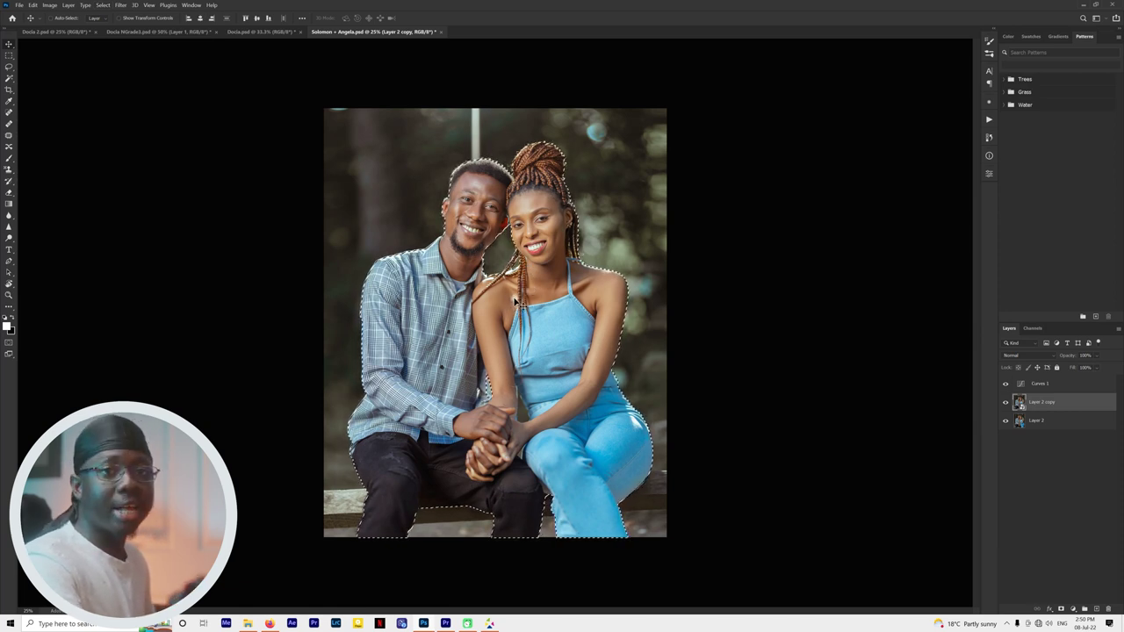
{"action": "key", "text": "l"}
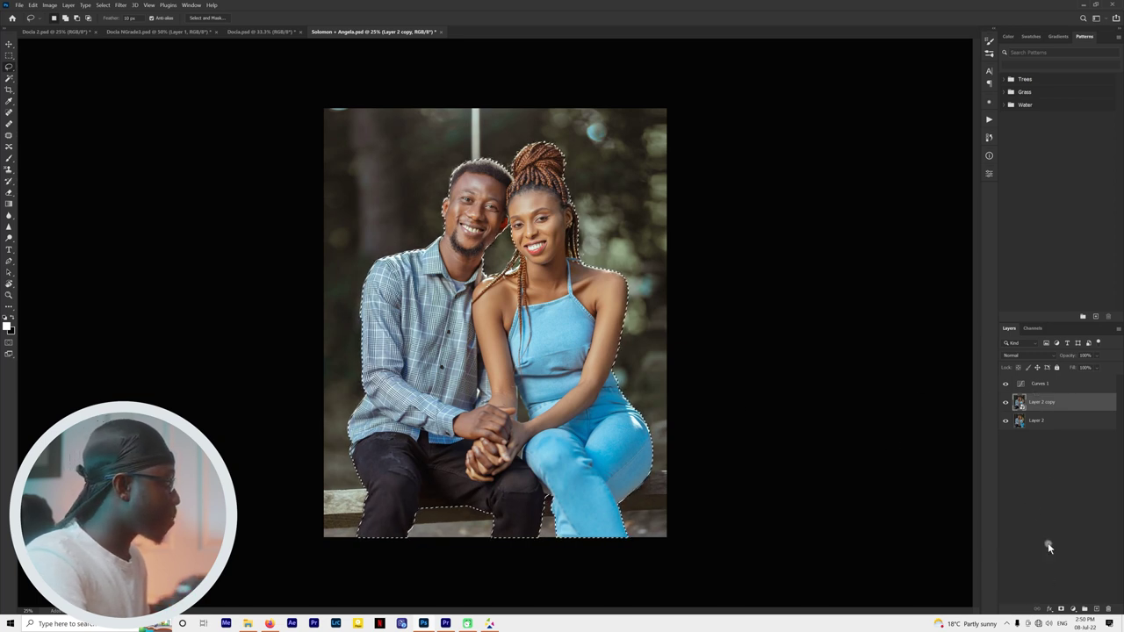
{"action": "left_click", "coordinate": [1041, 387]}
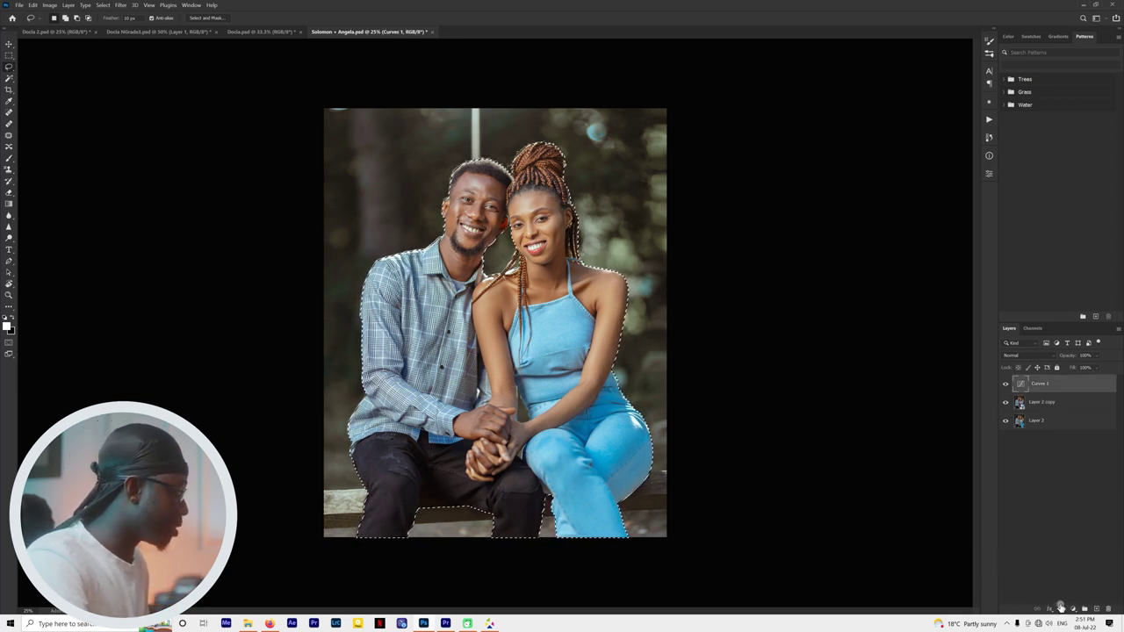
Mask Curves 1 to the couple selection and compare it on and off.
{"action": "left_click", "coordinate": [1060, 608]}
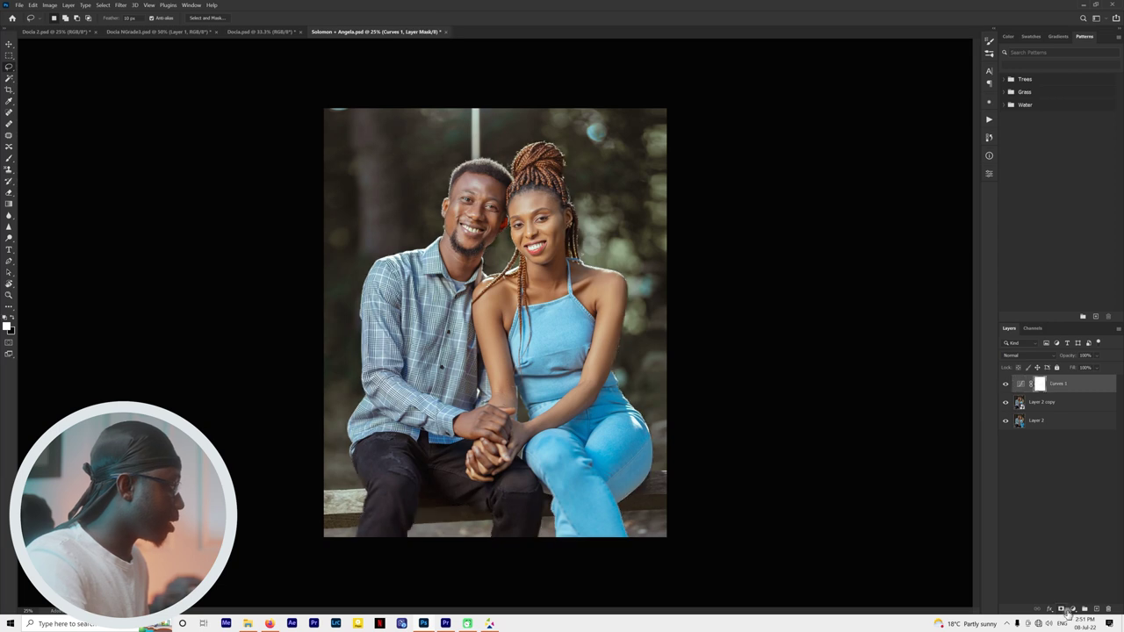
{"action": "left_click", "coordinate": [1006, 385]}
{"action": "left_click", "coordinate": [1006, 386]}
{"action": "left_click", "coordinate": [1007, 386]}
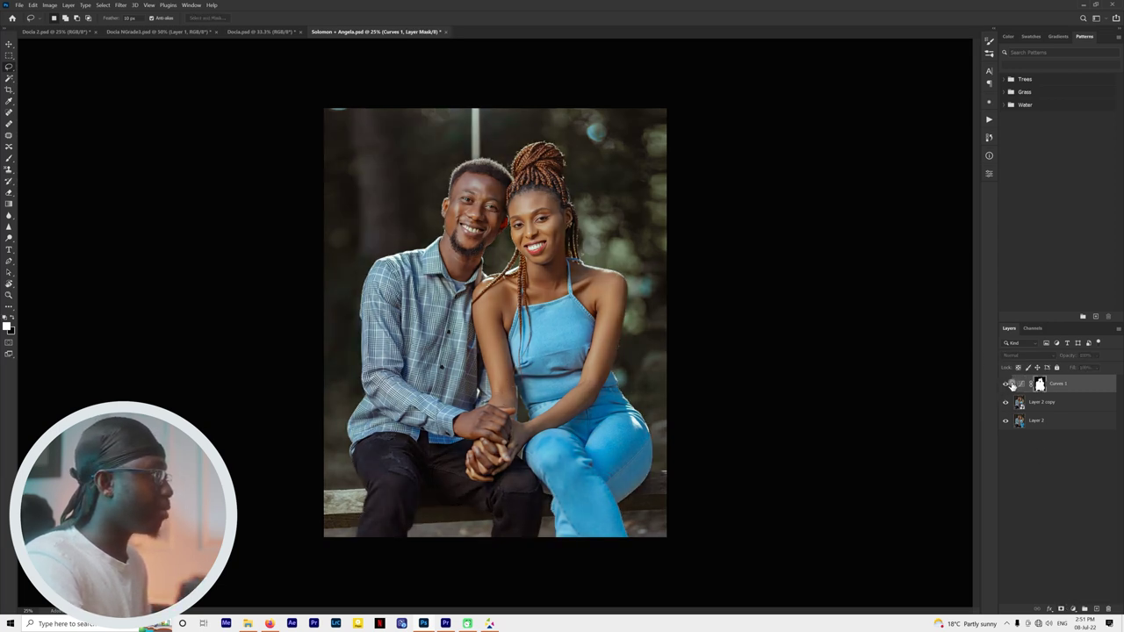
{"action": "left_click", "coordinate": [1007, 385]}
{"action": "left_click", "coordinate": [1008, 386]}
{"action": "left_click", "coordinate": [1007, 386]}
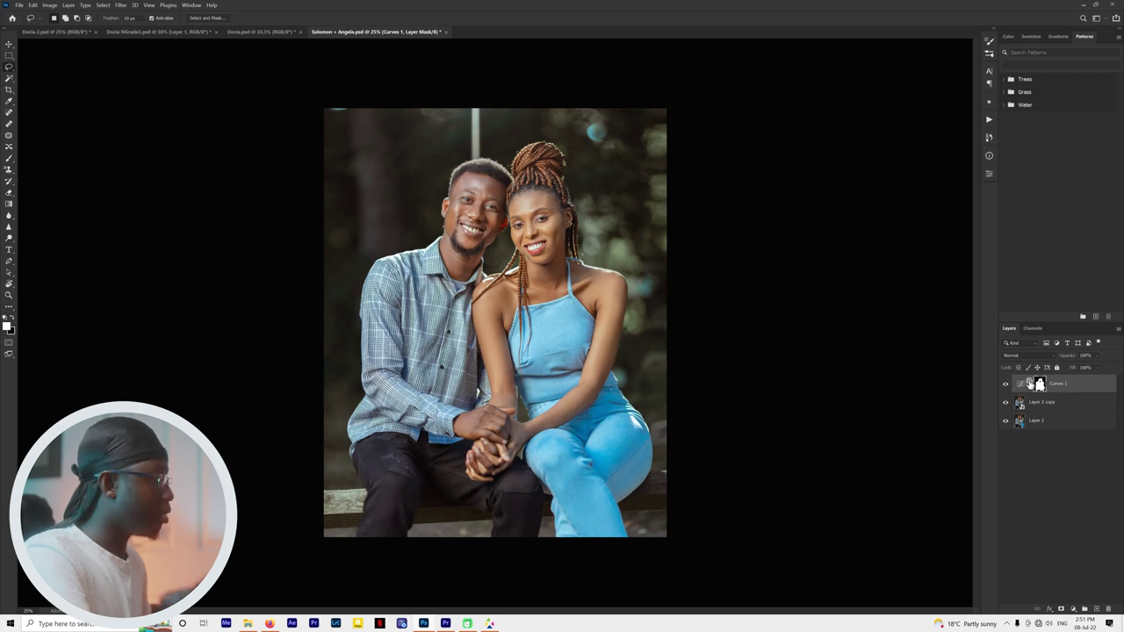
Duplicate Curves 1, darken the copy's curve, and invert its mask to affect the background.
{"action": "key", "text": "ctrl+j"}
{"action": "left_click", "coordinate": [1024, 386]}
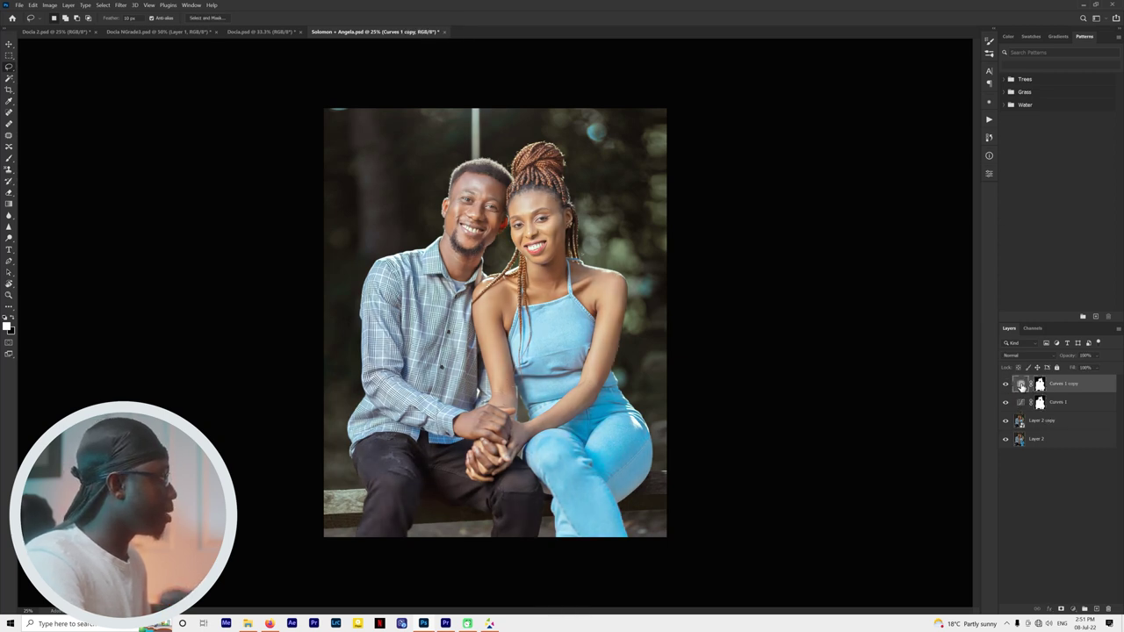
{"action": "double_click", "coordinate": [1021, 387]}
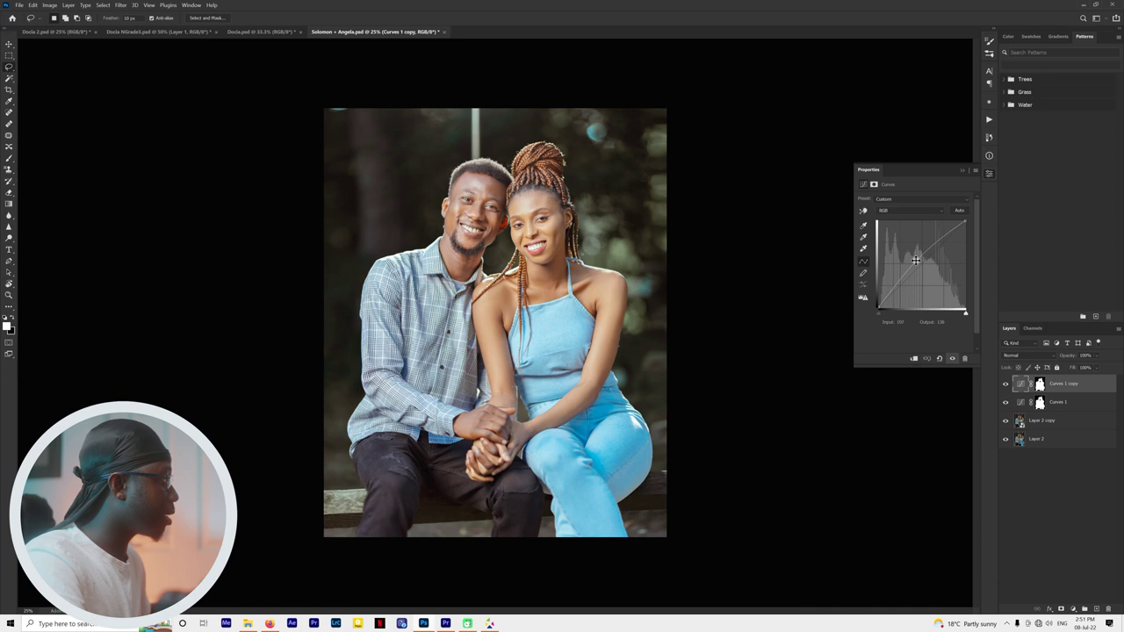
{"action": "left_click_drag", "start_coordinate": [916, 260], "coordinate": [919, 274]}
{"action": "left_click", "coordinate": [963, 171]}
{"action": "left_click", "coordinate": [1041, 387]}
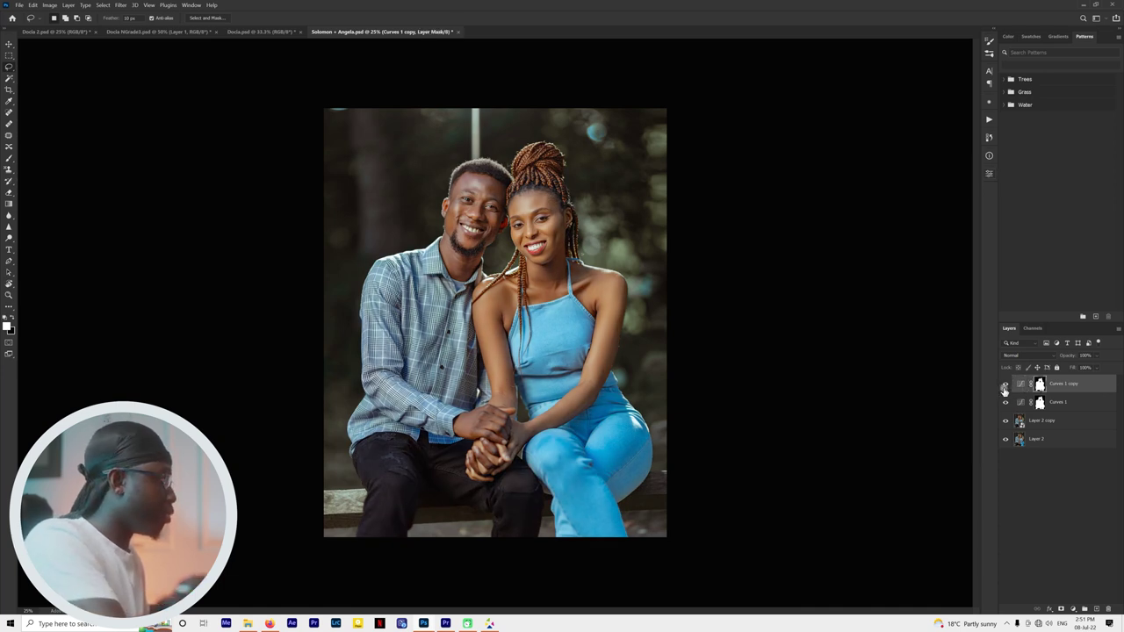
{"action": "key", "text": "ctrl+i"}
Group both Curves layers, compare Group 1 on and off, then delete the group.
{"action": "left_click", "coordinate": [1057, 405], "text": "shift"}
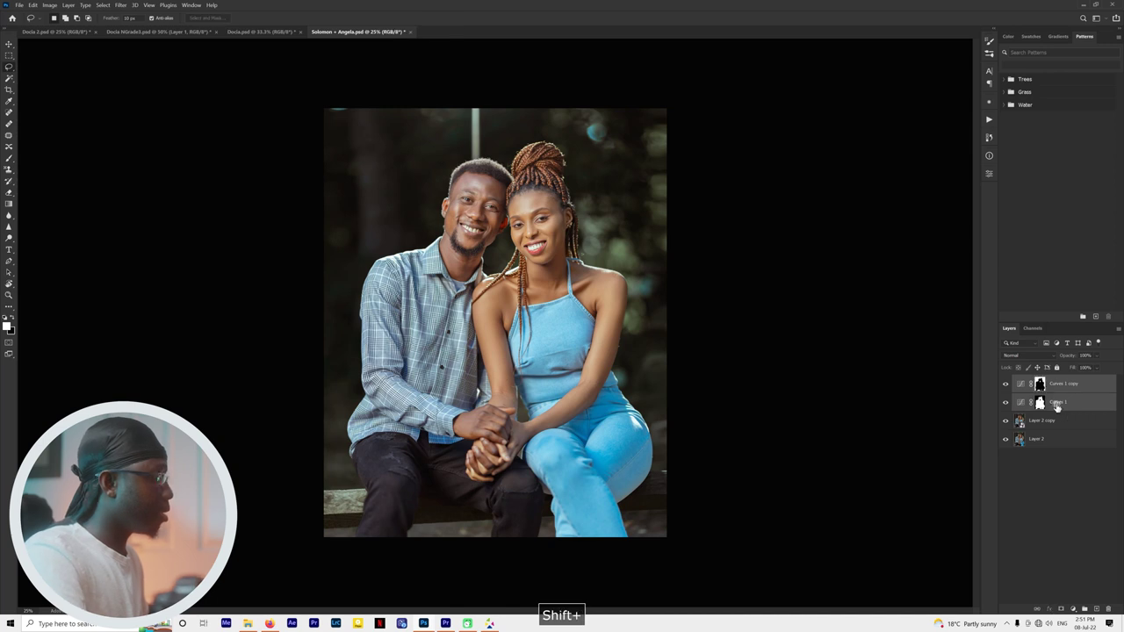
{"action": "key", "text": "ctrl+g"}
{"action": "left_click", "coordinate": [1007, 381]}
{"action": "left_click", "coordinate": [1007, 381]}
{"action": "left_click", "coordinate": [1007, 381]}
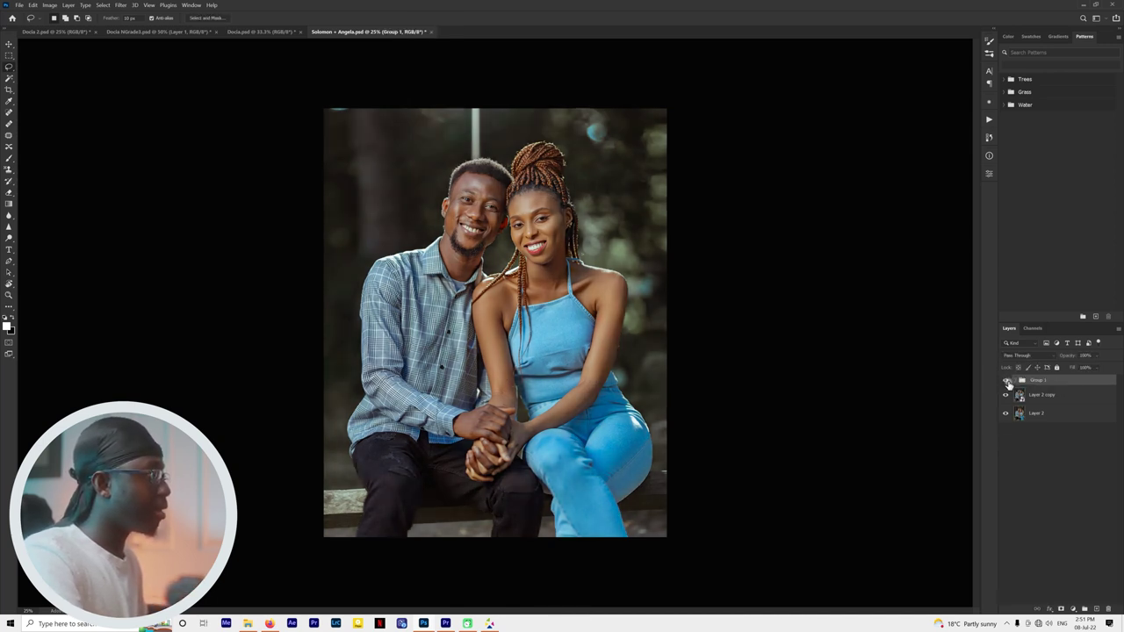
{"action": "left_click", "coordinate": [1007, 381]}
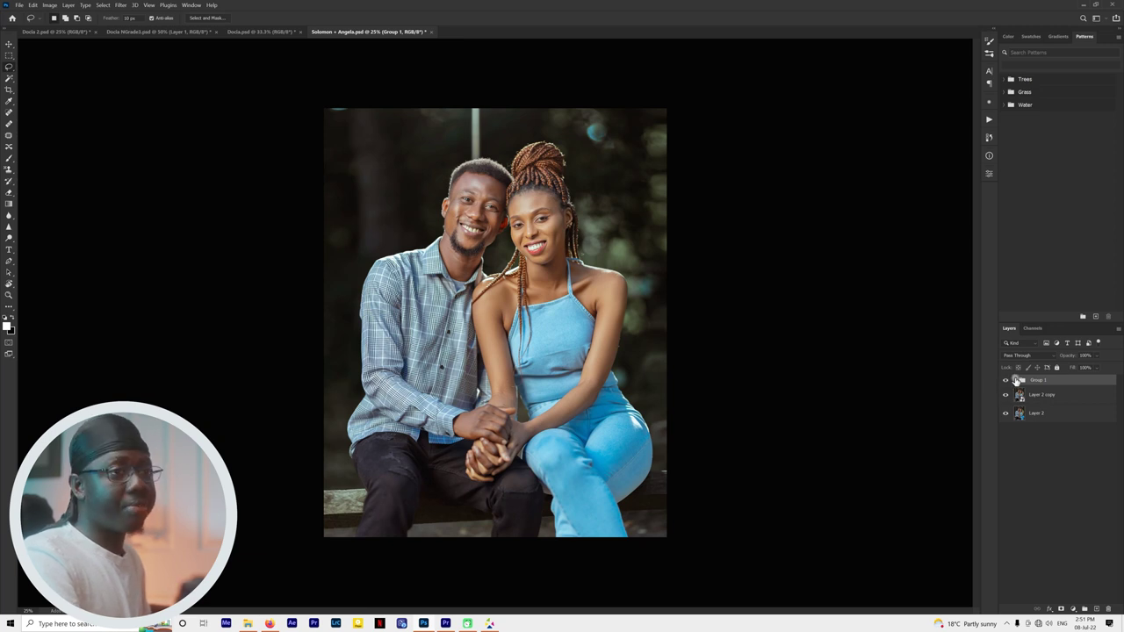
{"action": "key", "text": "Delete"}
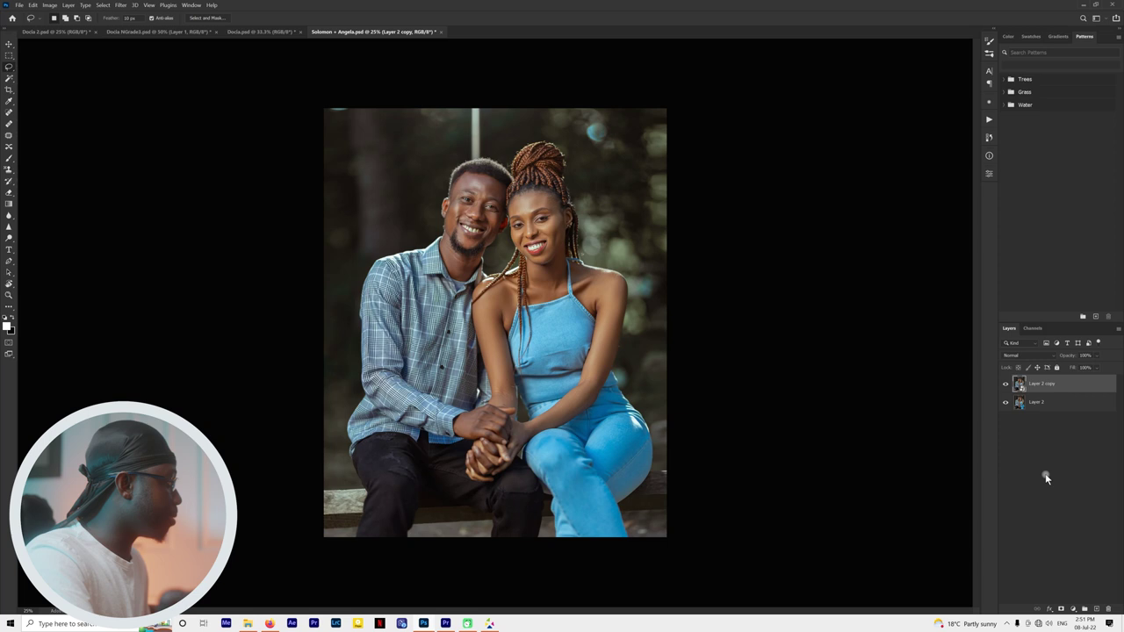
{"action": "left_click", "coordinate": [1072, 608]}
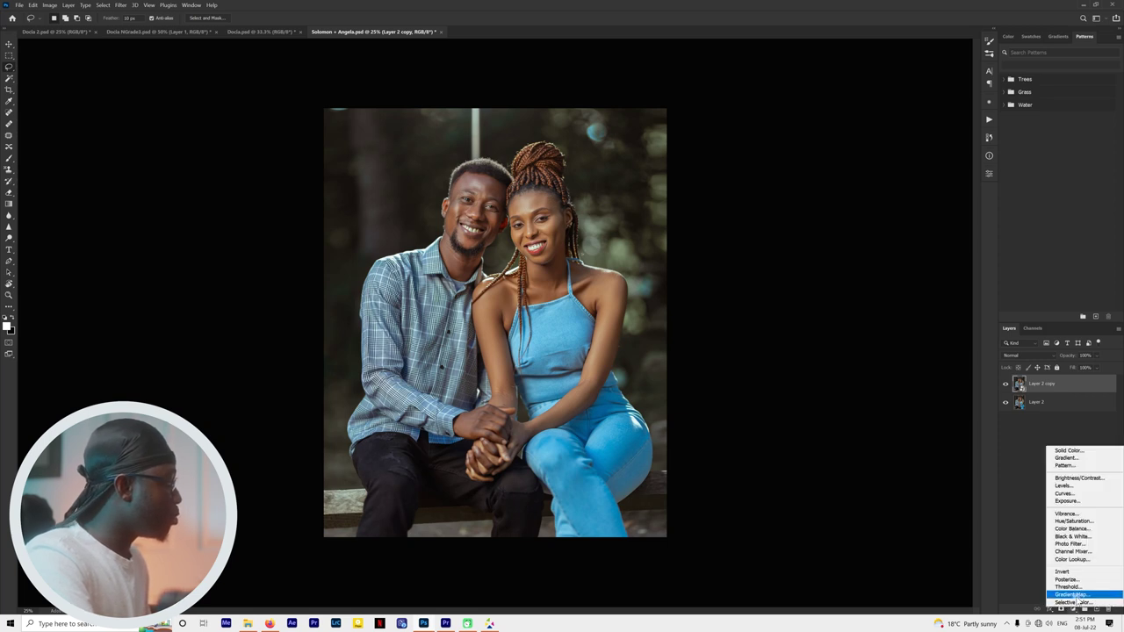
Add a Curves 1 layer with the white point dragged left to brighten highlights, and compare it.
{"action": "left_click", "coordinate": [1086, 495]}
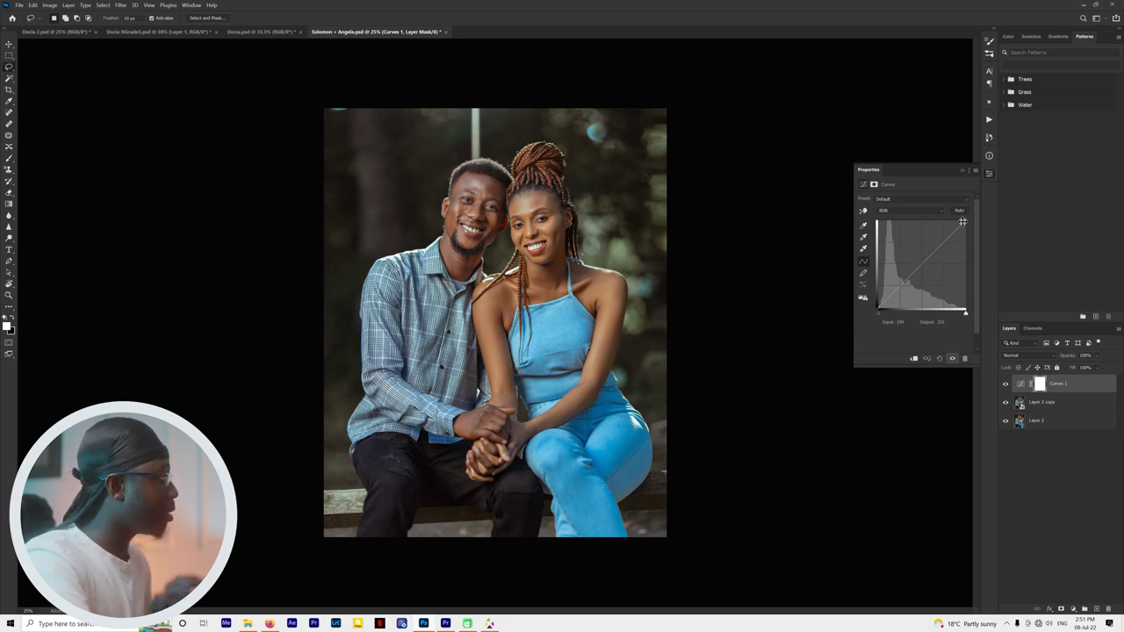
{"action": "left_click_drag", "start_coordinate": [965, 219], "coordinate": [961, 216]}
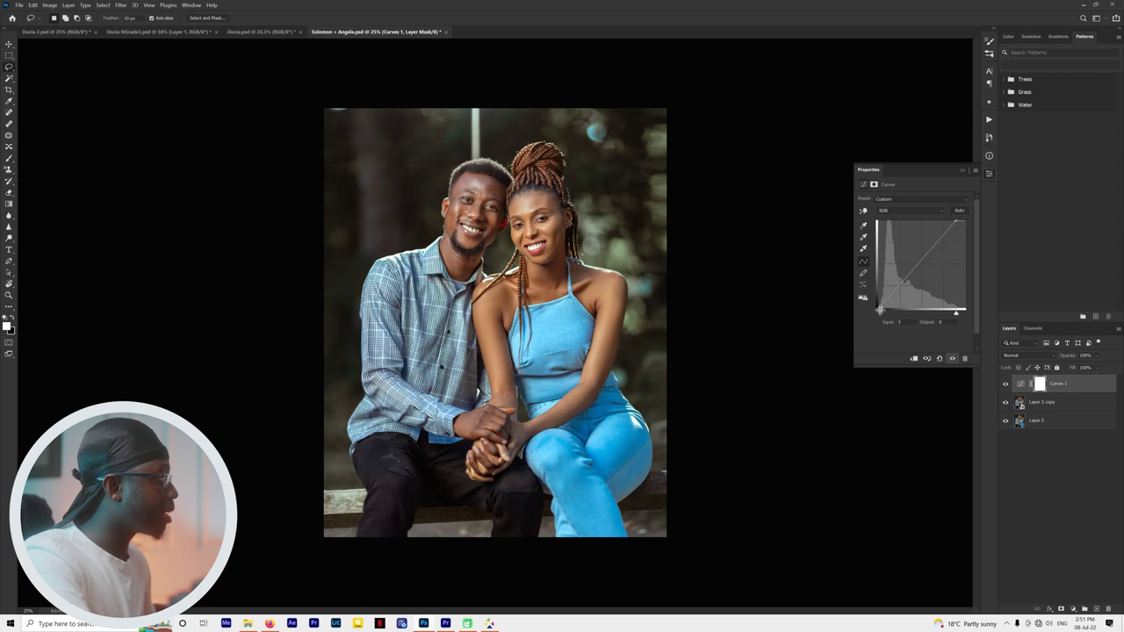
{"action": "left_click", "coordinate": [1006, 384]}
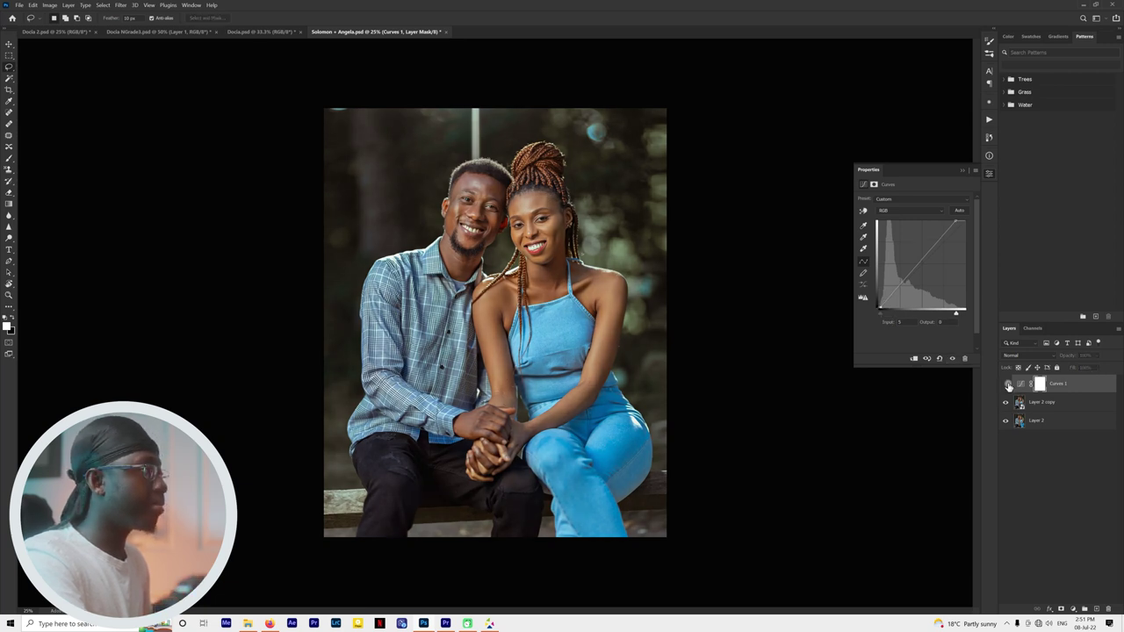
{"action": "left_click", "coordinate": [1006, 385]}
{"action": "left_click", "coordinate": [1006, 384]}
{"action": "left_click", "coordinate": [1006, 385]}
{"action": "left_click", "coordinate": [1042, 387]}
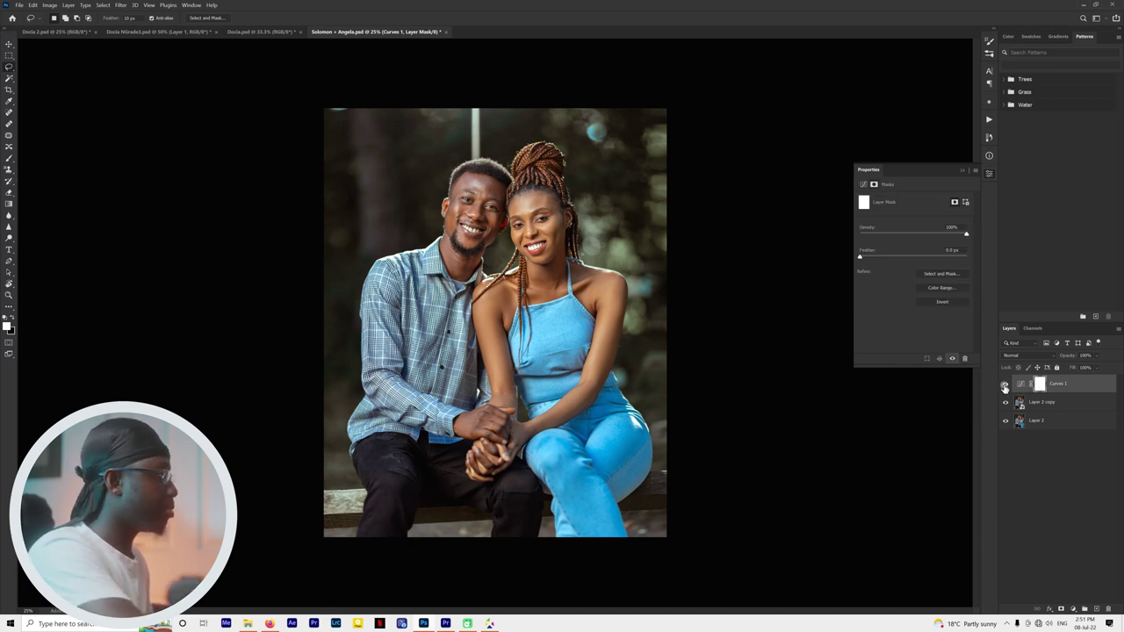
{"action": "key", "text": "b"}
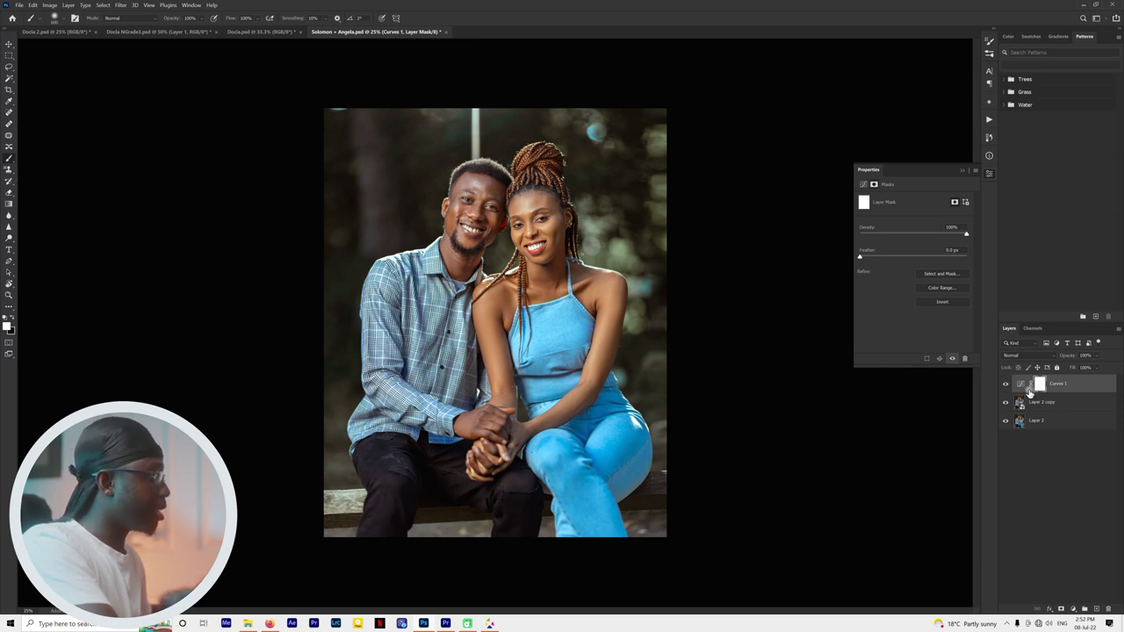
Invert Curves 1's mask, paint the brightening back onto the woman, then duplicate the Curves layer.
{"action": "key", "text": "ctrl+i"}
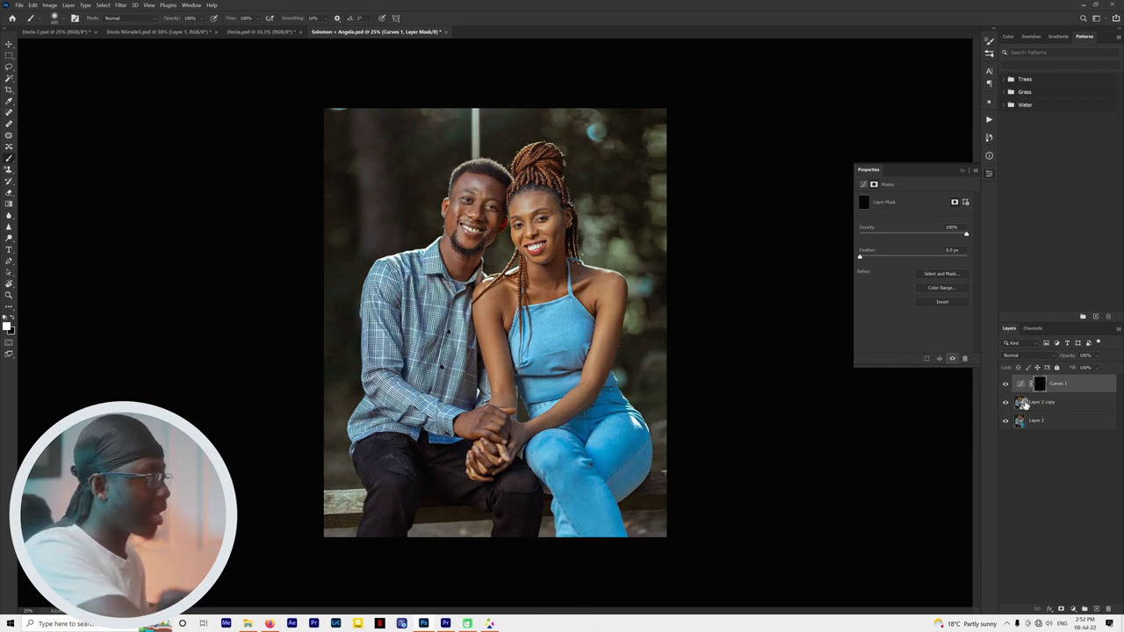
{"action": "key", "text": "bracketright"}
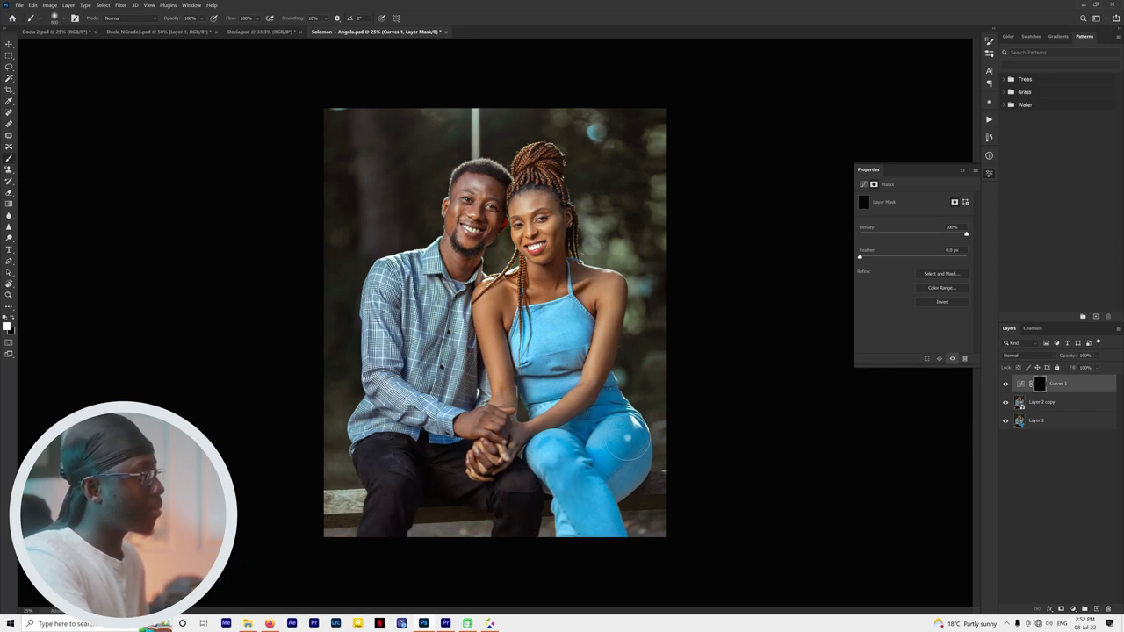
{"action": "mouse_move", "coordinate": [542, 180]}
{"action": "left_mouse_down"}
{"action": "mouse_move", "coordinate": [542, 167]}
{"action": "mouse_move", "coordinate": [492, 259]}
{"action": "mouse_move", "coordinate": [469, 245]}
{"action": "left_mouse_up"}
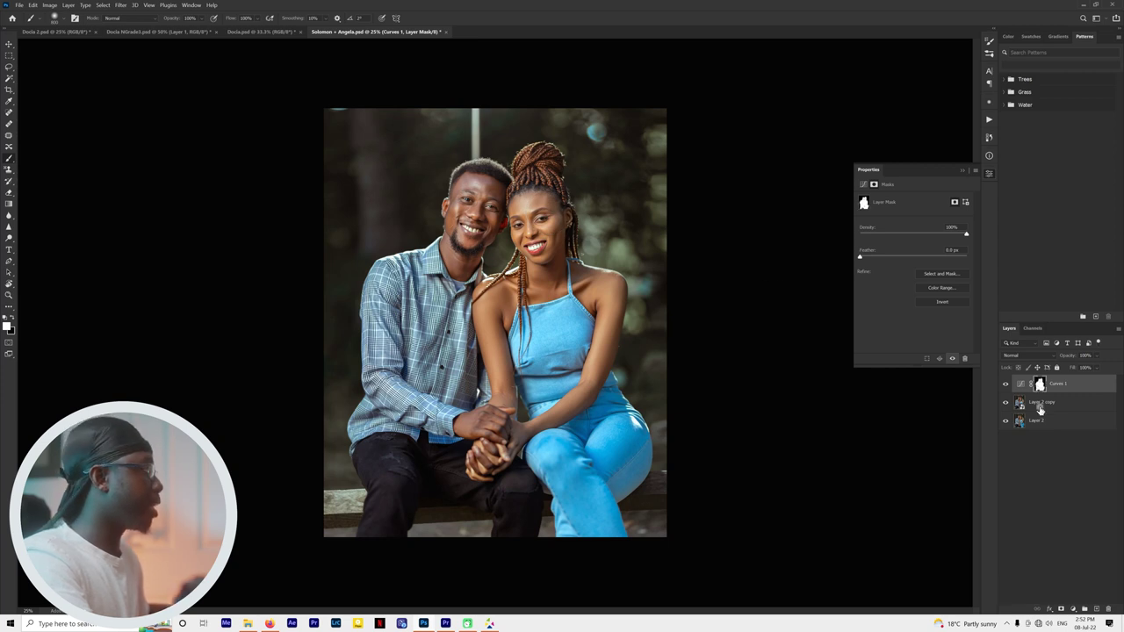
{"action": "left_click", "coordinate": [1006, 384]}
{"action": "left_click", "coordinate": [1005, 384]}
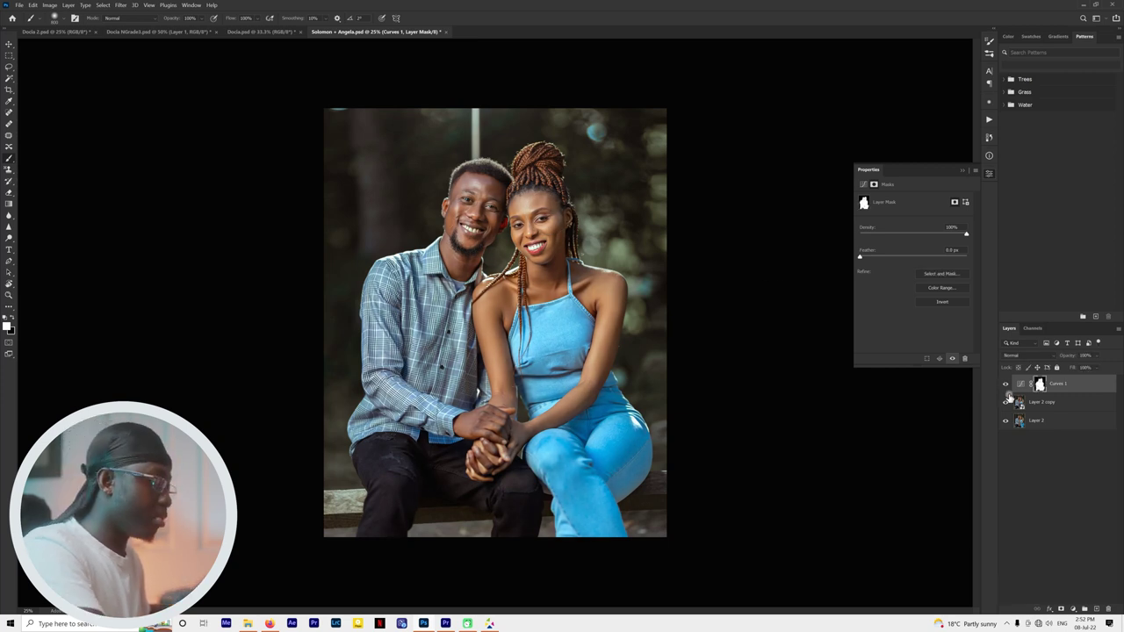
{"action": "key", "text": "ctrl+j"}
{"action": "left_click", "coordinate": [1017, 381]}
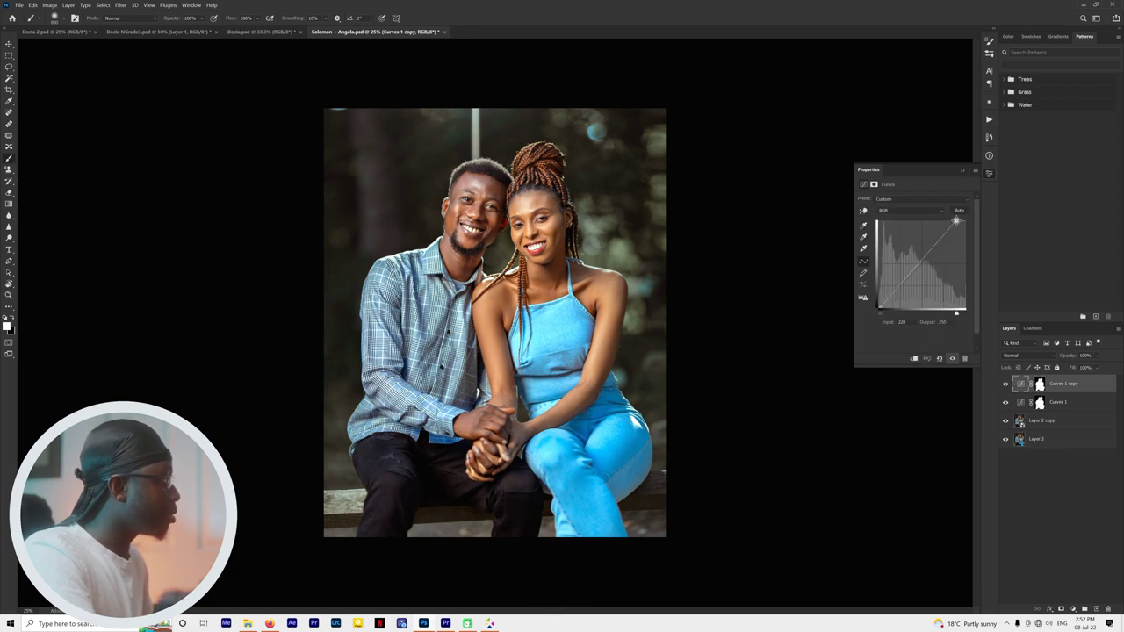
Push the copy's white point fully right, lower its brightest output, and invert its mask.
{"action": "left_click_drag", "start_coordinate": [956, 221], "coordinate": [967, 221]}
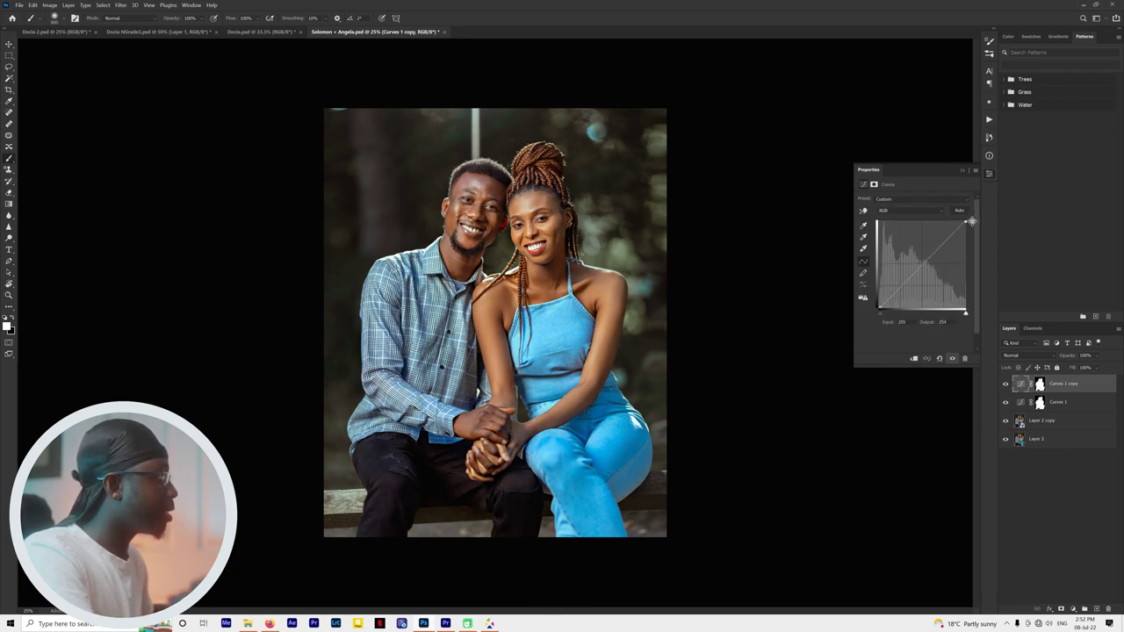
{"action": "left_click_drag", "start_coordinate": [970, 224], "coordinate": [970, 228]}
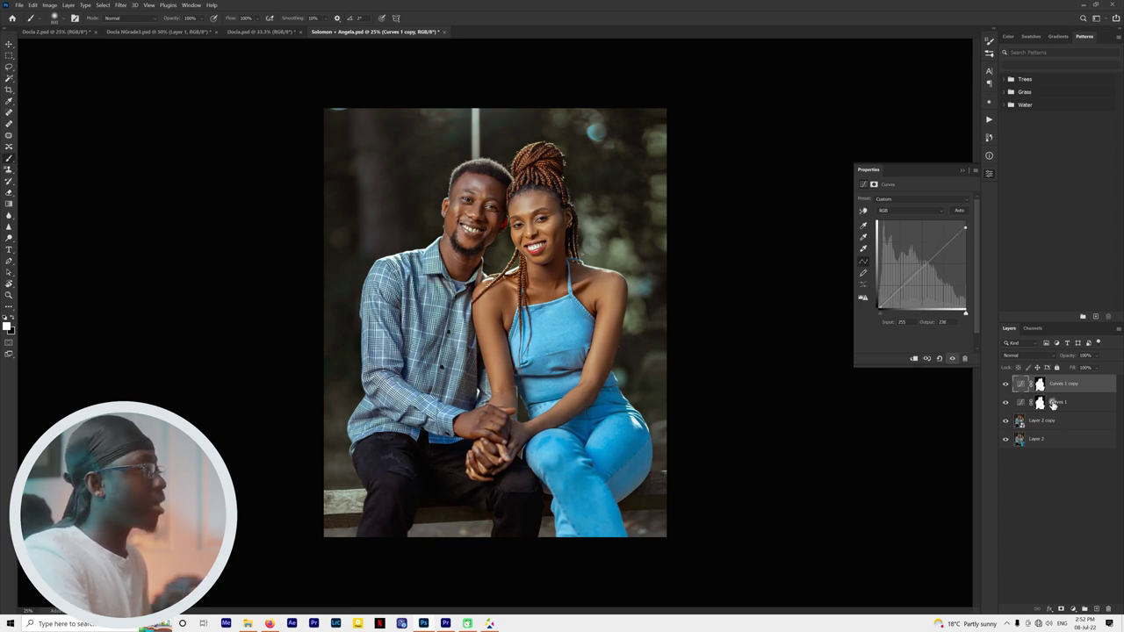
{"action": "left_click", "coordinate": [1047, 388]}
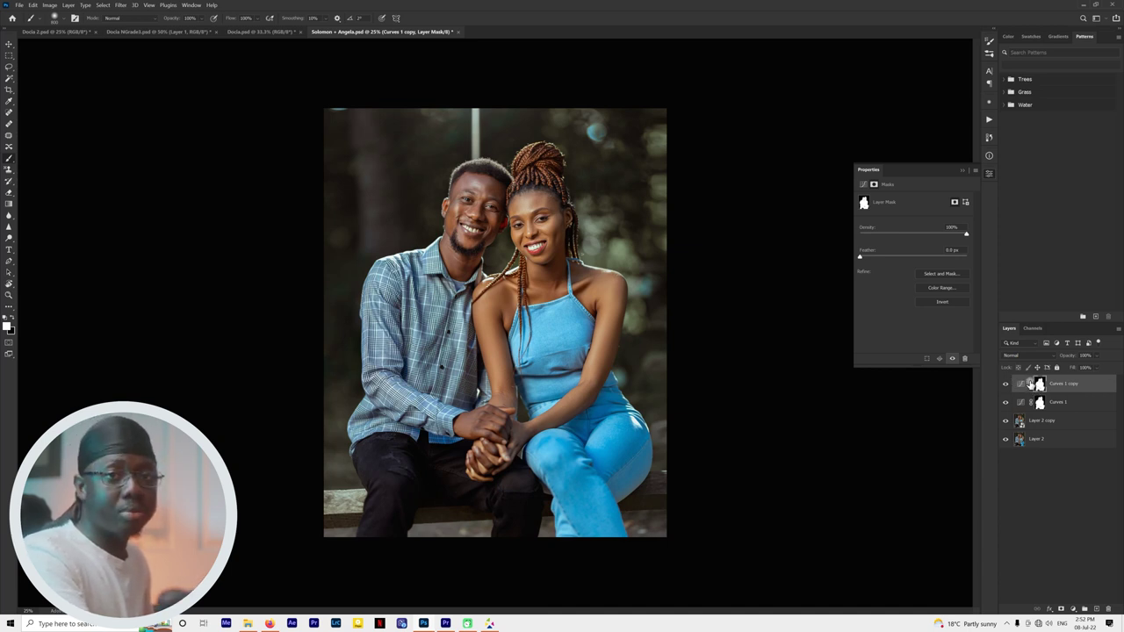
{"action": "left_click", "coordinate": [1073, 609]}
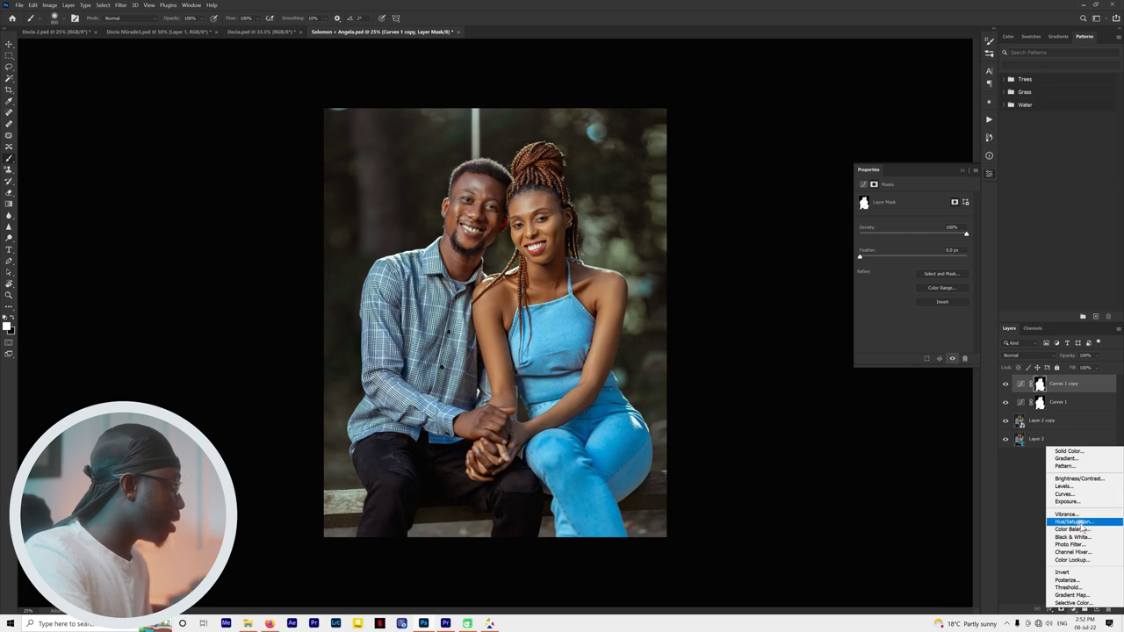
{"action": "left_click", "coordinate": [1053, 390]}
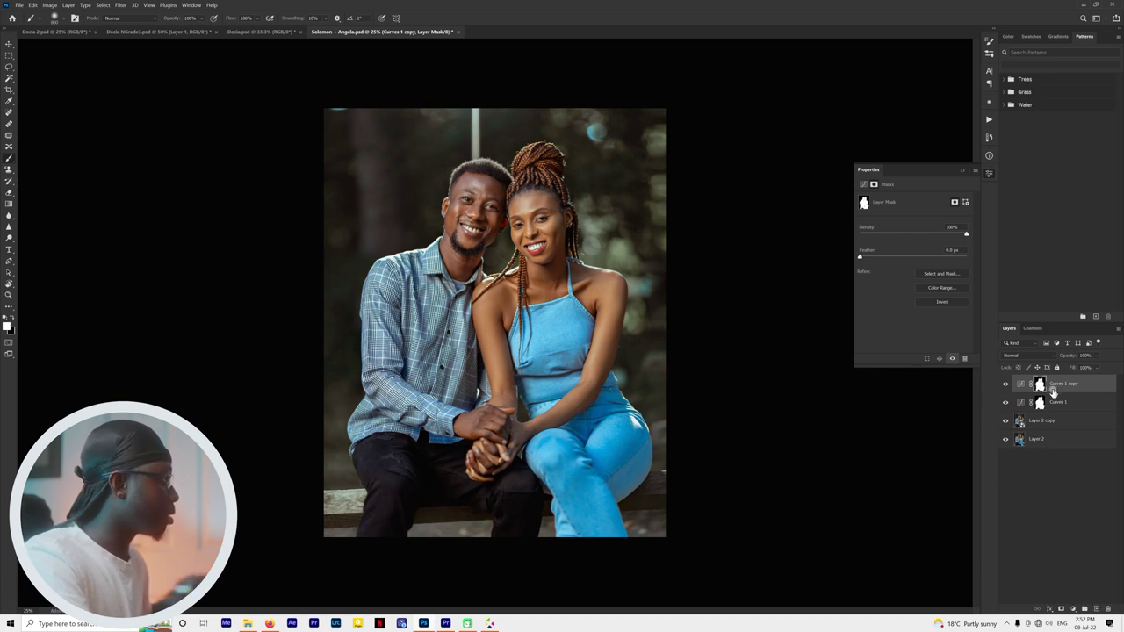
{"action": "key", "text": "ctrl+i"}
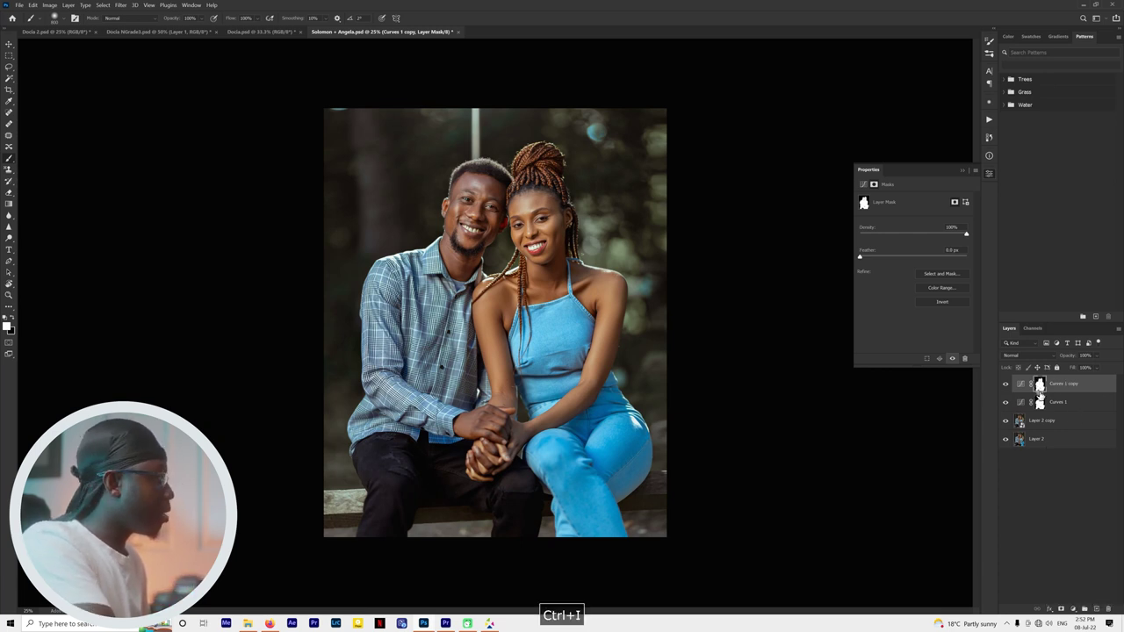
Group and delete both Curves layers, undo back to a single Curves 1, then switch to Docia.psd.
{"action": "left_click", "coordinate": [1053, 403], "text": "shift"}
{"action": "key", "text": "ctrl+g"}
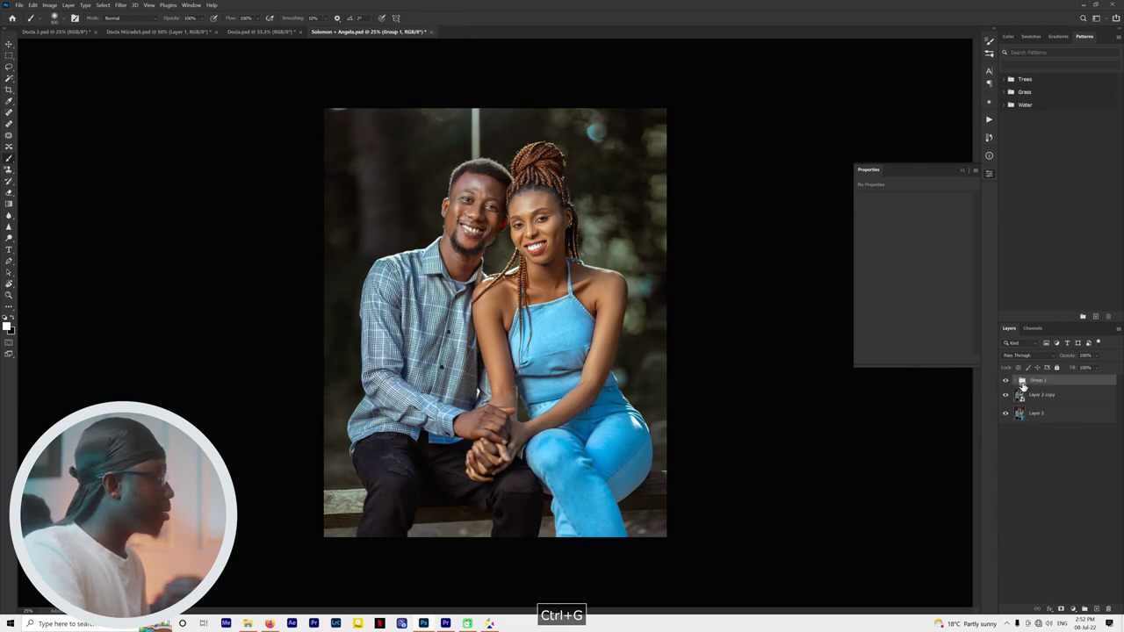
{"action": "left_click", "coordinate": [1006, 380]}
{"action": "left_click", "coordinate": [1006, 380]}
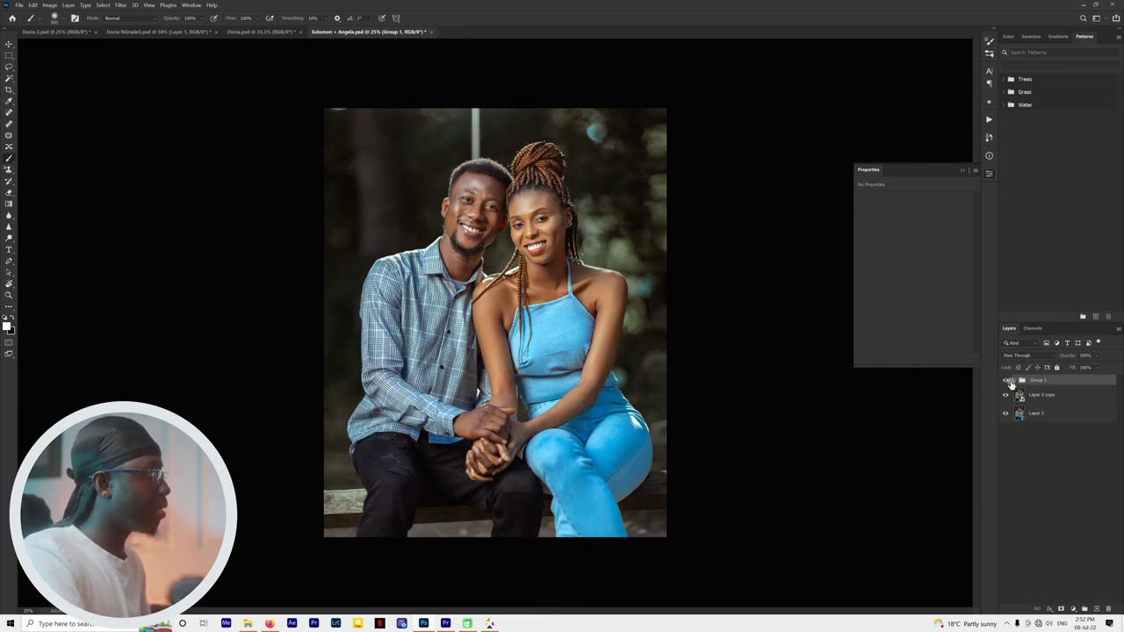
{"action": "key", "text": "Delete"}
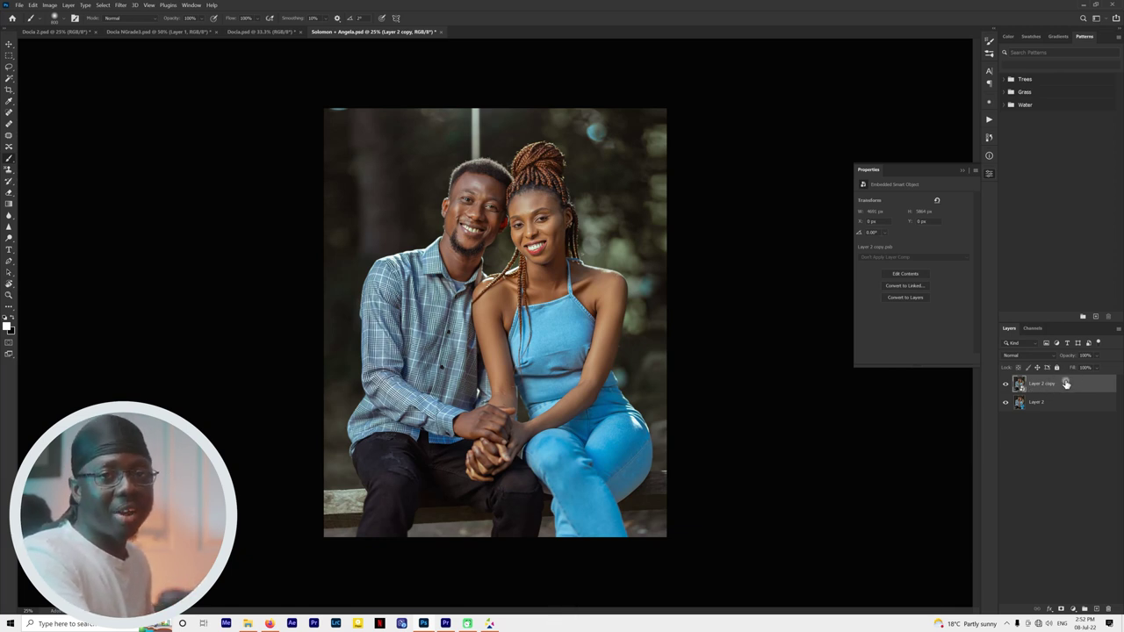
{"action": "key", "text": "ctrl+z"}
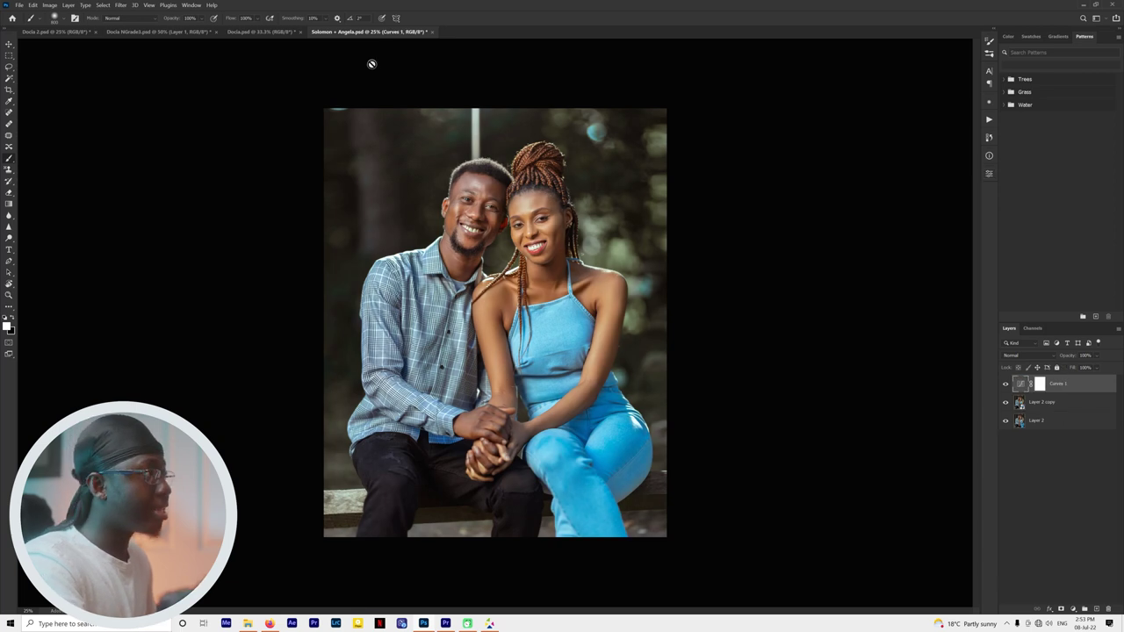
{"action": "key", "text": "v"}
{"action": "left_click", "coordinate": [259, 33]}
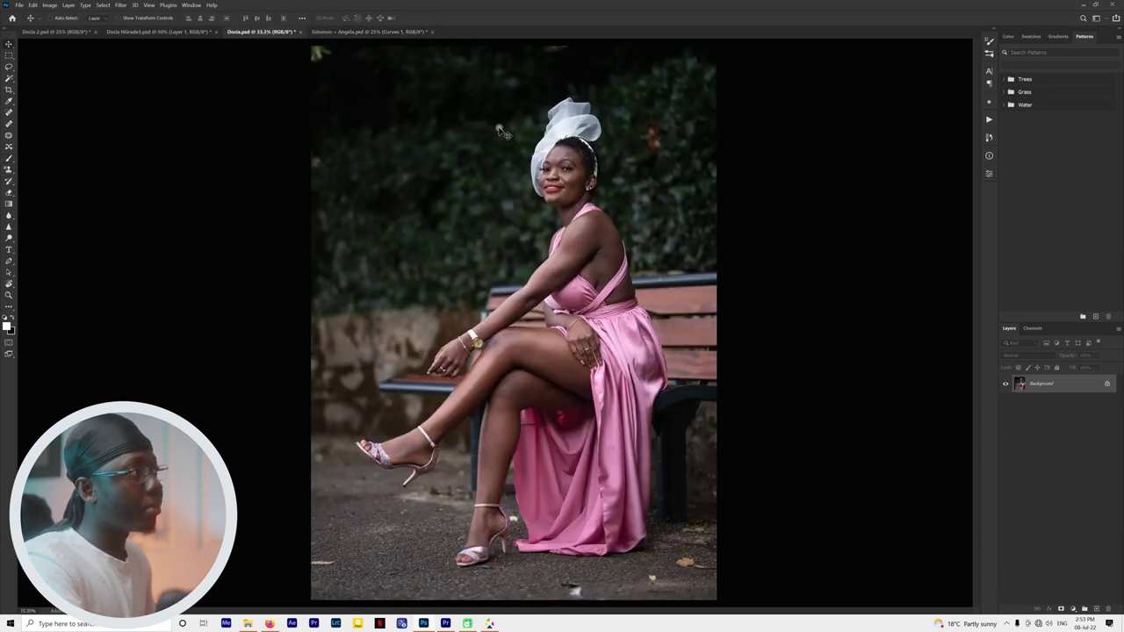
Unlock Docia.psd's Background into Layer 0 and add a Levels adjustment layer.
{"action": "key", "text": "Left"}
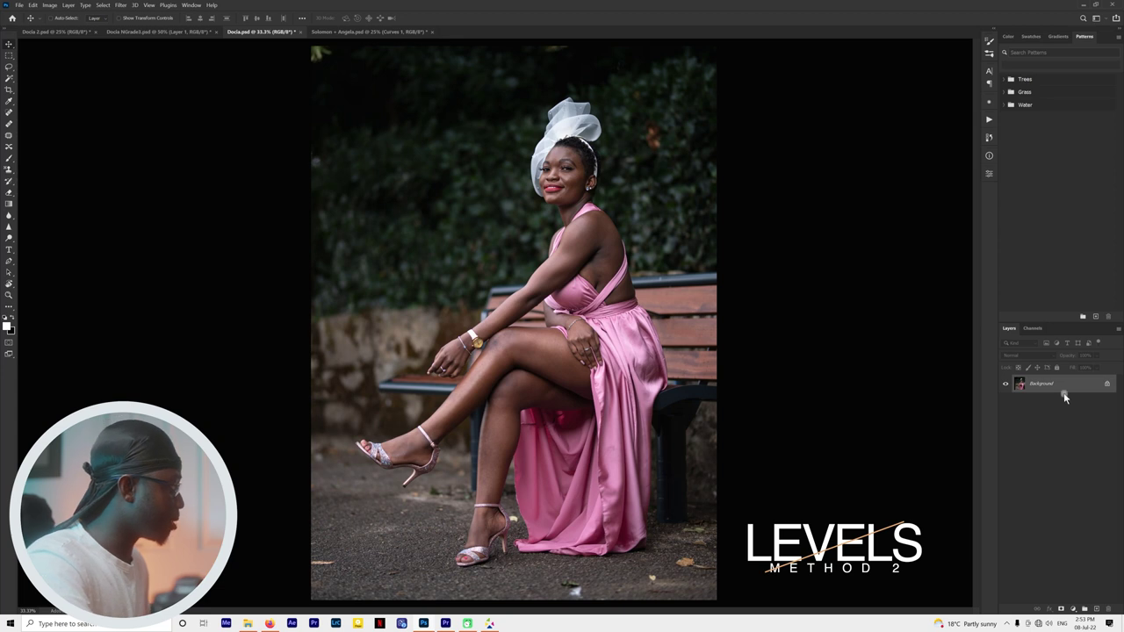
{"action": "left_click", "coordinate": [1107, 383]}
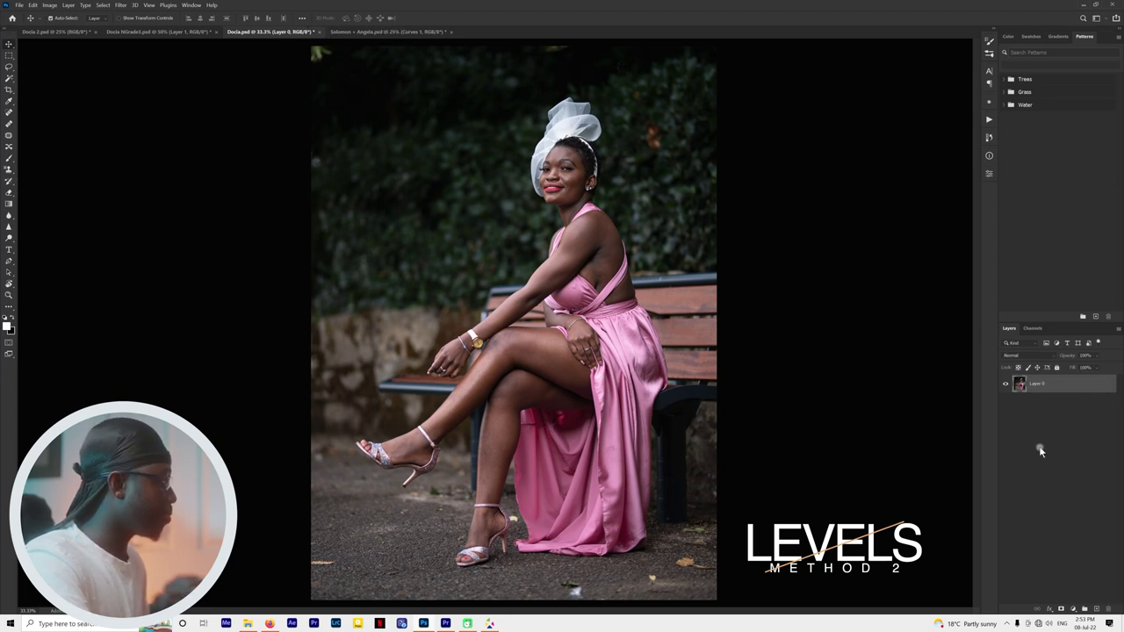
{"action": "left_click", "coordinate": [1073, 609]}
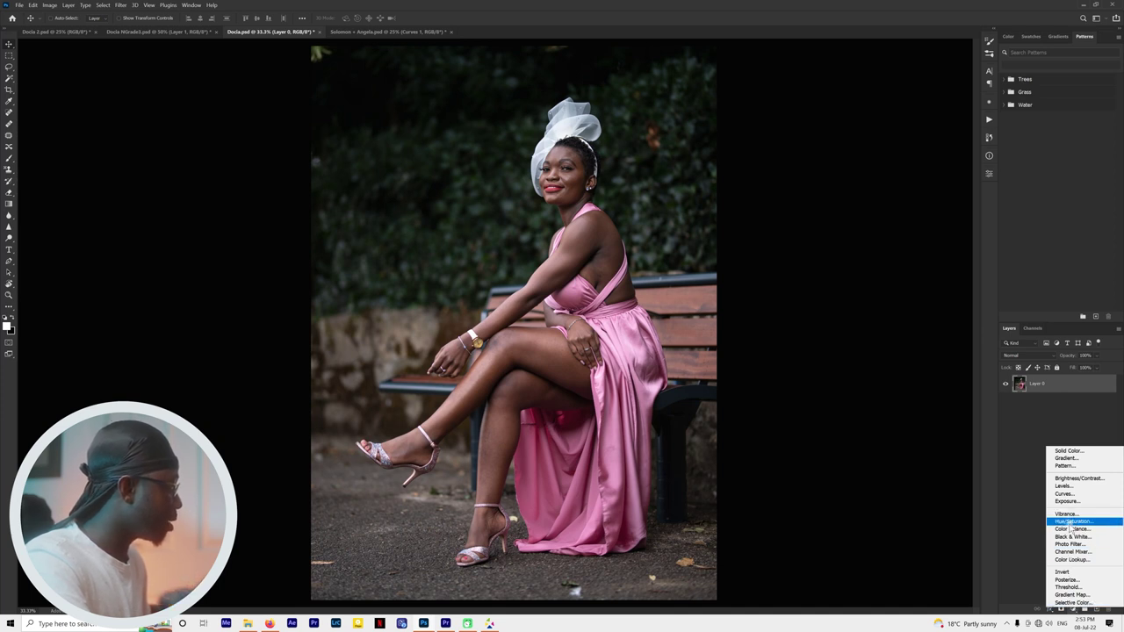
{"action": "left_click", "coordinate": [1071, 494]}
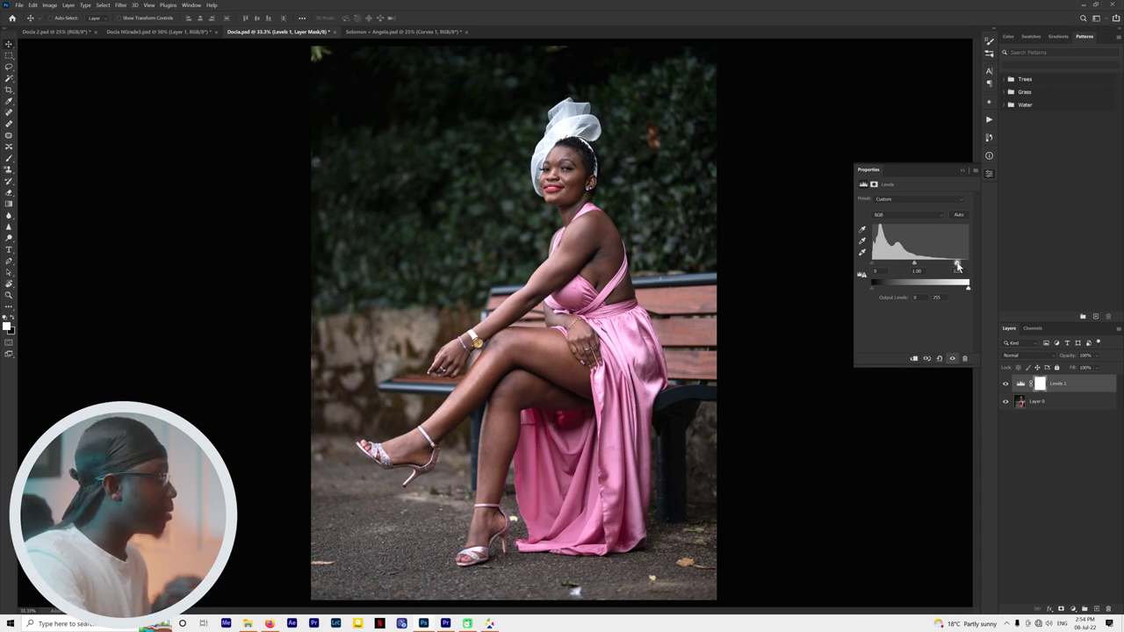
Alt-drag the Levels white and black input points inward for contrast, then hide Levels to compare.
{"action": "left_click", "coordinate": [957, 264], "text": "alt"}
{"action": "mouse_move", "coordinate": [957, 264]}
{"action": "left_mouse_down"}
{"action": "mouse_move", "coordinate": [969, 270]}
{"action": "mouse_move", "coordinate": [958, 266]}
{"action": "left_mouse_up"}
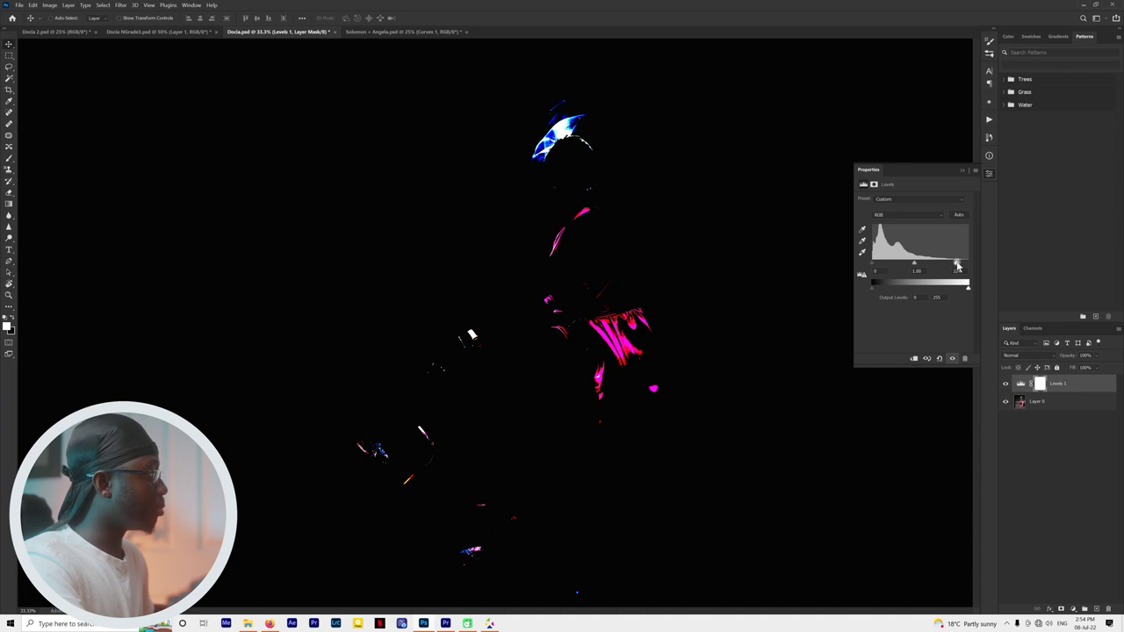
{"action": "left_click_drag", "start_coordinate": [958, 266], "coordinate": [954, 266]}
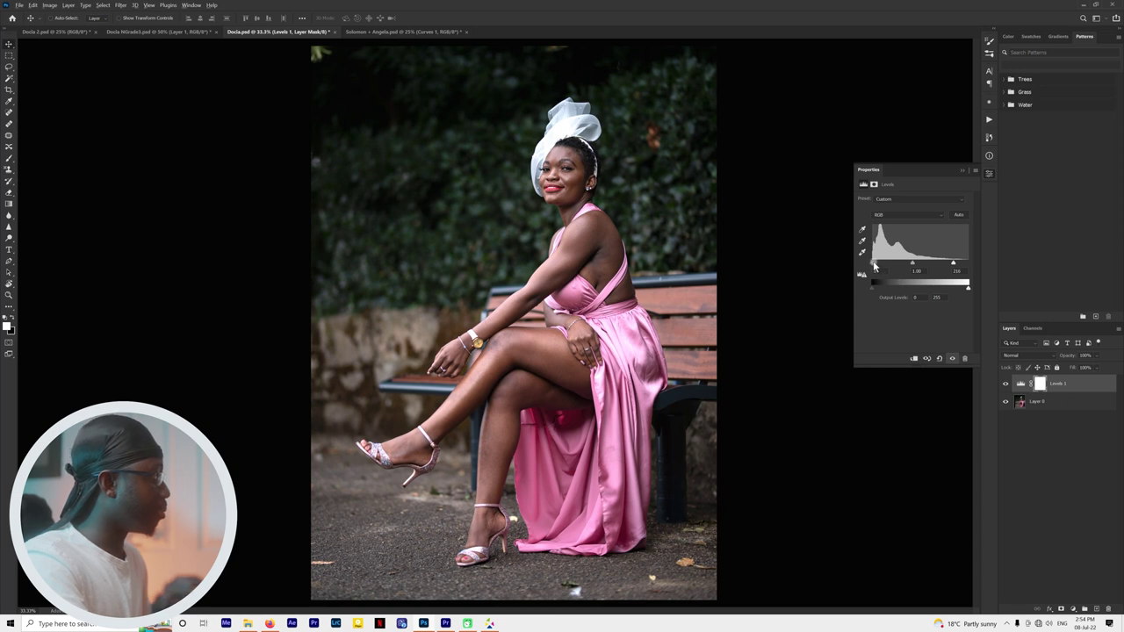
{"action": "left_click_drag", "start_coordinate": [874, 266], "coordinate": [875, 293]}
{"action": "left_click", "coordinate": [1005, 384]}
Compare Levels on and off, then select the woman from Layer 0 with Select > Subject.
{"action": "left_click", "coordinate": [1005, 384]}
{"action": "left_click", "coordinate": [1006, 384]}
{"action": "left_click", "coordinate": [1005, 384]}
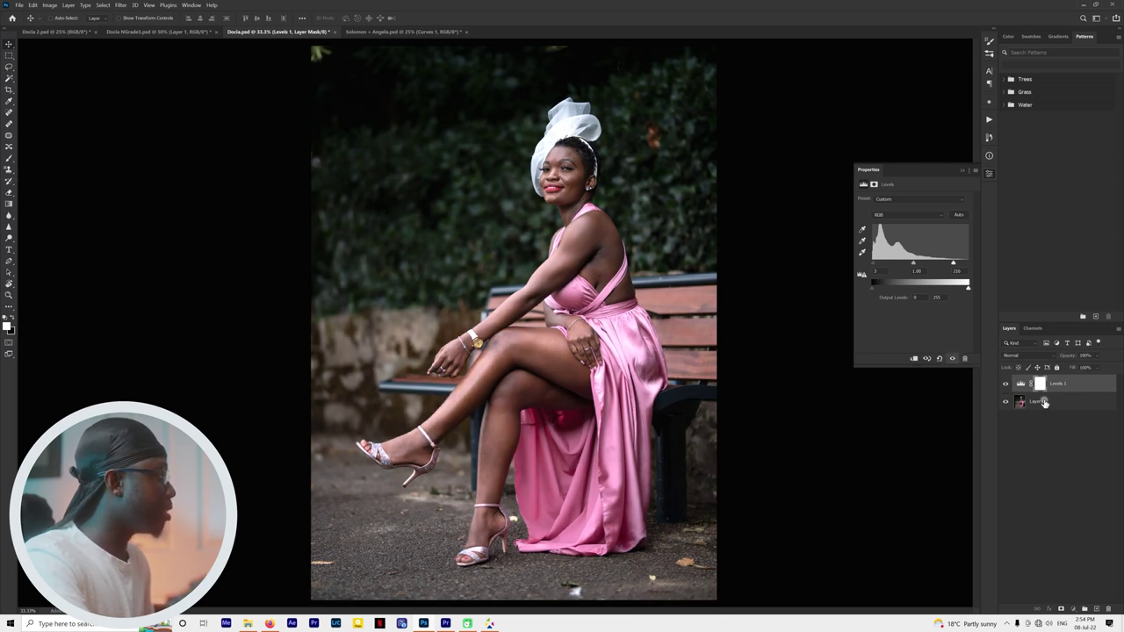
{"action": "left_click", "coordinate": [1043, 402]}
{"action": "left_click", "coordinate": [102, 5]}
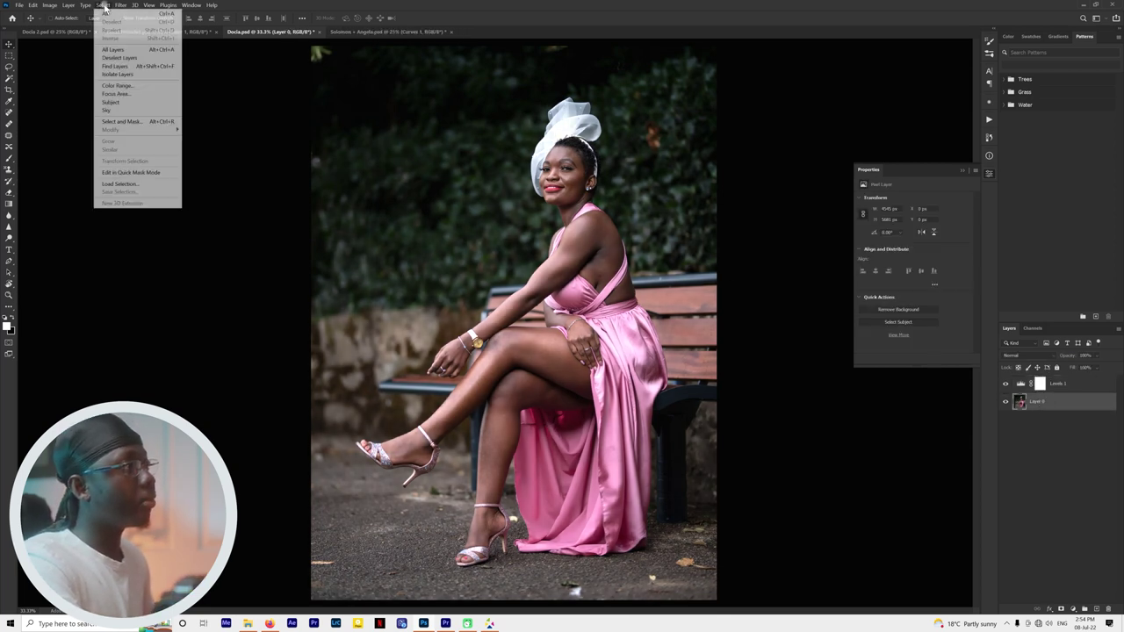
{"action": "left_click", "coordinate": [130, 103]}
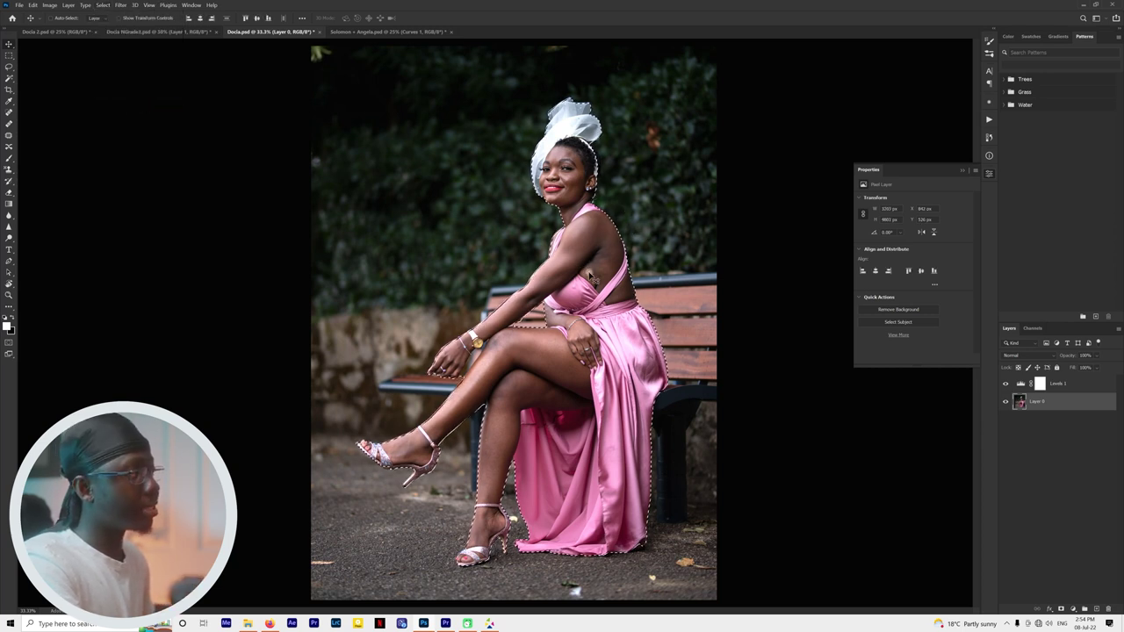
Fill the Levels 1 mask around the selection so Levels affects only the woman.
{"action": "left_click", "coordinate": [1039, 385]}
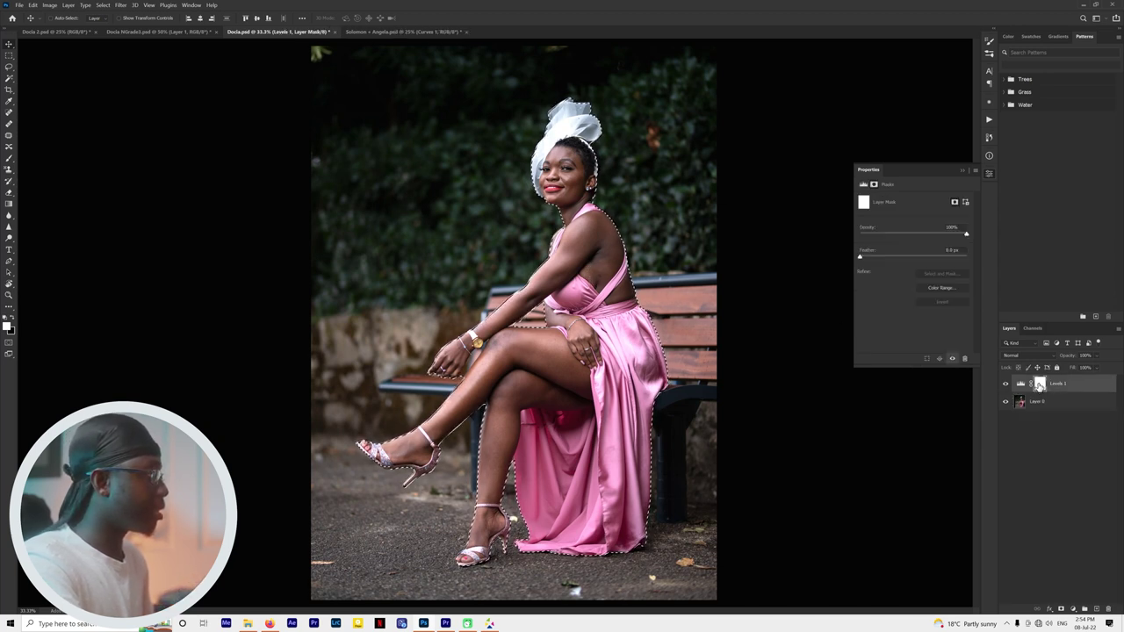
{"action": "key", "text": "Delete"}
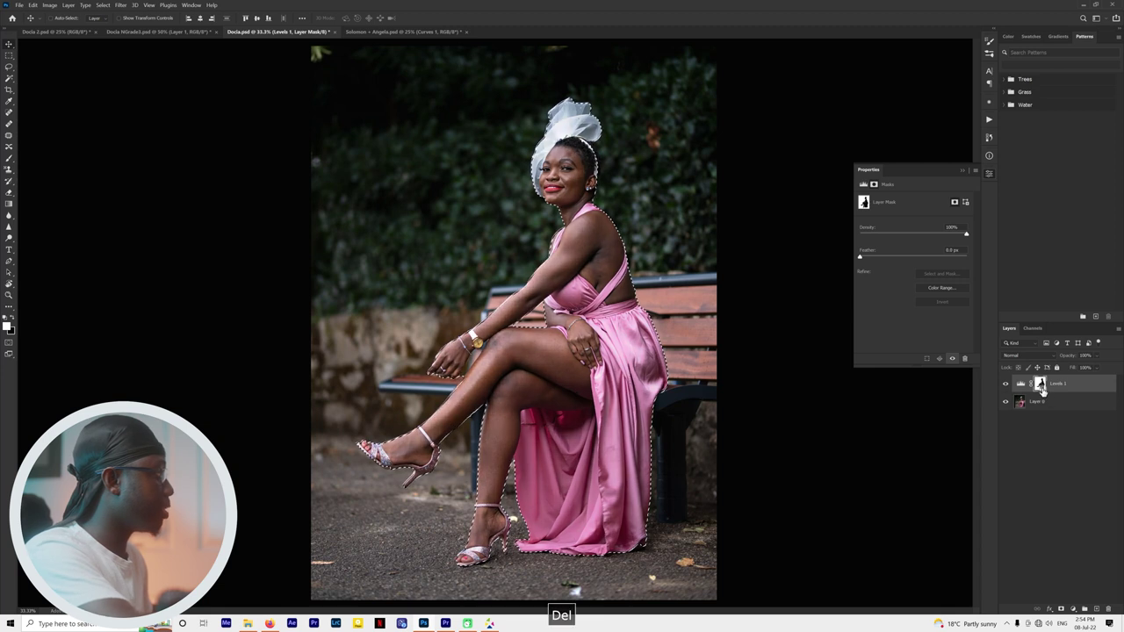
{"action": "key", "text": "ctrl+z"}
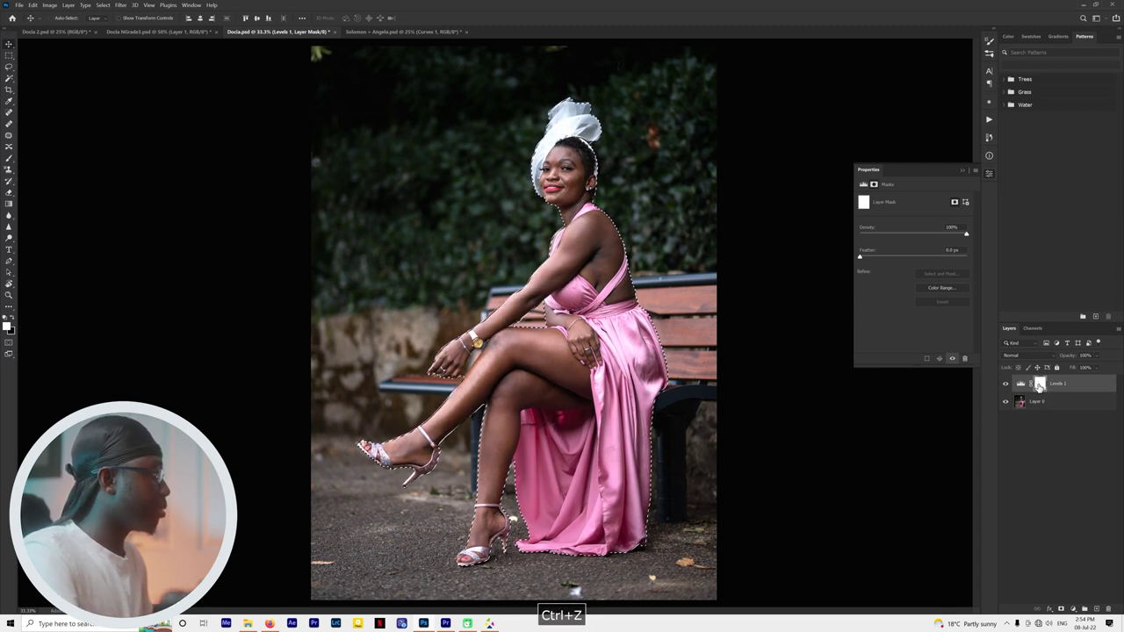
{"action": "key", "text": "Delete"}
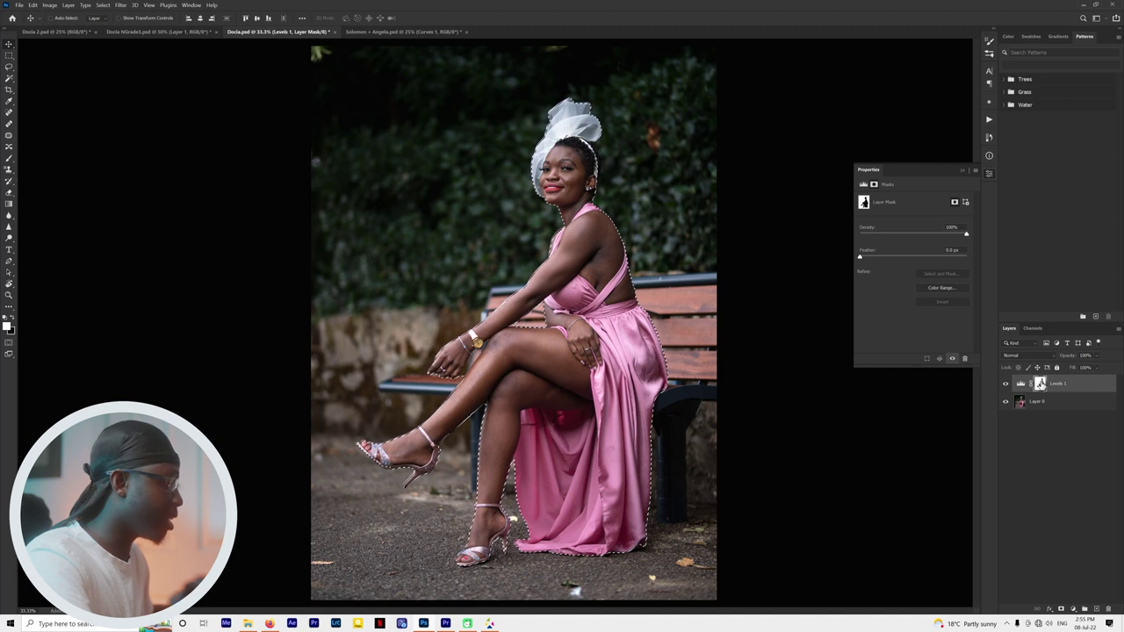
Invert the Levels 1 mask and drop the selection so the darkening falls on the background.
{"action": "key", "text": "ctrl+i"}
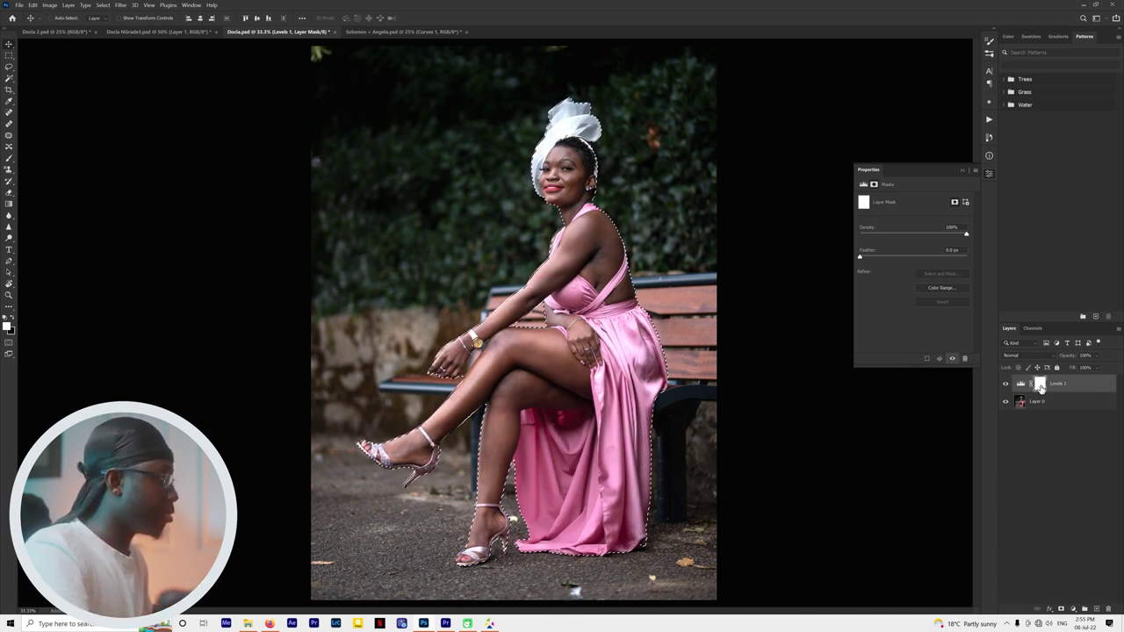
{"action": "key", "text": "ctrl+z"}
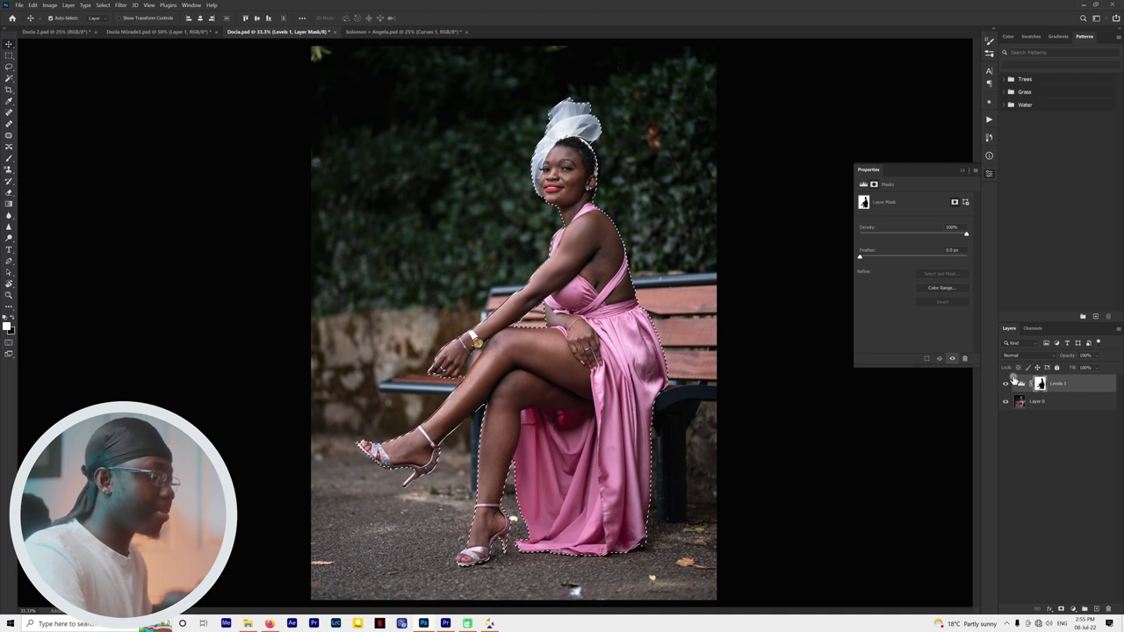
{"action": "key", "text": "ctrl+d"}
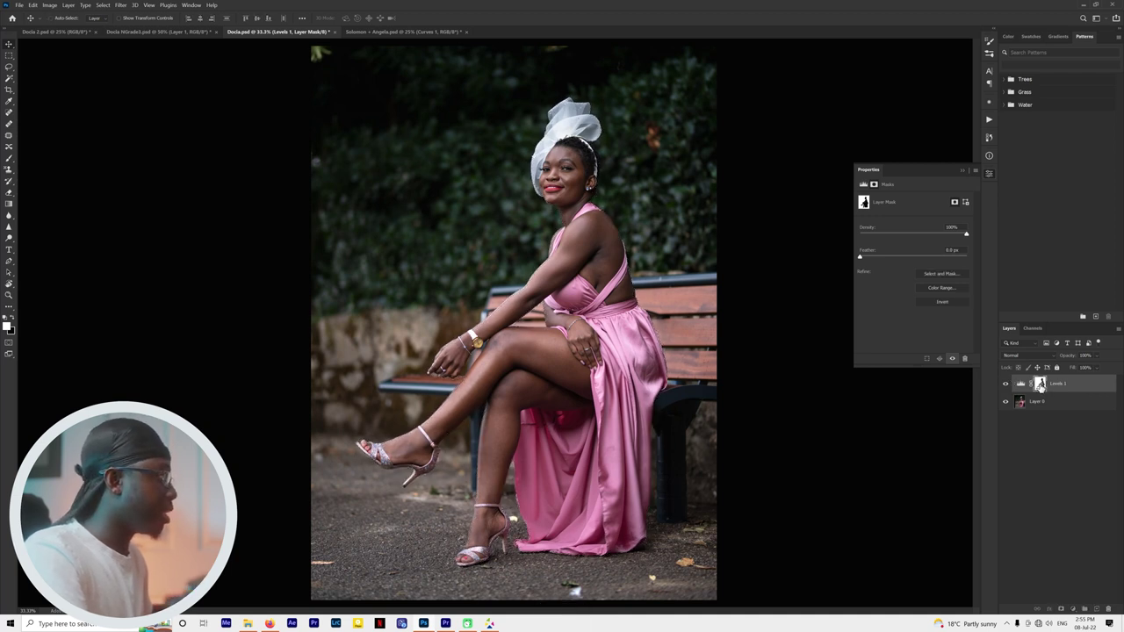
{"action": "key", "text": "ctrl+i"}
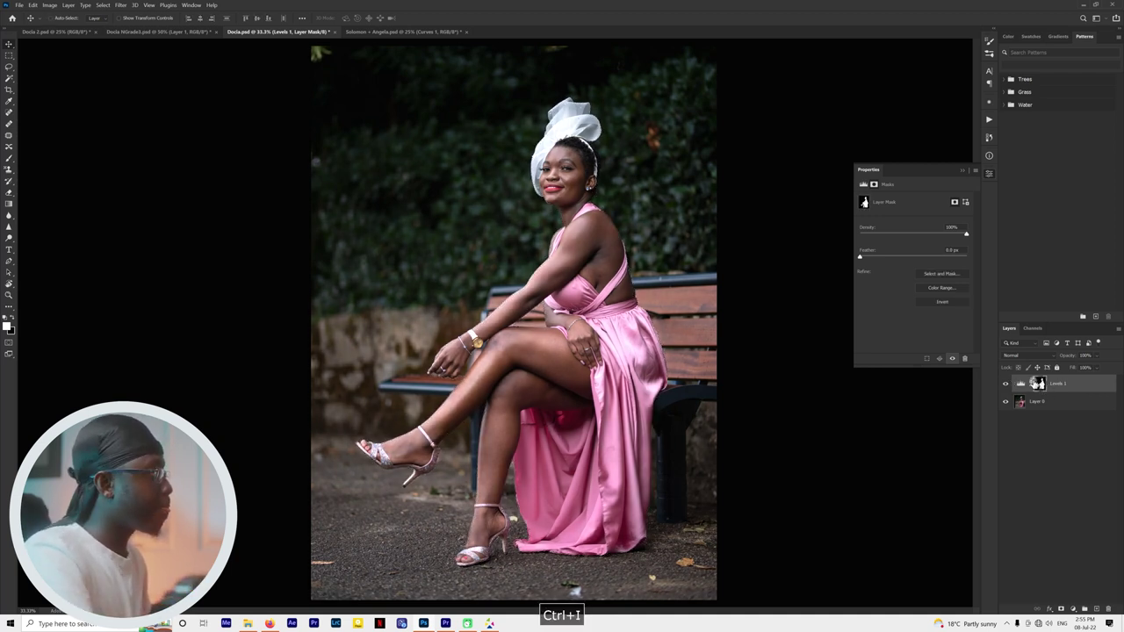
Compare Levels 1 on and off, then duplicate the Levels 1 adjustment layer.
{"action": "left_click", "coordinate": [1013, 385]}
{"action": "left_click", "coordinate": [1013, 384]}
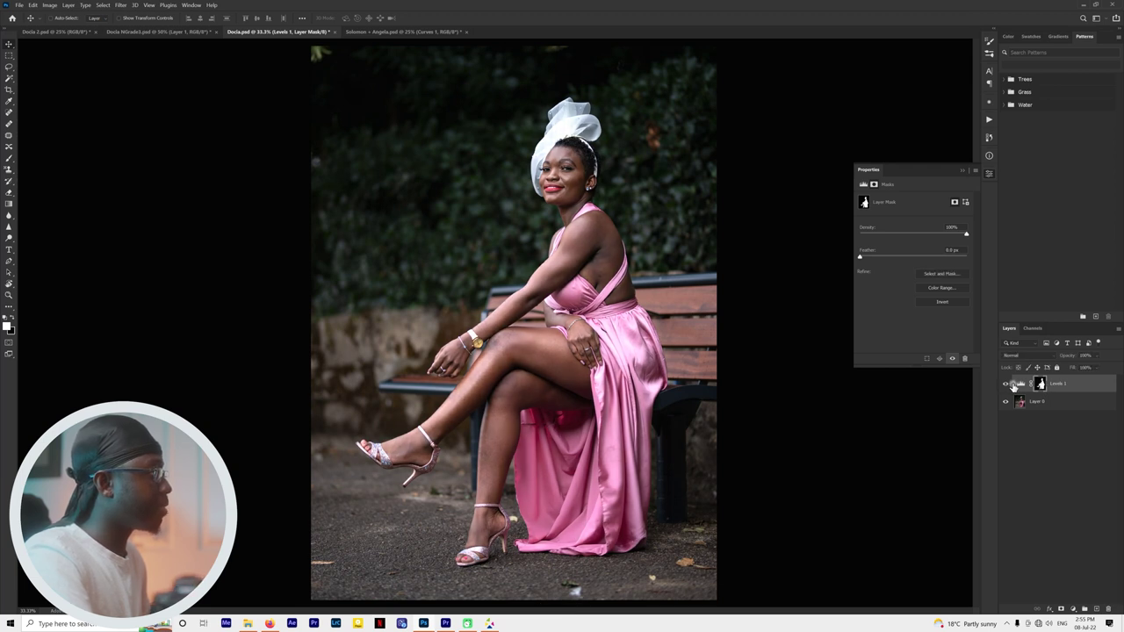
{"action": "left_click", "coordinate": [1006, 384]}
{"action": "left_click", "coordinate": [1006, 386]}
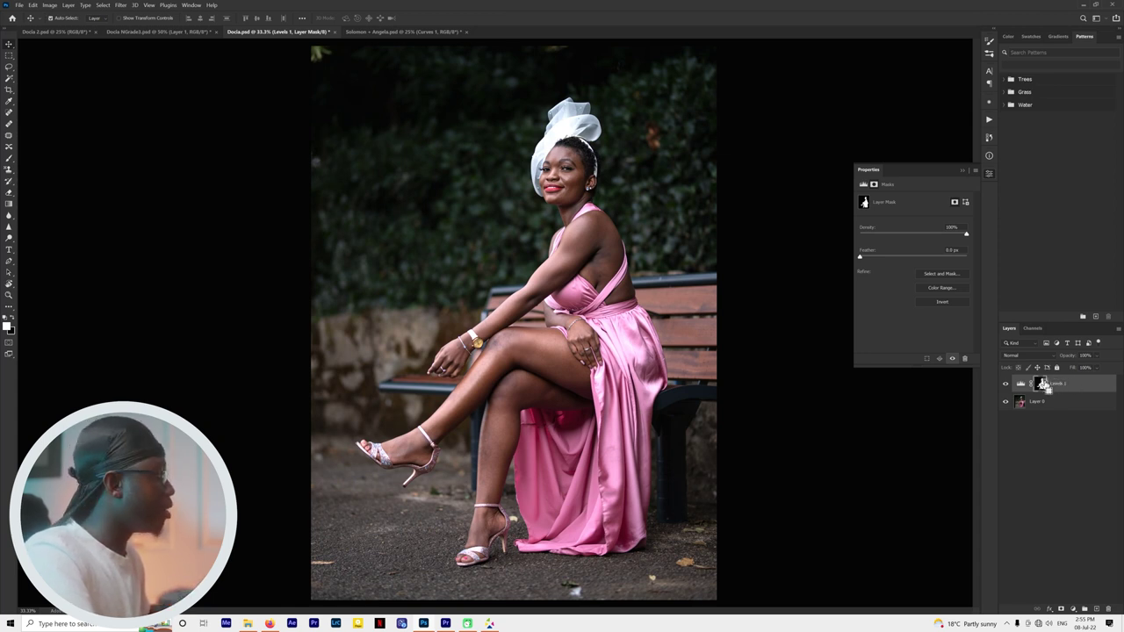
{"action": "key", "text": "ctrl+j"}
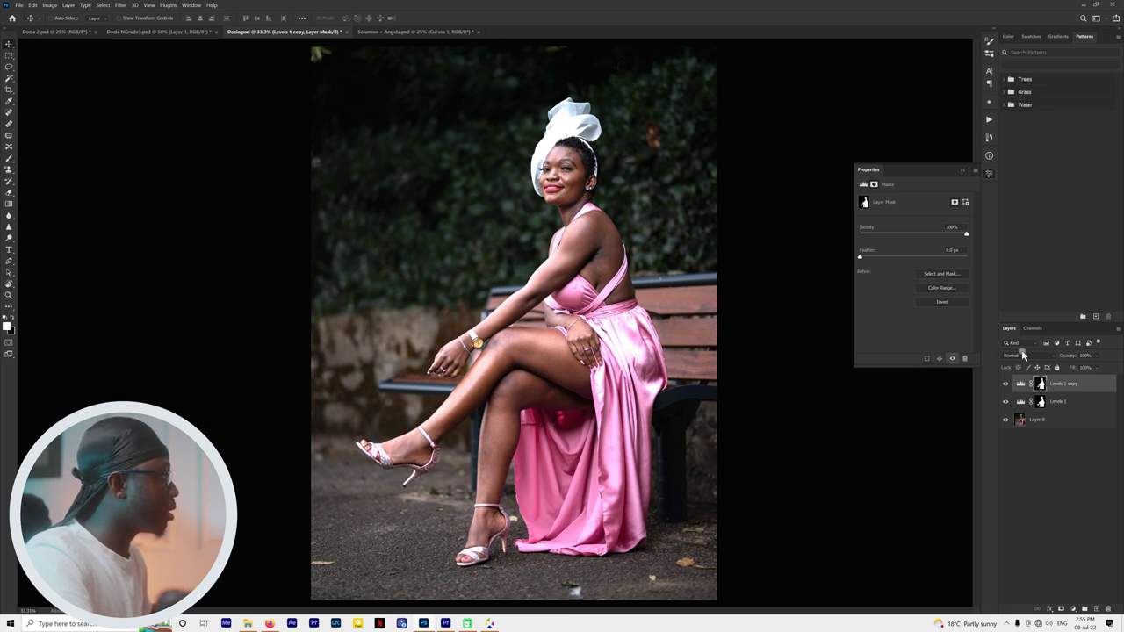
Darken Levels 1 copy further: white input at 255, midtone slider moved right.
{"action": "left_click", "coordinate": [1019, 385]}
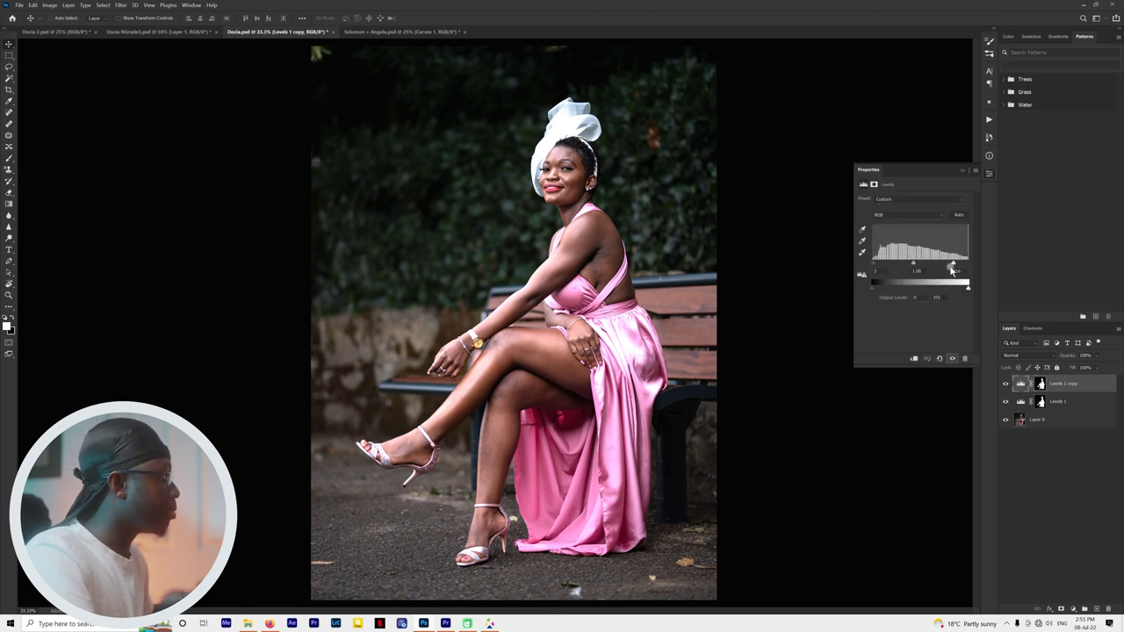
{"action": "left_click_drag", "start_coordinate": [954, 263], "coordinate": [930, 268]}
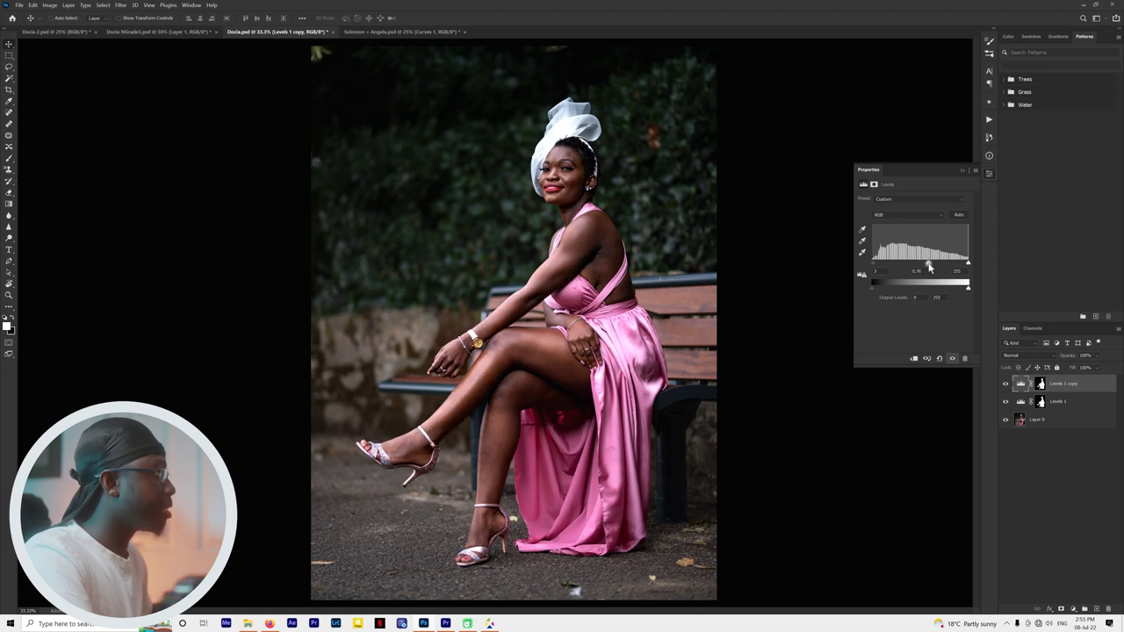
{"action": "left_click", "coordinate": [964, 171]}
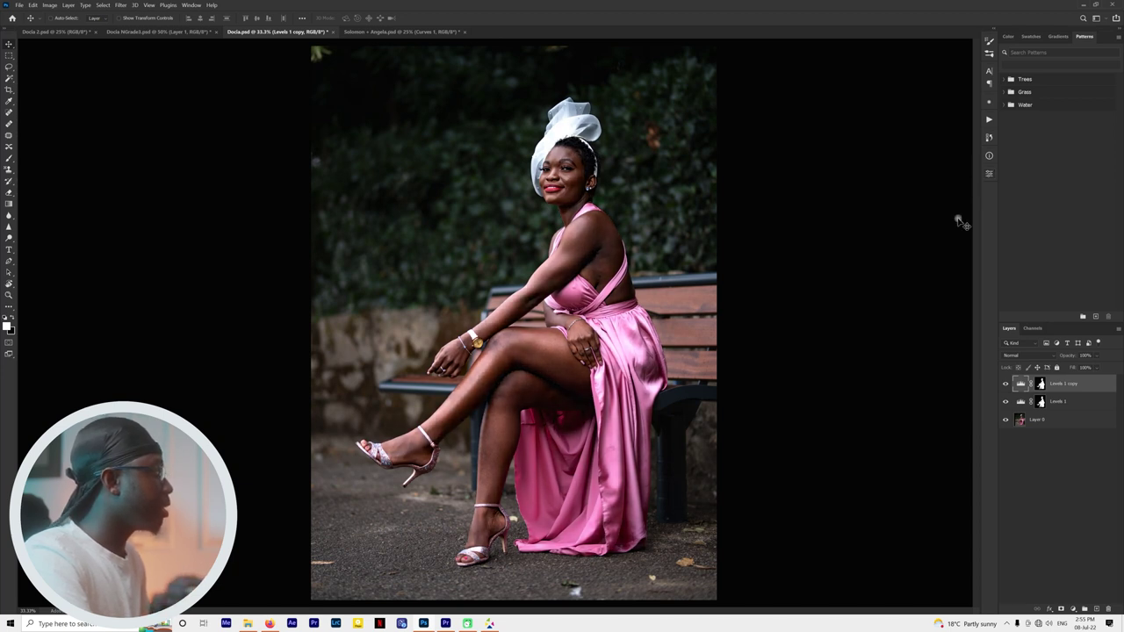
Compare Levels 1 copy on and off, invert its mask, and select both Levels layers.
{"action": "left_click", "coordinate": [1007, 384]}
{"action": "left_click", "coordinate": [1007, 383]}
{"action": "left_click", "coordinate": [1006, 384]}
{"action": "left_click", "coordinate": [1007, 384]}
{"action": "left_click_drag", "start_coordinate": [1040, 384], "coordinate": [1039, 402]}
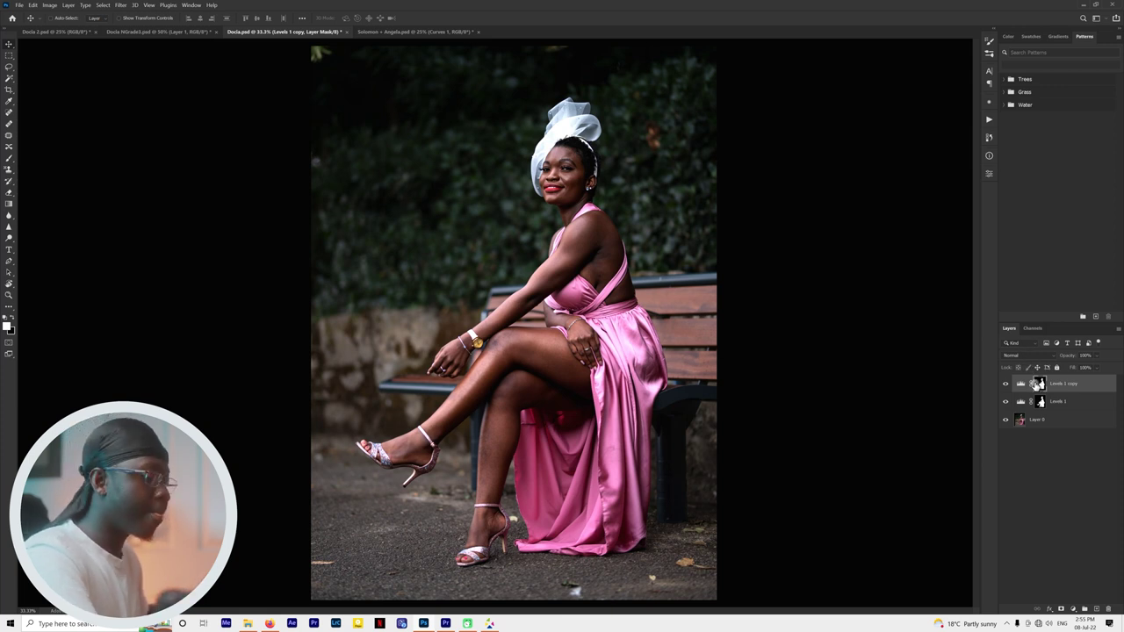
{"action": "key", "text": "ctrl+i"}
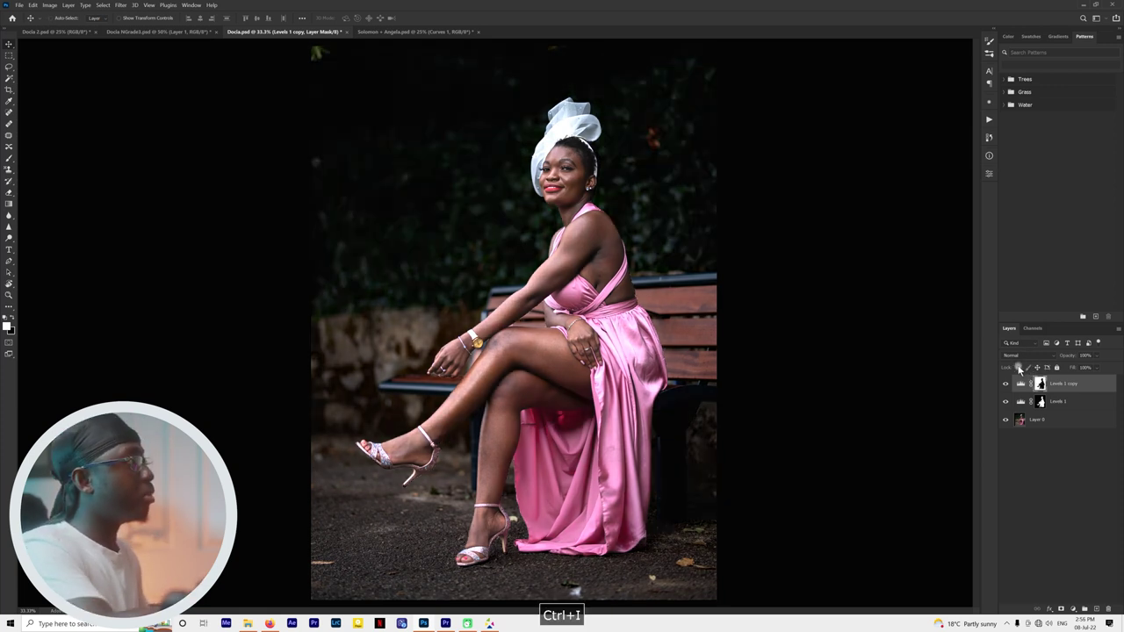
{"action": "left_click", "coordinate": [1068, 403], "text": "shift"}
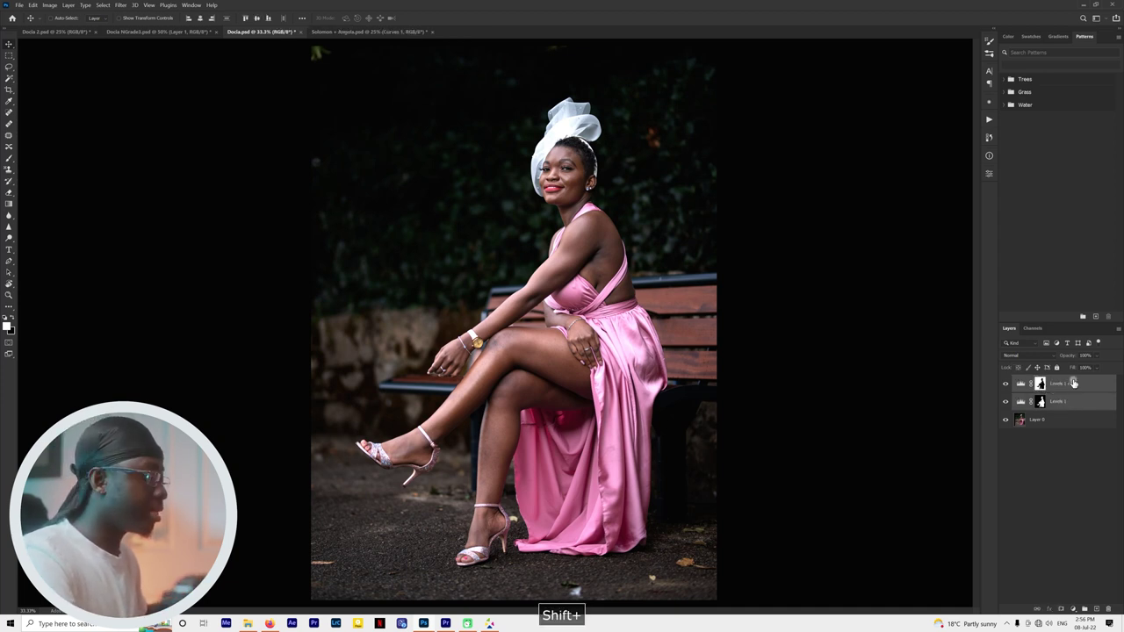
Group both Levels layers into Group 1 and compare the effect on and off.
{"action": "key", "text": "ctrl+g"}
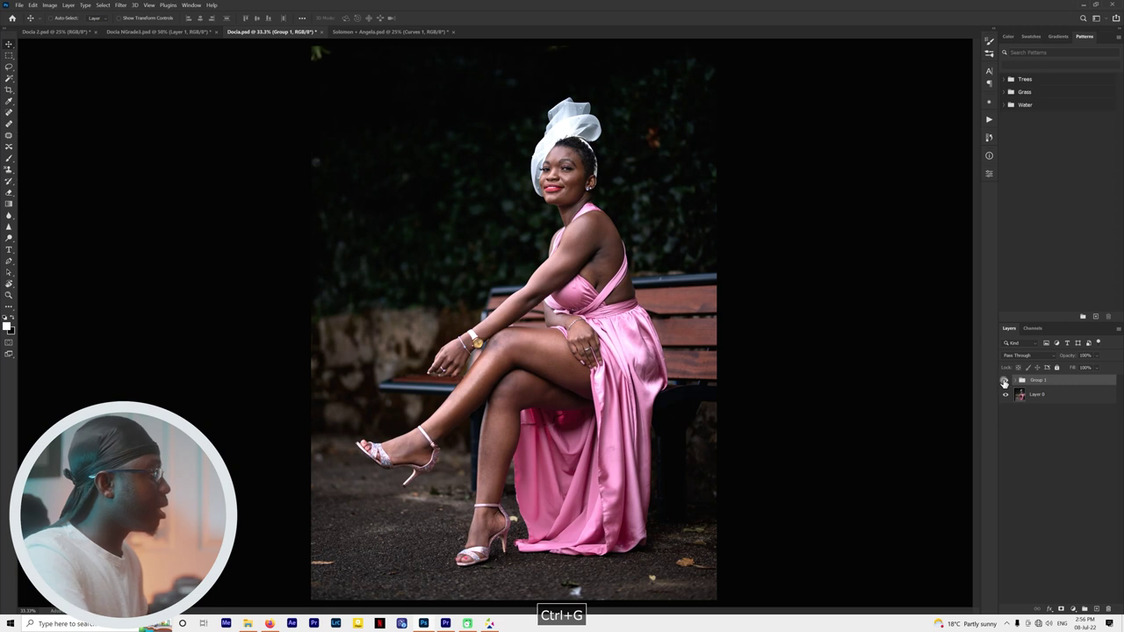
{"action": "left_click", "coordinate": [1006, 380]}
{"action": "left_click", "coordinate": [1007, 381]}
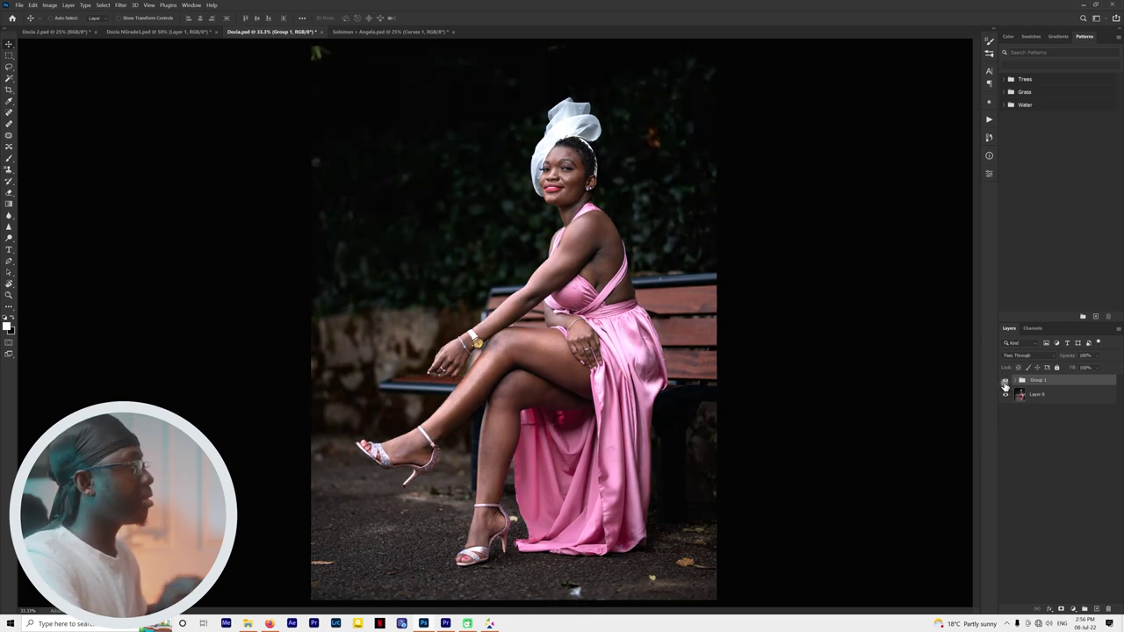
{"action": "left_click", "coordinate": [1007, 381]}
{"action": "left_click", "coordinate": [1006, 382]}
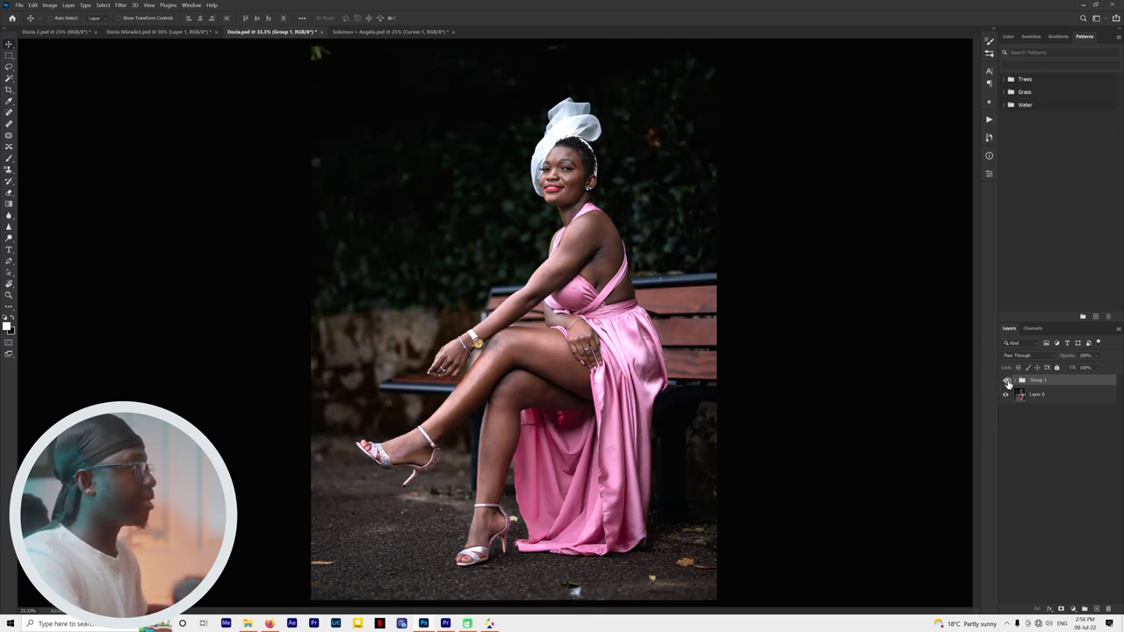
{"action": "left_click", "coordinate": [1006, 381]}
{"action": "left_click", "coordinate": [1006, 381]}
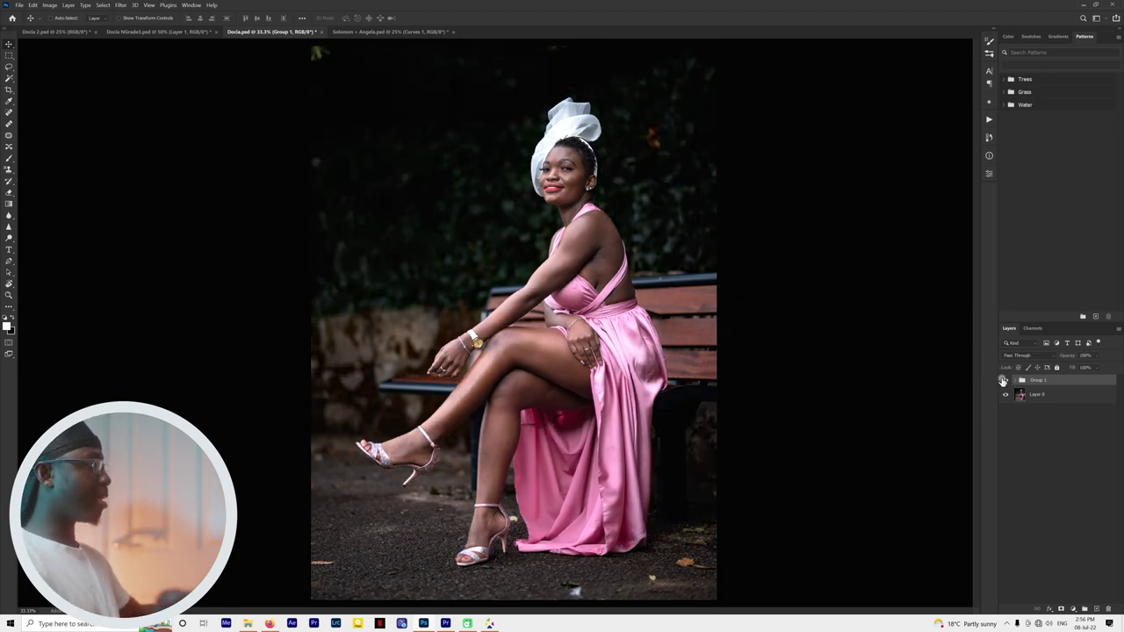
{"action": "left_click", "coordinate": [1005, 381]}
{"action": "left_click", "coordinate": [1005, 382]}
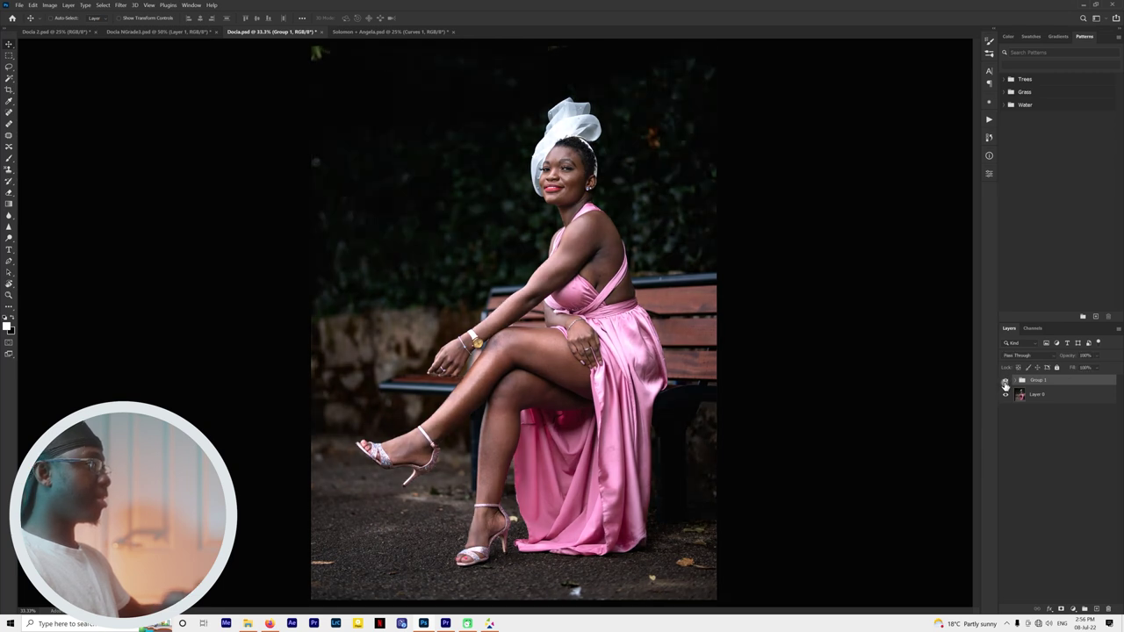
{"action": "left_click", "coordinate": [1006, 381]}
{"action": "left_click", "coordinate": [1006, 381]}
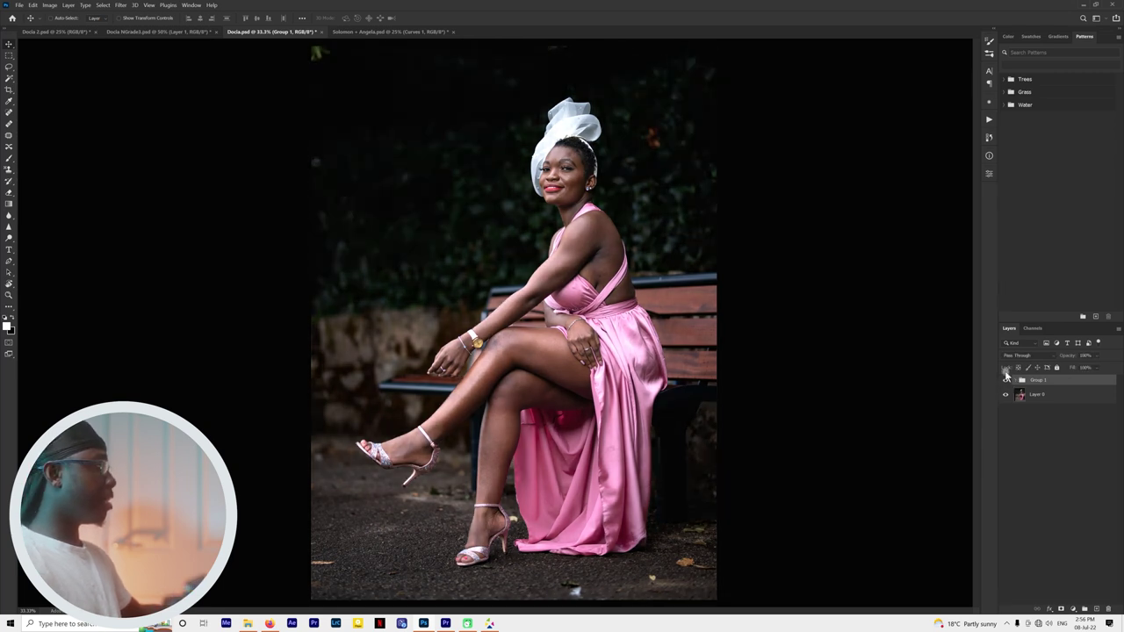
Set Group 1's opacity to 56%, compare once more, then hide the group.
{"action": "left_click", "coordinate": [1068, 356]}
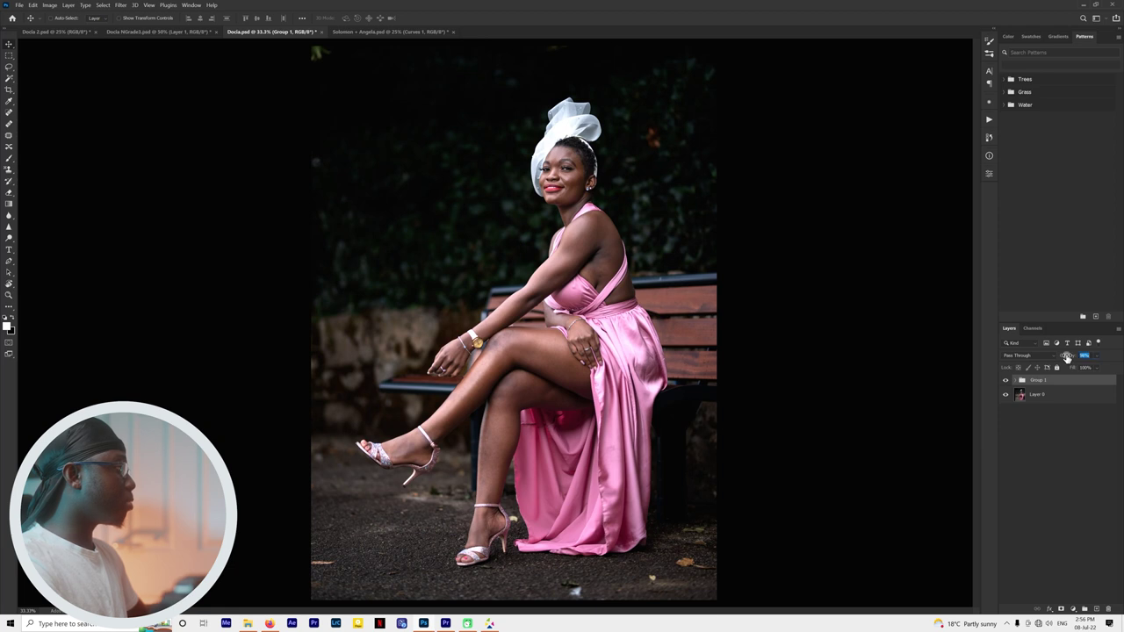
{"action": "key", "text": "Return"}
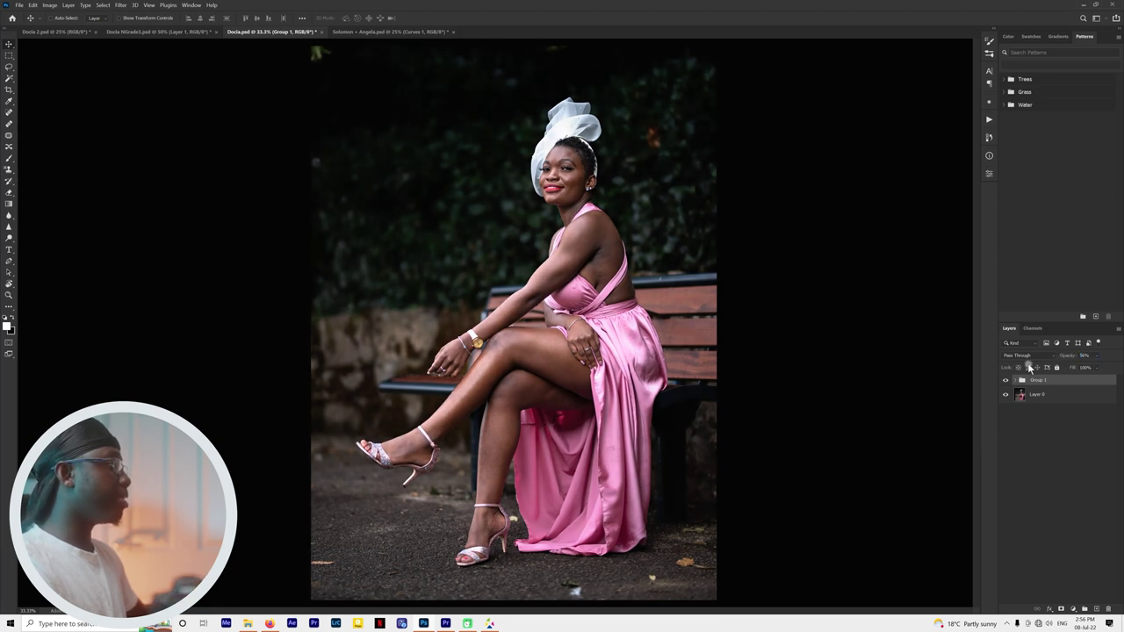
{"action": "left_click", "coordinate": [1006, 379]}
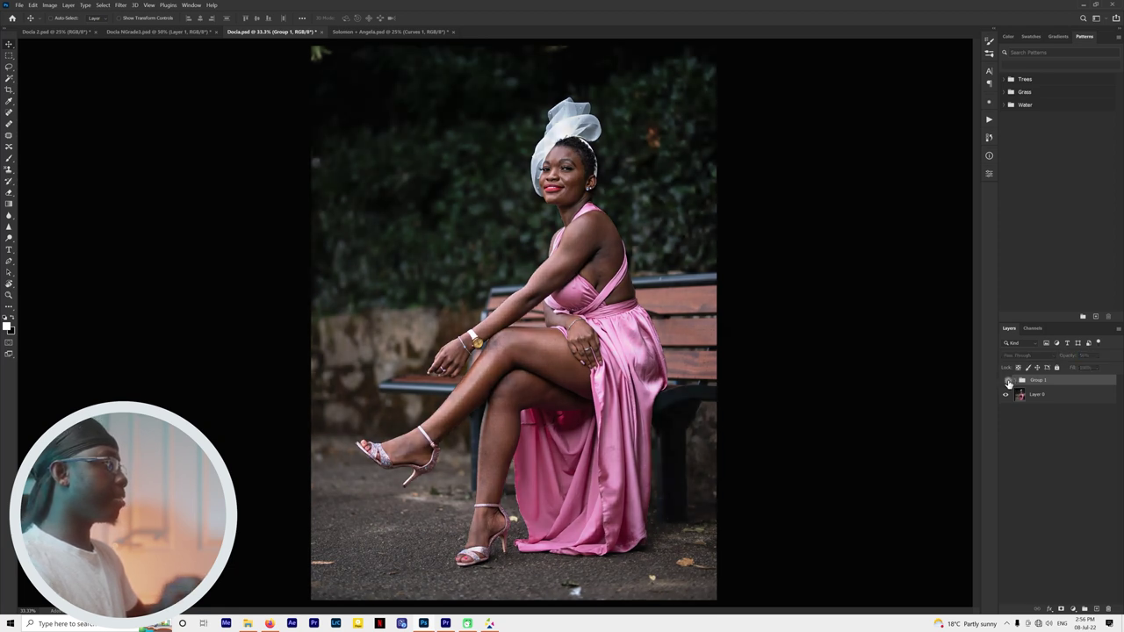
{"action": "left_click", "coordinate": [1005, 381]}
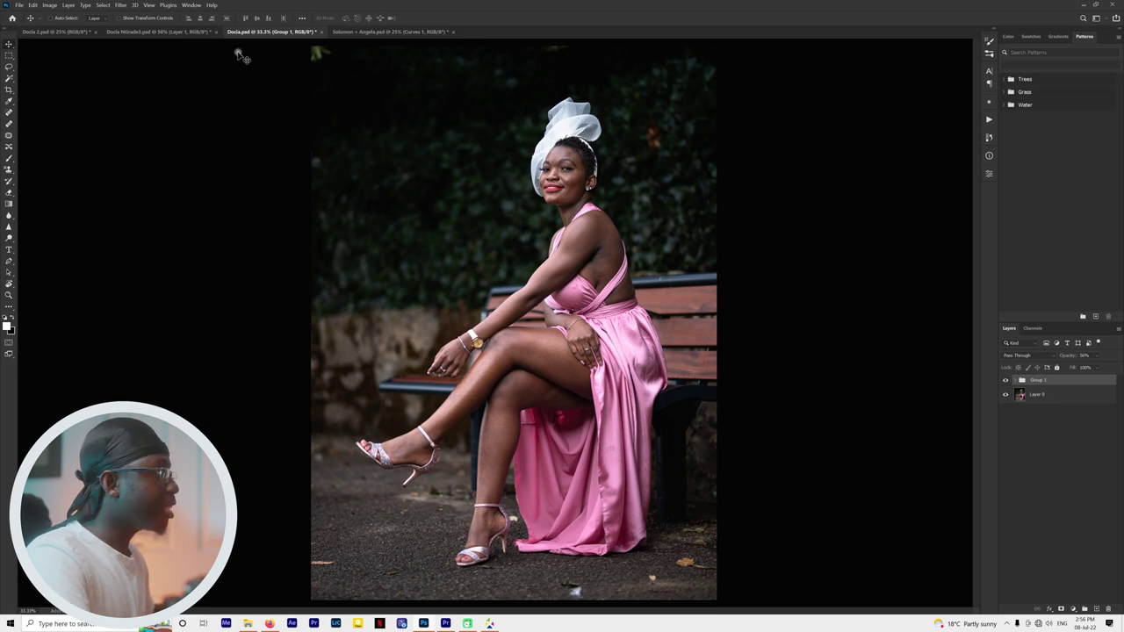
{"action": "left_click", "coordinate": [1006, 381]}
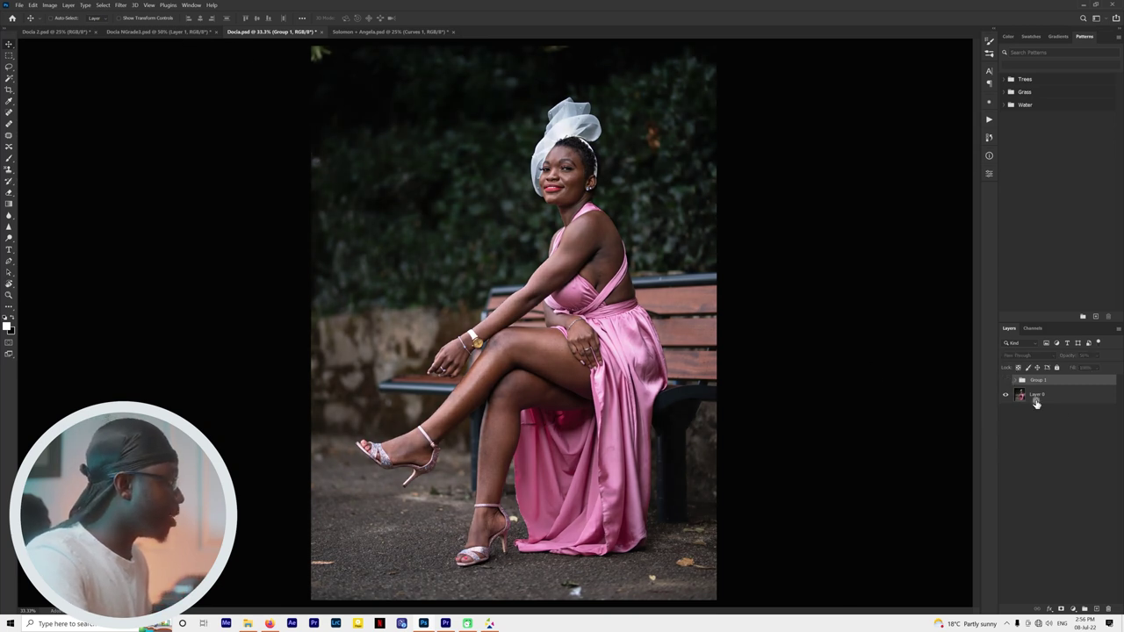
{"action": "left_click", "coordinate": [1056, 403]}
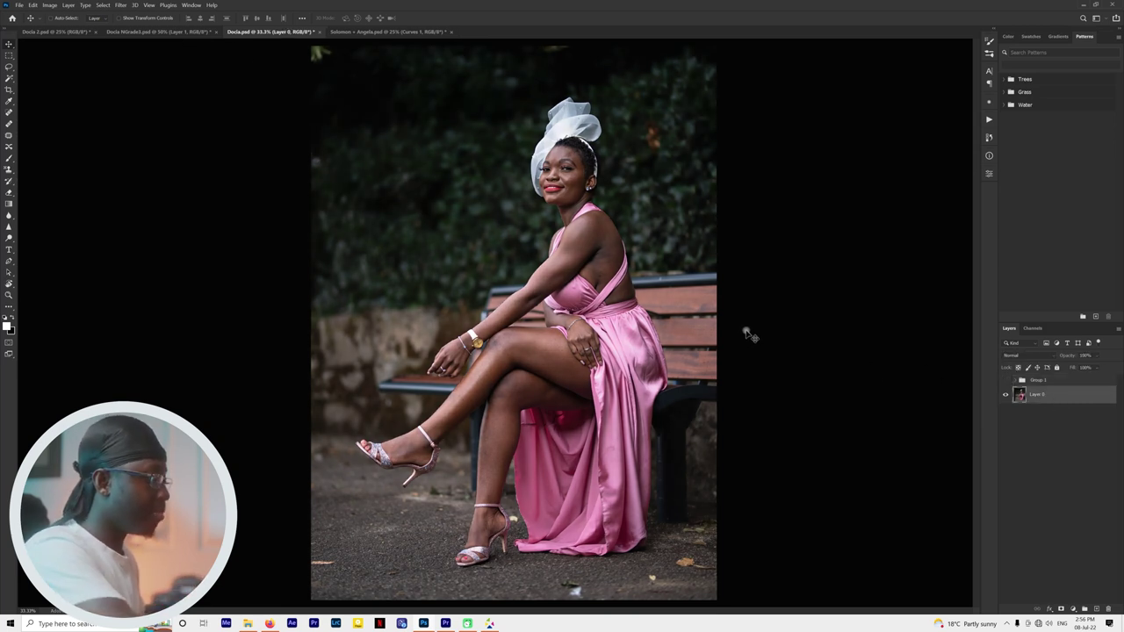
{"action": "key", "text": "ctrl+equal"}
{"action": "key", "text": "ctrl+equal"}
{"action": "left_click_drag", "start_coordinate": [666, 366], "coordinate": [476, 295]}
{"action": "key", "text": "ctrl+0"}
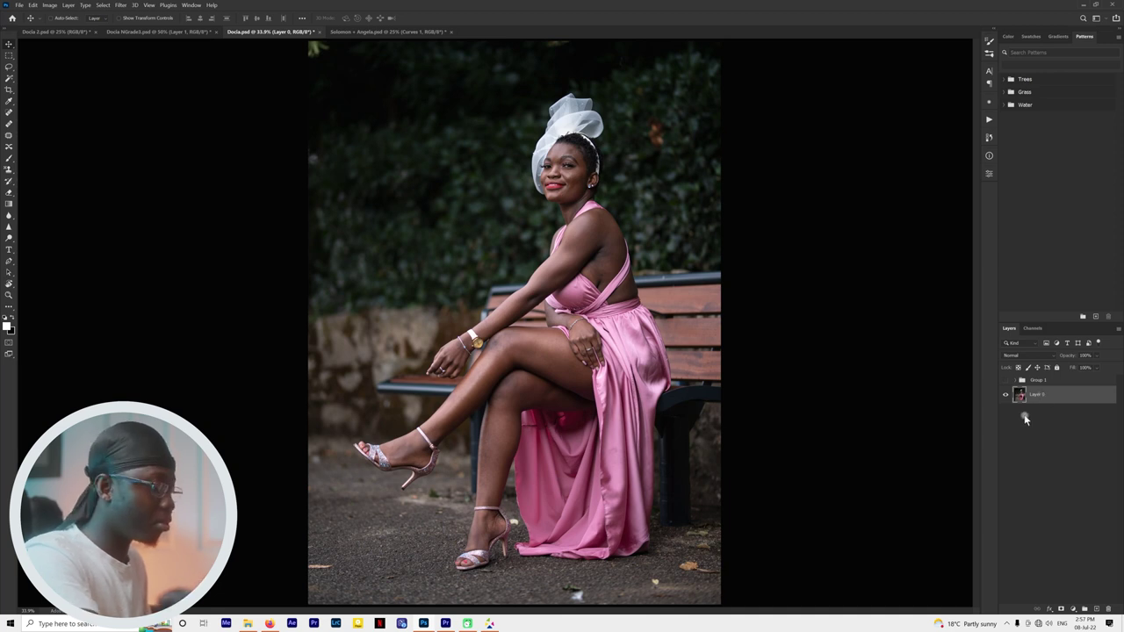
{"action": "key", "text": "ctrl+j"}
Zoom to 200% on the ground and patch the twig with nearby clean asphalt.
{"action": "key", "text": "ctrl+equal"}
{"action": "key", "text": "ctrl+equal"}
{"action": "key", "text": "ctrl+equal"}
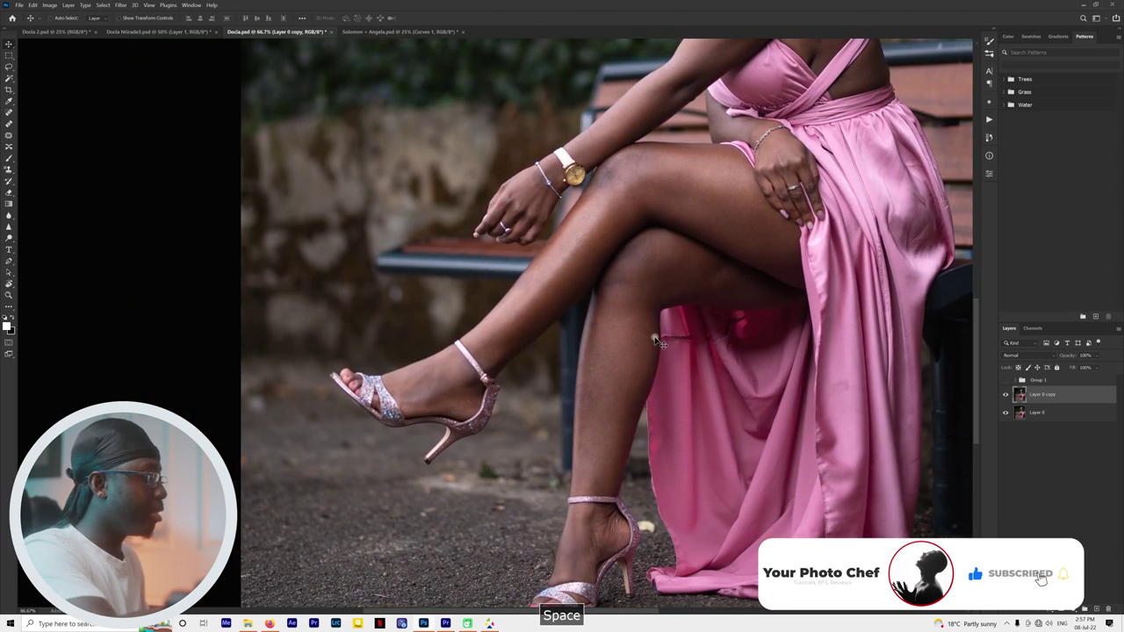
{"action": "key", "text": "ctrl+equal"}
{"action": "left_click_drag", "start_coordinate": [632, 389], "coordinate": [554, 332]}
{"action": "key", "text": "ctrl+equal"}
{"action": "key", "text": "ctrl+equal"}
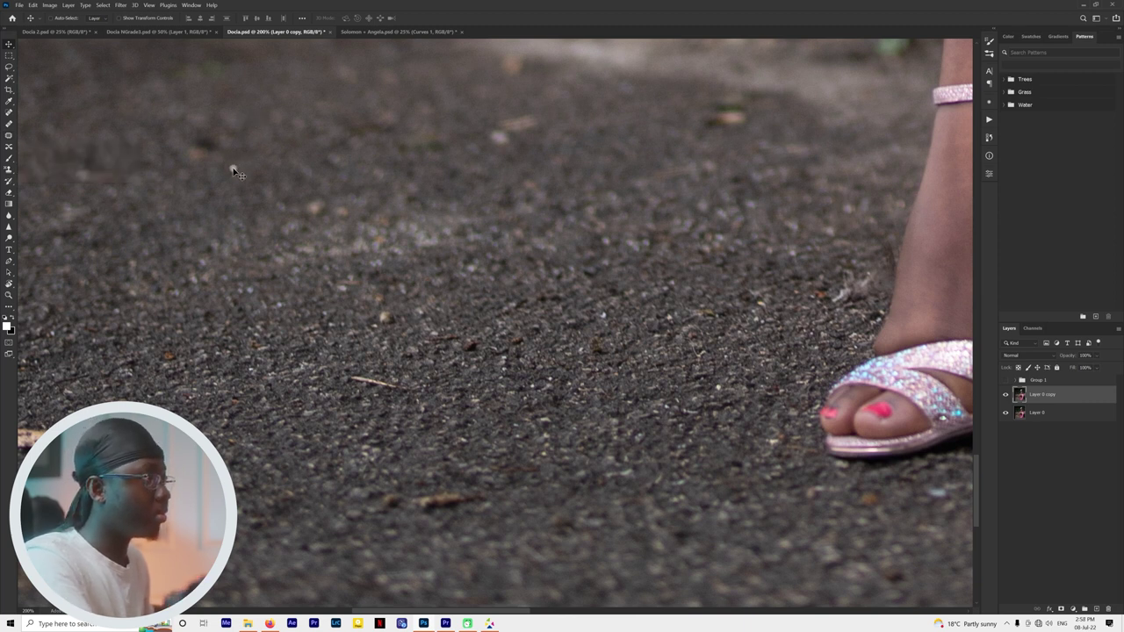
{"action": "key", "text": "j"}
{"action": "mouse_move", "coordinate": [391, 378]}
{"action": "left_mouse_down"}
{"action": "mouse_move", "coordinate": [342, 381]}
{"action": "mouse_move", "coordinate": [392, 384]}
{"action": "left_mouse_up"}
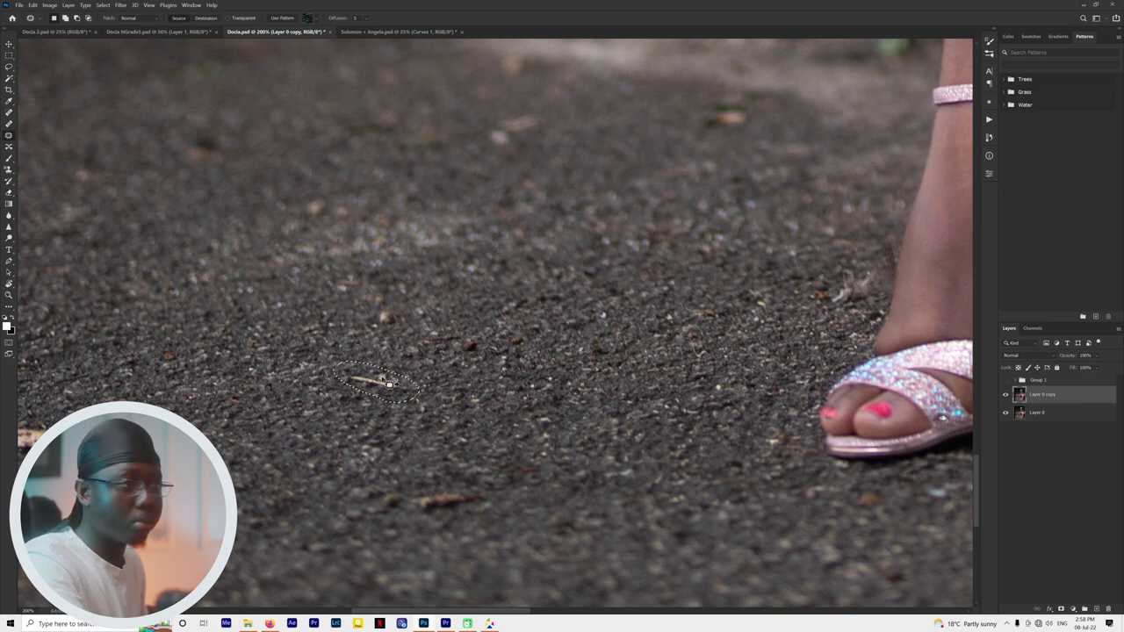
{"action": "left_click_drag", "start_coordinate": [387, 392], "coordinate": [473, 392]}
{"action": "key", "text": "ctrl+d"}
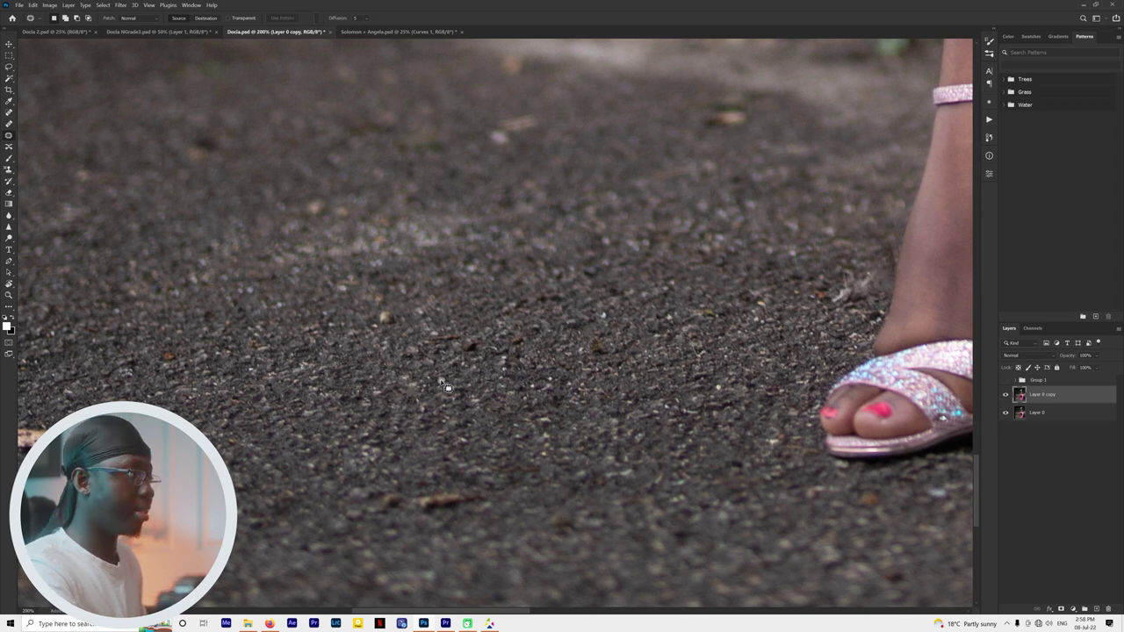
Compare Layer 0 copy against the original, then patch another twig with clean ground.
{"action": "left_click", "coordinate": [1005, 395]}
{"action": "left_click", "coordinate": [1005, 395]}
{"action": "left_click", "coordinate": [1006, 396]}
{"action": "left_click", "coordinate": [1006, 396]}
{"action": "mouse_move", "coordinate": [290, 387]}
{"action": "left_mouse_down"}
{"action": "mouse_move", "coordinate": [413, 346]}
{"action": "mouse_move", "coordinate": [225, 339]}
{"action": "mouse_move", "coordinate": [270, 353]}
{"action": "mouse_move", "coordinate": [272, 388]}
{"action": "mouse_move", "coordinate": [99, 391]}
{"action": "mouse_move", "coordinate": [286, 361]}
{"action": "left_mouse_up"}
{"action": "left_click_drag", "start_coordinate": [212, 365], "coordinate": [215, 323]}
{"action": "key", "text": "ctrl+d"}
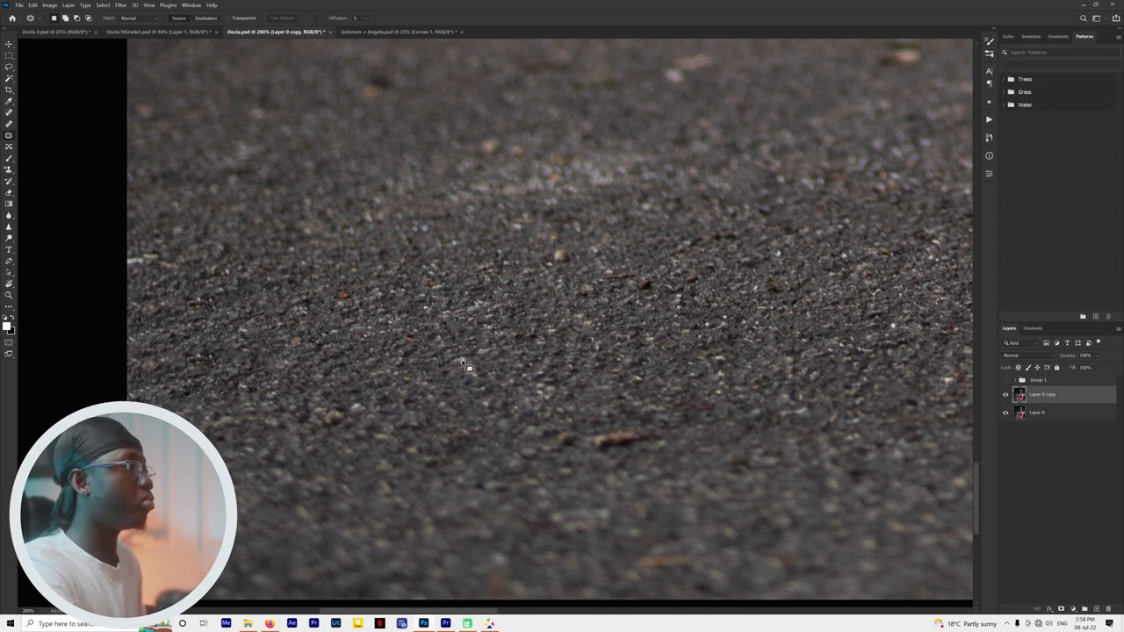
Patch a light spot near the pink high heels and move to the next spot.
{"action": "key", "text": "space"}
{"action": "mouse_move", "coordinate": [362, 312]}
{"action": "left_mouse_down"}
{"action": "mouse_move", "coordinate": [440, 288]}
{"action": "mouse_move", "coordinate": [478, 324]}
{"action": "mouse_move", "coordinate": [501, 326]}
{"action": "mouse_move", "coordinate": [469, 372]}
{"action": "left_mouse_up"}
{"action": "key", "text": "ctrl+d"}
{"action": "key", "text": "space"}
{"action": "mouse_move", "coordinate": [485, 278]}
{"action": "left_mouse_down"}
{"action": "mouse_move", "coordinate": [536, 282]}
{"action": "mouse_move", "coordinate": [516, 294]}
{"action": "mouse_move", "coordinate": [389, 270]}
{"action": "mouse_move", "coordinate": [402, 274]}
{"action": "mouse_move", "coordinate": [424, 330]}
{"action": "mouse_move", "coordinate": [526, 234]}
{"action": "mouse_move", "coordinate": [514, 230]}
{"action": "mouse_move", "coordinate": [493, 254]}
{"action": "left_mouse_up"}
Patch out the orange spot and the green speck with clean ground.
{"action": "key", "text": "ctrl+d"}
{"action": "left_click_drag", "start_coordinate": [479, 243], "coordinate": [500, 342]}
{"action": "key", "text": "ctrl+d"}
{"action": "key", "text": "space"}
{"action": "left_click_drag", "start_coordinate": [957, 329], "coordinate": [637, 334]}
{"action": "mouse_move", "coordinate": [878, 570]}
{"action": "left_mouse_down"}
{"action": "mouse_move", "coordinate": [652, 372]}
{"action": "mouse_move", "coordinate": [624, 228]}
{"action": "left_mouse_up"}
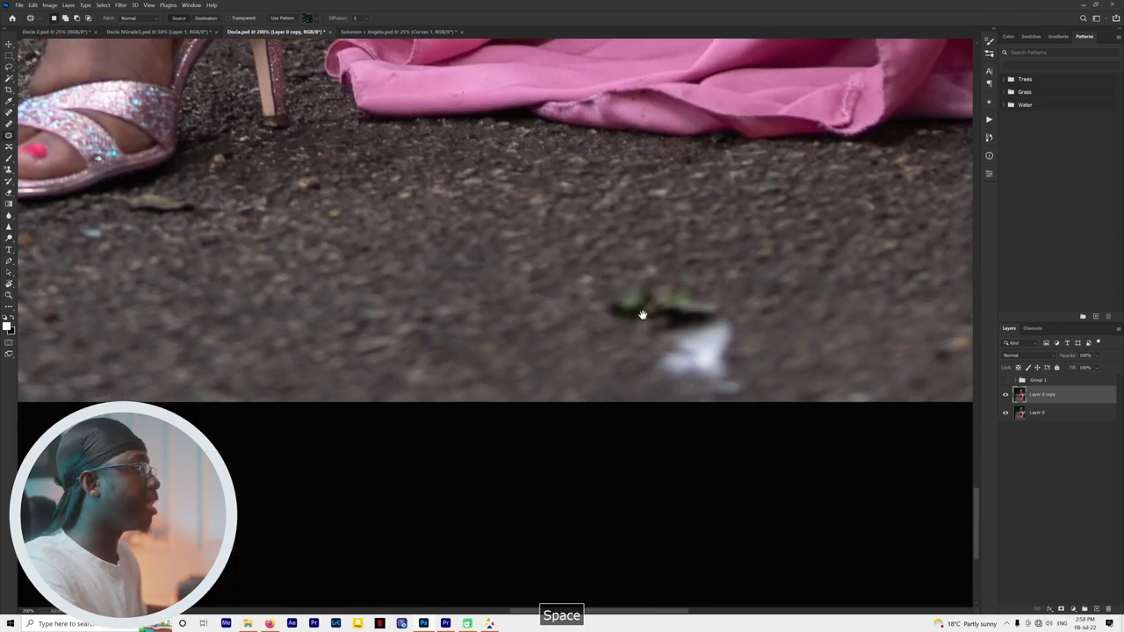
{"action": "mouse_move", "coordinate": [716, 284]}
{"action": "left_mouse_down"}
{"action": "mouse_move", "coordinate": [620, 334]}
{"action": "mouse_move", "coordinate": [662, 404]}
{"action": "mouse_move", "coordinate": [713, 285]}
{"action": "left_mouse_up"}
{"action": "left_click_drag", "start_coordinate": [728, 326], "coordinate": [572, 322]}
{"action": "key", "text": "ctrl+d"}
Patch the small ground spots and the reddish streak with clean pavement.
{"action": "key", "text": "space"}
{"action": "mouse_move", "coordinate": [813, 325]}
{"action": "left_mouse_down"}
{"action": "mouse_move", "coordinate": [697, 352]}
{"action": "mouse_move", "coordinate": [685, 328]}
{"action": "mouse_move", "coordinate": [773, 290]}
{"action": "left_mouse_up"}
{"action": "key", "text": "ctrl+d"}
{"action": "key", "text": "space"}
{"action": "mouse_move", "coordinate": [871, 232]}
{"action": "left_mouse_down"}
{"action": "mouse_move", "coordinate": [715, 327]}
{"action": "mouse_move", "coordinate": [753, 372]}
{"action": "mouse_move", "coordinate": [828, 352]}
{"action": "left_mouse_up"}
{"action": "key", "text": "ctrl+d"}
{"action": "key", "text": "space"}
{"action": "left_click_drag", "start_coordinate": [859, 422], "coordinate": [689, 380]}
{"action": "mouse_move", "coordinate": [477, 352]}
{"action": "left_mouse_down"}
{"action": "mouse_move", "coordinate": [572, 439]}
{"action": "mouse_move", "coordinate": [478, 353]}
{"action": "left_mouse_up"}
{"action": "mouse_move", "coordinate": [582, 389]}
{"action": "left_mouse_down"}
{"action": "mouse_move", "coordinate": [694, 328]}
{"action": "mouse_move", "coordinate": [637, 425]}
{"action": "left_mouse_up"}
Patch the fallen leaf beside the pink dress, undoing the unsuccessful attempt.
{"action": "key", "text": "space"}
{"action": "mouse_move", "coordinate": [843, 314]}
{"action": "left_mouse_down"}
{"action": "mouse_move", "coordinate": [885, 397]}
{"action": "mouse_move", "coordinate": [856, 411]}
{"action": "left_mouse_up"}
{"action": "left_click_drag", "start_coordinate": [791, 361], "coordinate": [765, 393]}
{"action": "key", "text": "ctrl+d"}
{"action": "mouse_move", "coordinate": [789, 309]}
{"action": "left_mouse_down"}
{"action": "mouse_move", "coordinate": [635, 196]}
{"action": "mouse_move", "coordinate": [741, 259]}
{"action": "mouse_move", "coordinate": [782, 264]}
{"action": "left_mouse_up"}
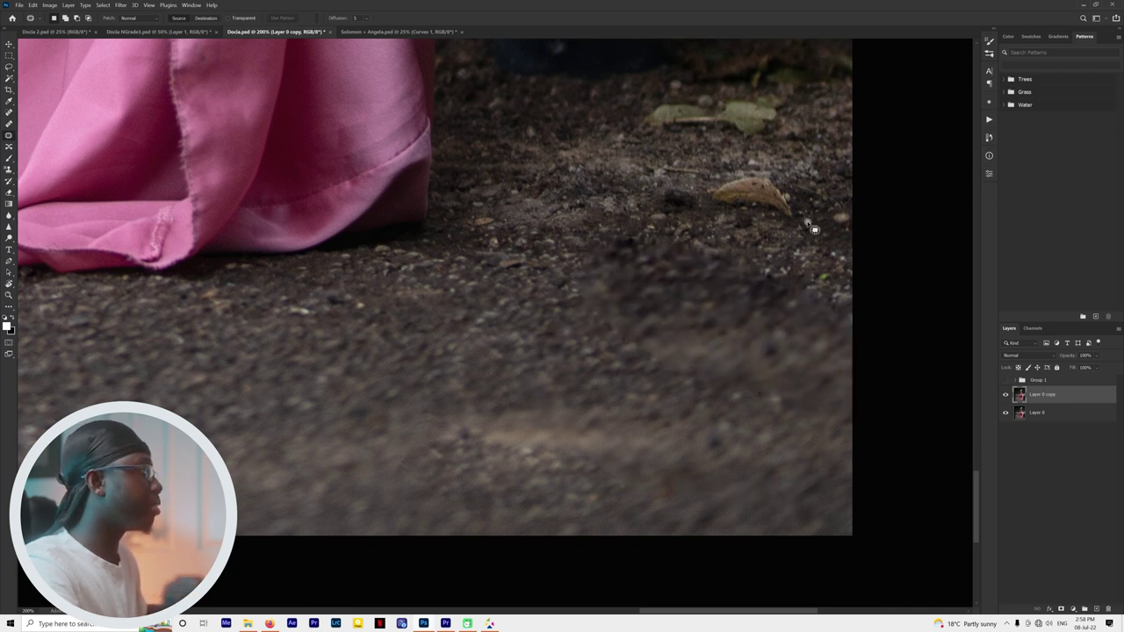
{"action": "key", "text": "space"}
{"action": "mouse_move", "coordinate": [790, 224]}
{"action": "left_mouse_down"}
{"action": "mouse_move", "coordinate": [620, 299]}
{"action": "mouse_move", "coordinate": [782, 301]}
{"action": "mouse_move", "coordinate": [623, 317]}
{"action": "mouse_move", "coordinate": [769, 296]}
{"action": "mouse_move", "coordinate": [809, 314]}
{"action": "mouse_move", "coordinate": [745, 369]}
{"action": "left_mouse_up"}
{"action": "left_click_drag", "start_coordinate": [734, 287], "coordinate": [787, 313]}
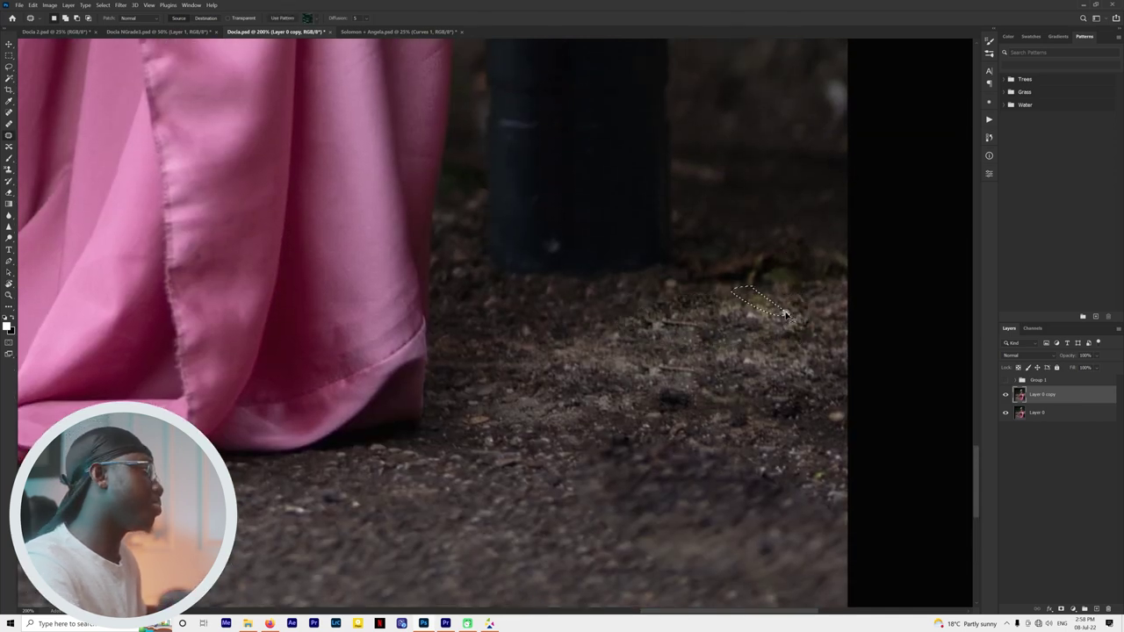
{"action": "key", "text": "ctrl+z"}
{"action": "key", "text": "ctrl+z"}
Retry patching the leaf and another blemish, discard stray selections, and zoom out.
{"action": "mouse_move", "coordinate": [799, 300]}
{"action": "left_mouse_down"}
{"action": "mouse_move", "coordinate": [650, 279]}
{"action": "mouse_move", "coordinate": [751, 341]}
{"action": "mouse_move", "coordinate": [803, 300]}
{"action": "mouse_move", "coordinate": [738, 335]}
{"action": "mouse_move", "coordinate": [725, 378]}
{"action": "left_mouse_up"}
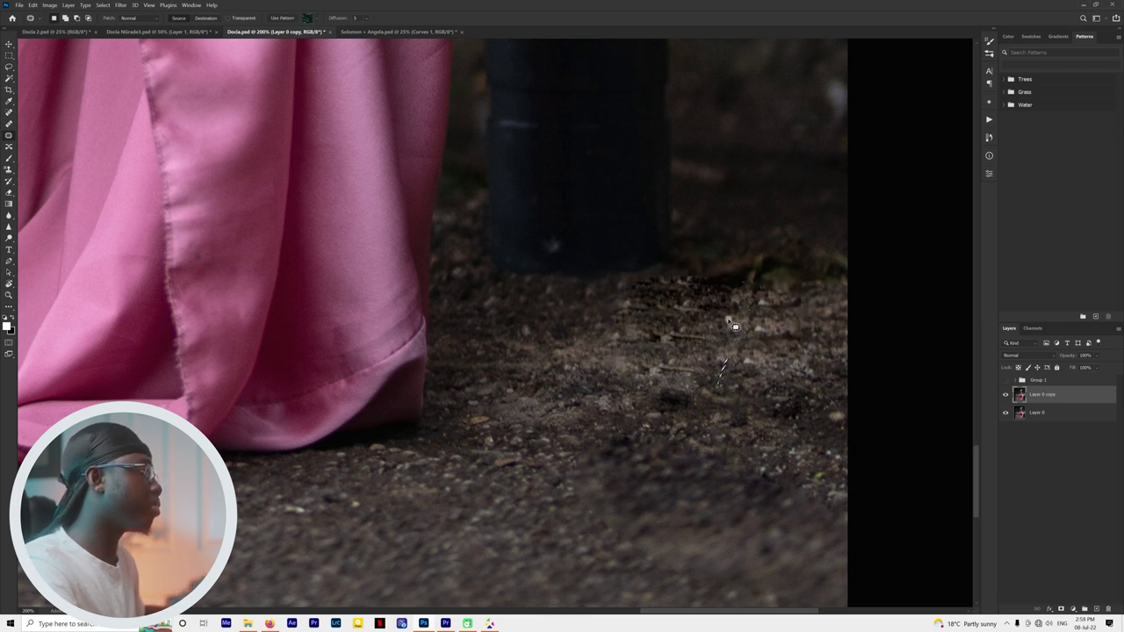
{"action": "mouse_move", "coordinate": [632, 301]}
{"action": "left_mouse_down"}
{"action": "mouse_move", "coordinate": [672, 309]}
{"action": "mouse_move", "coordinate": [627, 314]}
{"action": "mouse_move", "coordinate": [685, 321]}
{"action": "mouse_move", "coordinate": [690, 332]}
{"action": "mouse_move", "coordinate": [696, 323]}
{"action": "mouse_move", "coordinate": [624, 335]}
{"action": "mouse_move", "coordinate": [682, 331]}
{"action": "mouse_move", "coordinate": [722, 296]}
{"action": "left_mouse_up"}
{"action": "key", "text": "ctrl+z"}
{"action": "left_click", "coordinate": [683, 331]}
{"action": "left_click", "coordinate": [773, 310]}
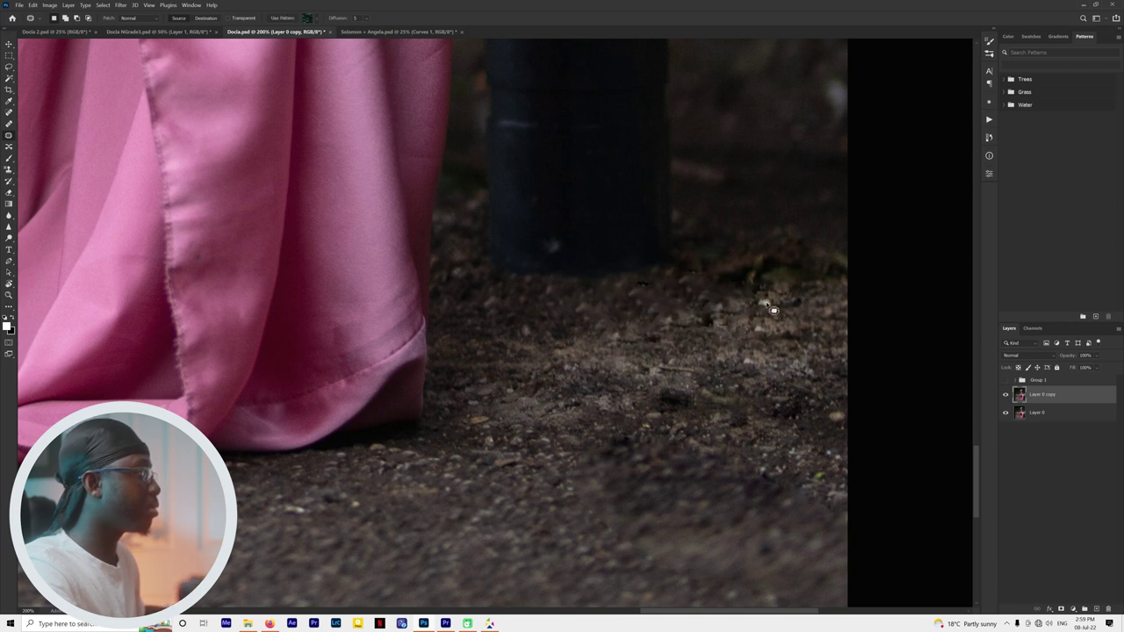
{"action": "left_click_drag", "start_coordinate": [758, 261], "coordinate": [753, 299]}
{"action": "left_click", "coordinate": [726, 293]}
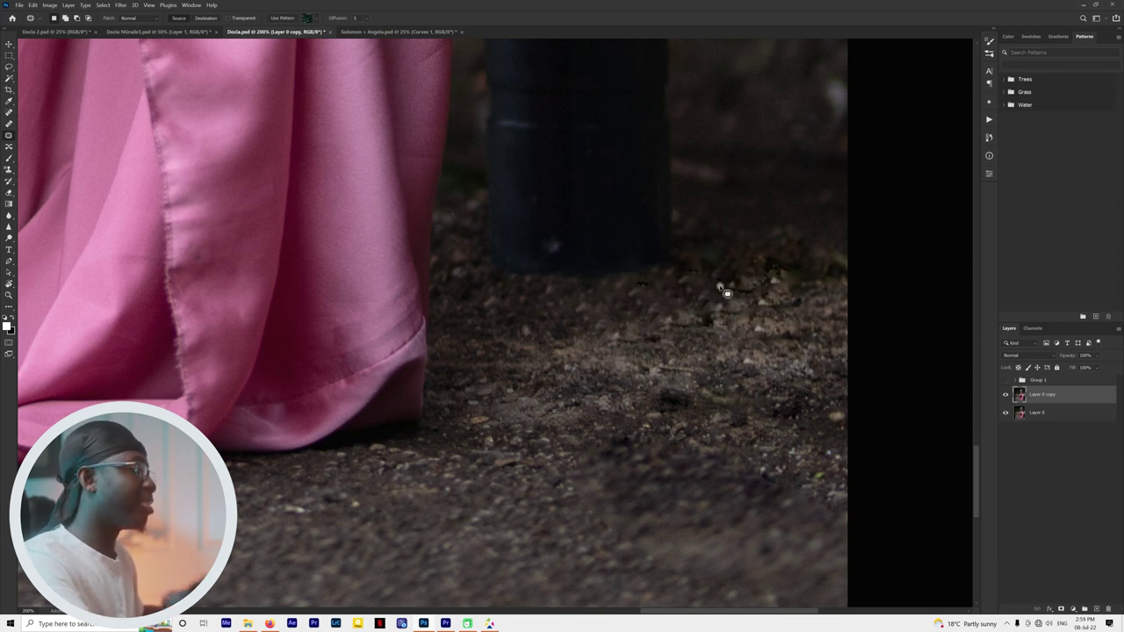
{"action": "key", "text": "ctrl+minus"}
{"action": "key", "text": "ctrl+minus"}
{"action": "key", "text": "ctrl+minus"}
{"action": "key", "text": "ctrl+minus"}
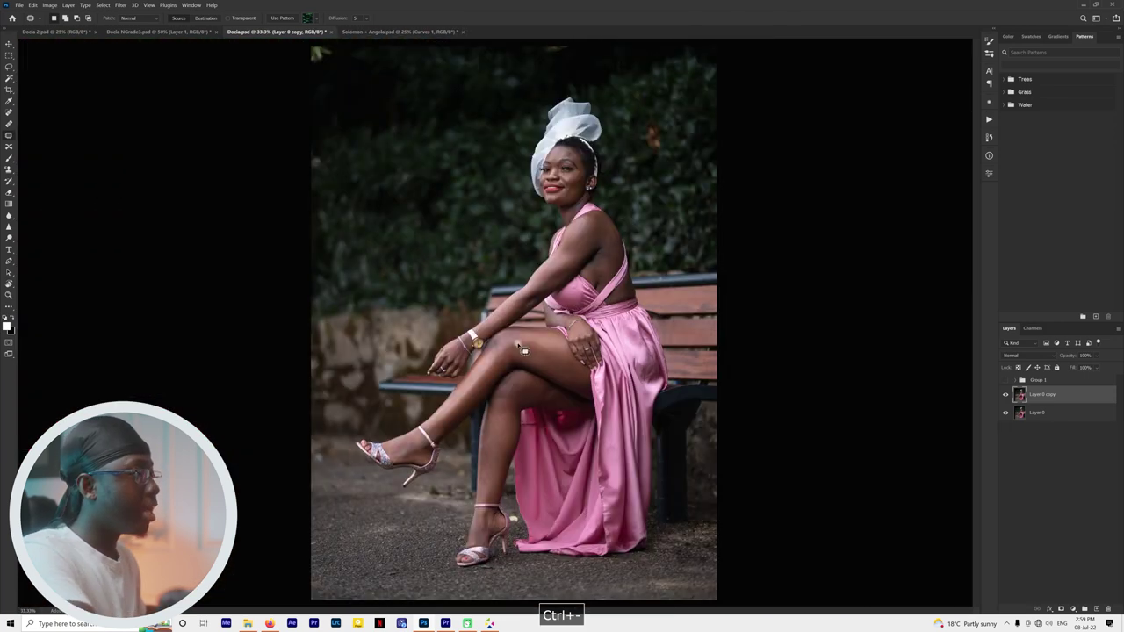
Toggle the retouched Layer 0 copy on and off to compare with the original.
{"action": "left_click", "coordinate": [1006, 396]}
{"action": "left_click", "coordinate": [1006, 396]}
{"action": "left_click", "coordinate": [1006, 396]}
{"action": "left_click", "coordinate": [1006, 396]}
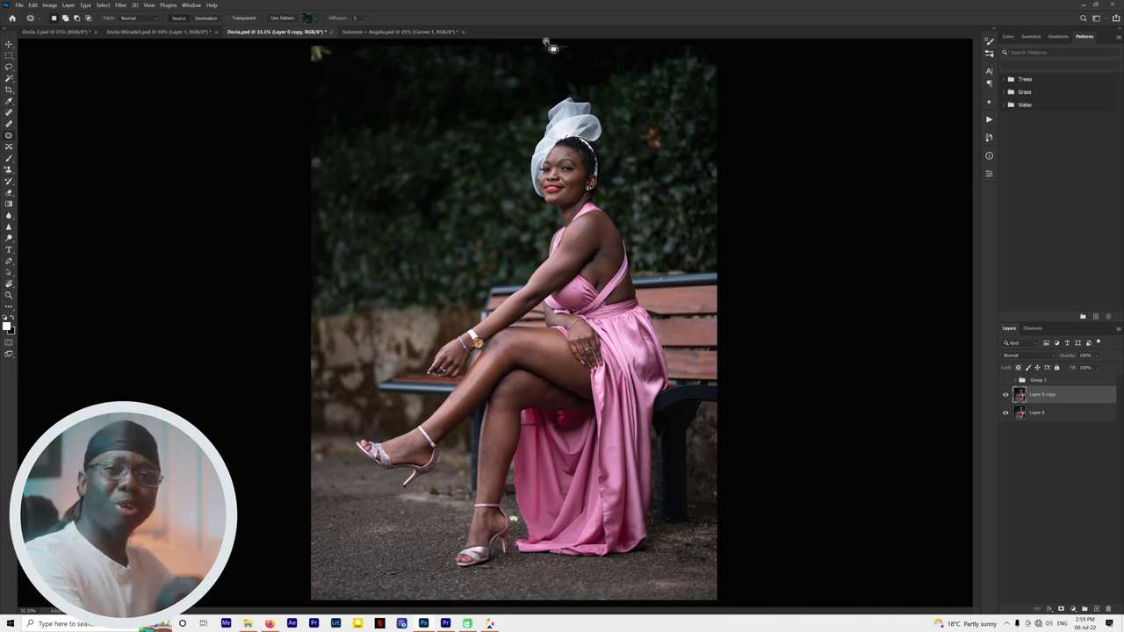
{"action": "left_click", "coordinate": [1005, 393]}
Turn Group 1 back on, then stamp a merged visible layer in Docia NGrade3.psd.
{"action": "left_click", "coordinate": [1006, 381]}
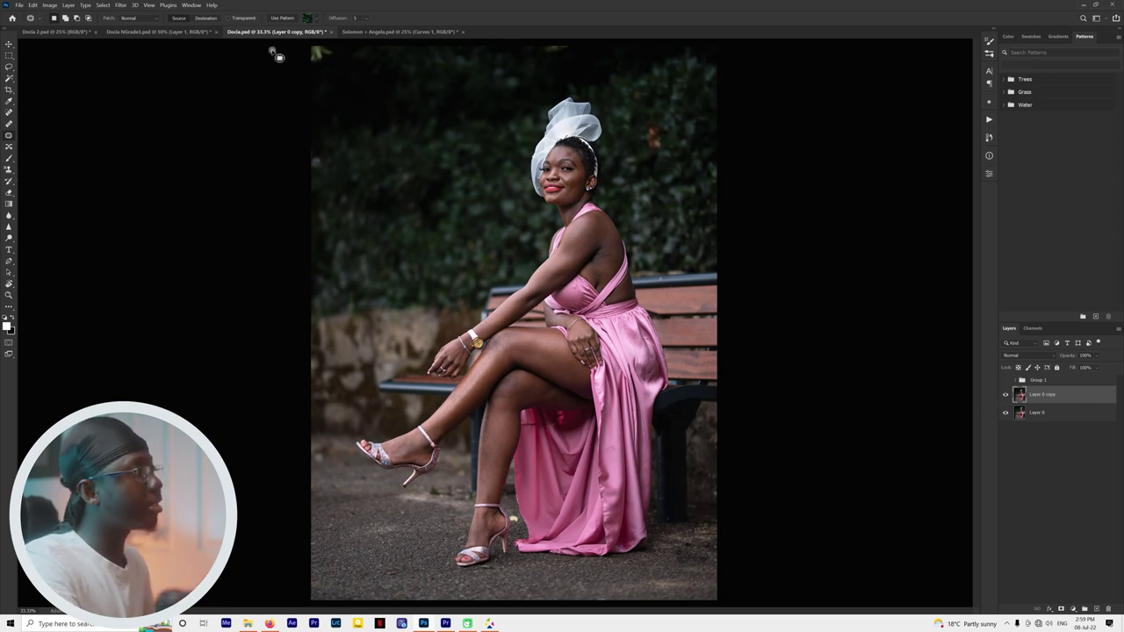
{"action": "left_click", "coordinate": [189, 31]}
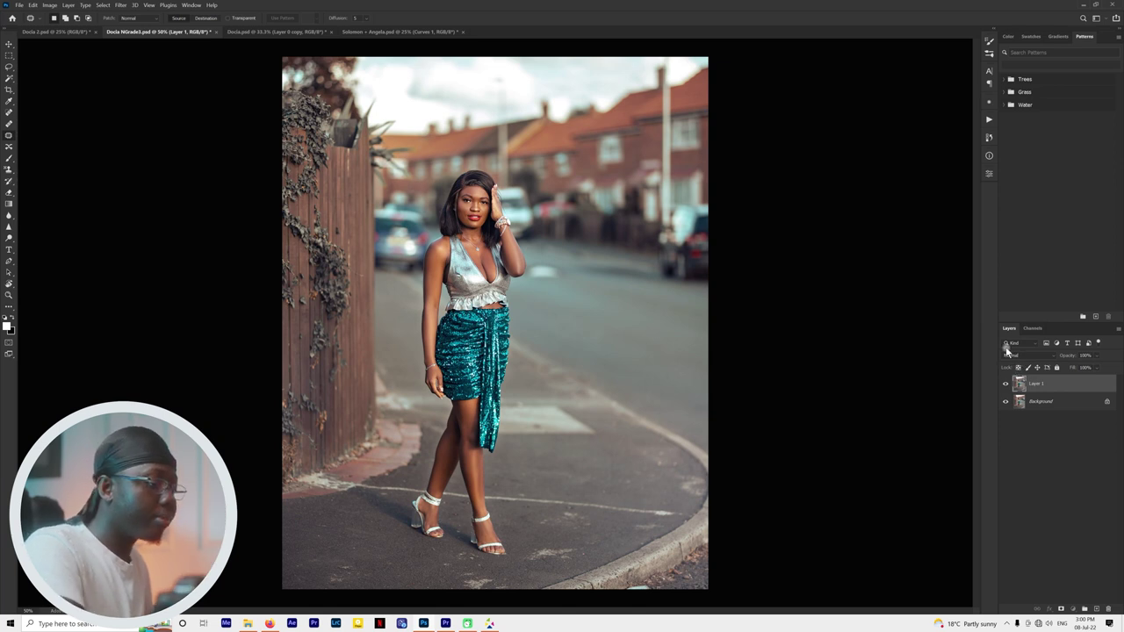
{"action": "key", "text": "ctrl+alt+shift+e"}
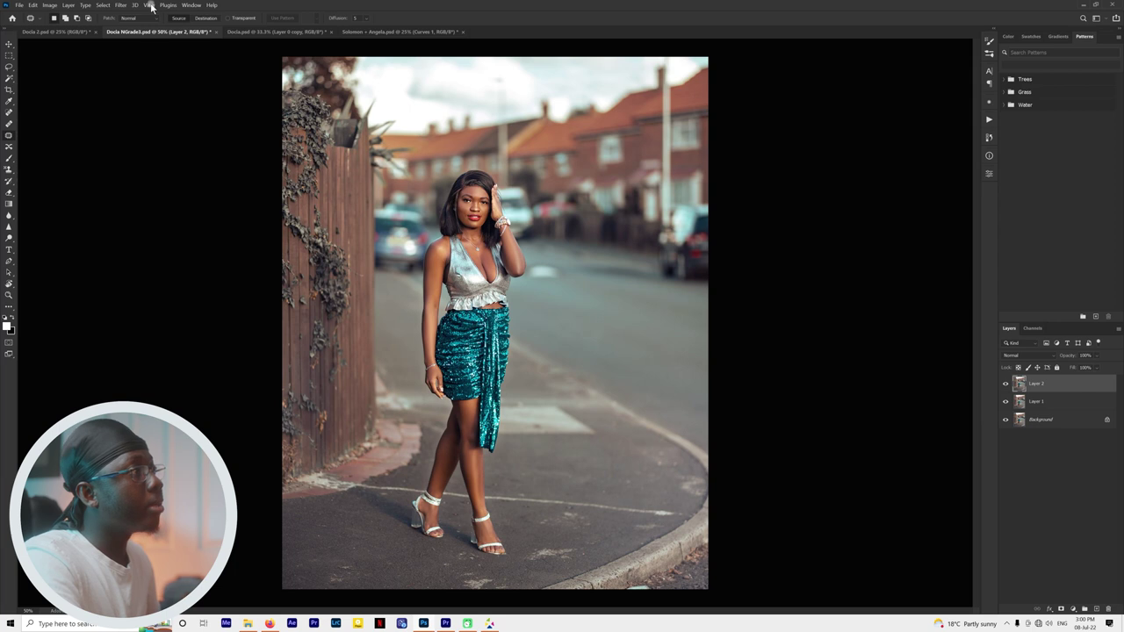
Apply a Camera Raw vignette of about -32 with Midpoint 40 to Layer 2.
{"action": "left_click", "coordinate": [121, 5]}
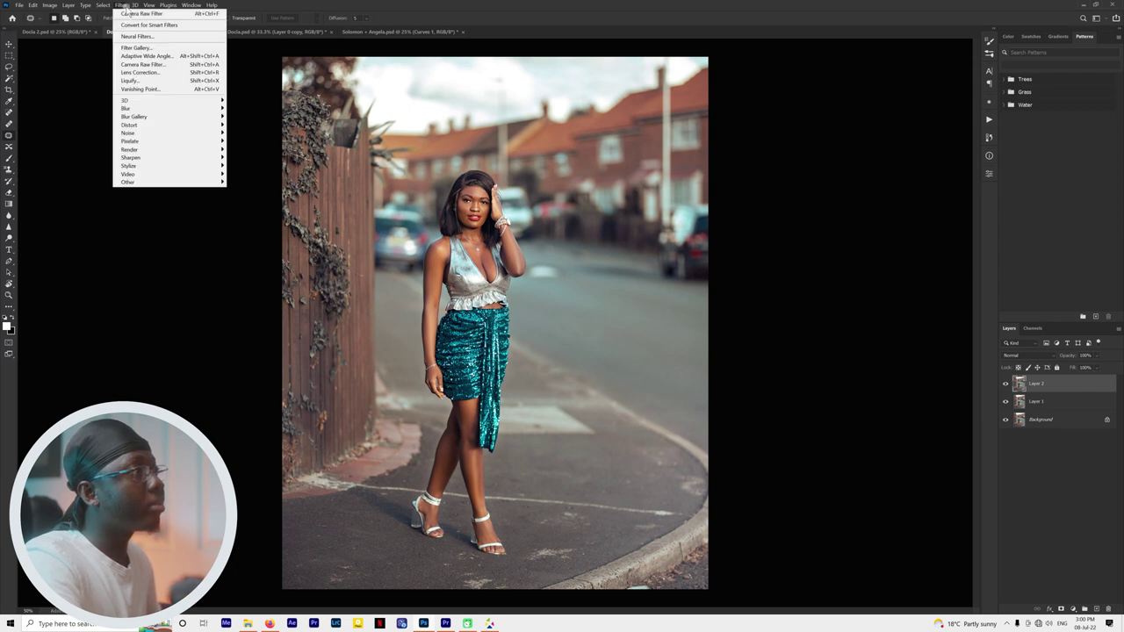
{"action": "left_click", "coordinate": [166, 66]}
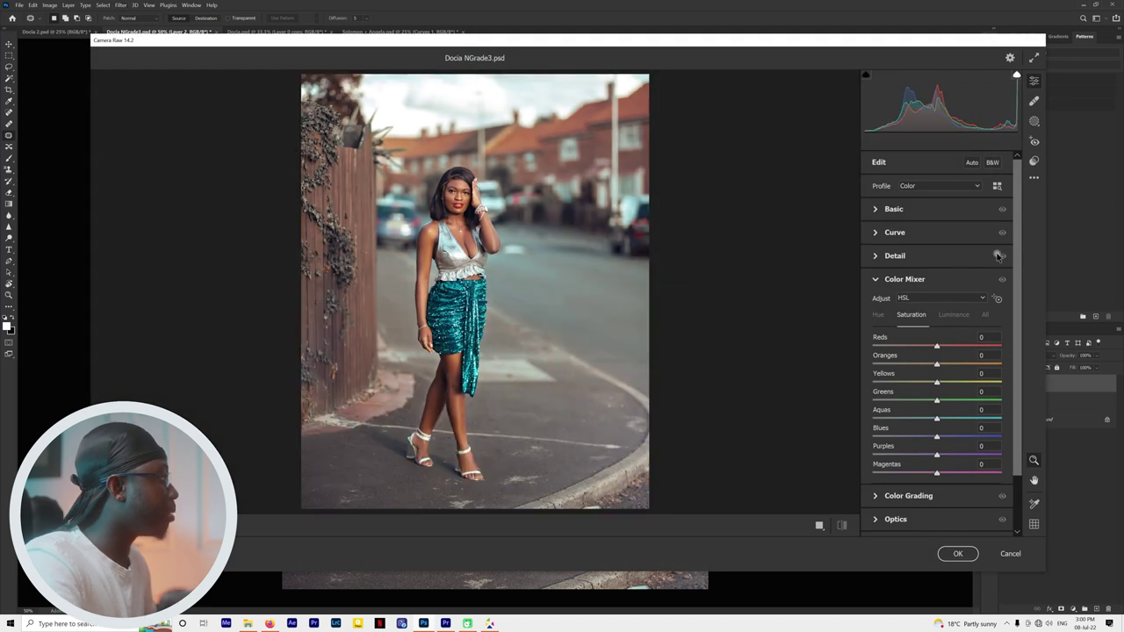
{"action": "scroll", "coordinate": [994, 395], "scroll_direction": "down", "scroll_amount": 2}
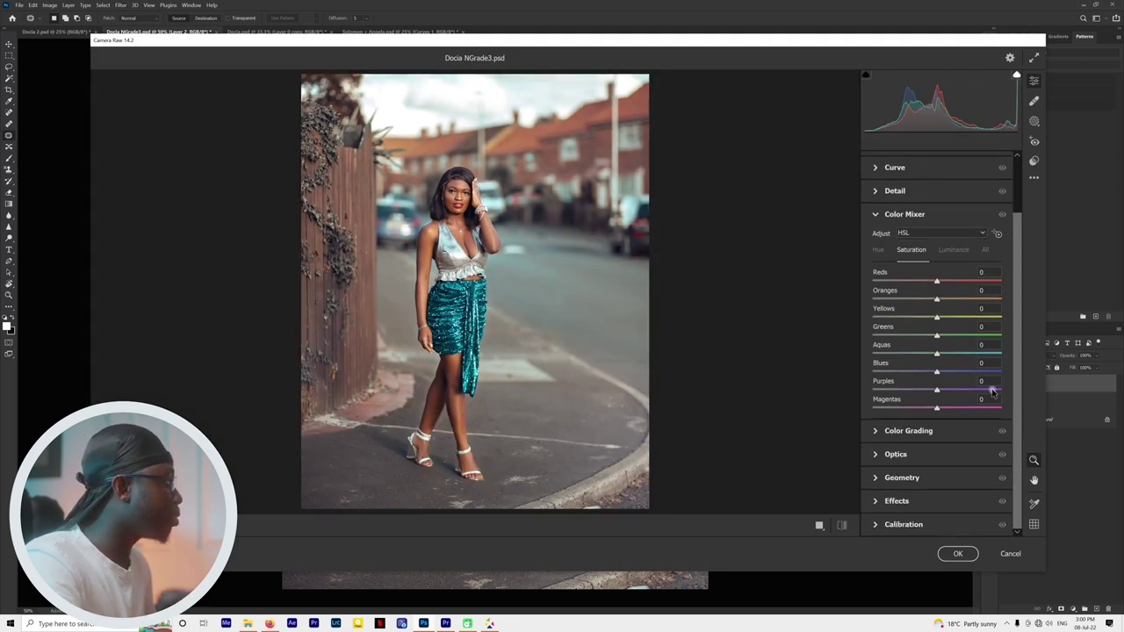
{"action": "left_click", "coordinate": [876, 499]}
{"action": "left_click_drag", "start_coordinate": [939, 424], "coordinate": [919, 422]}
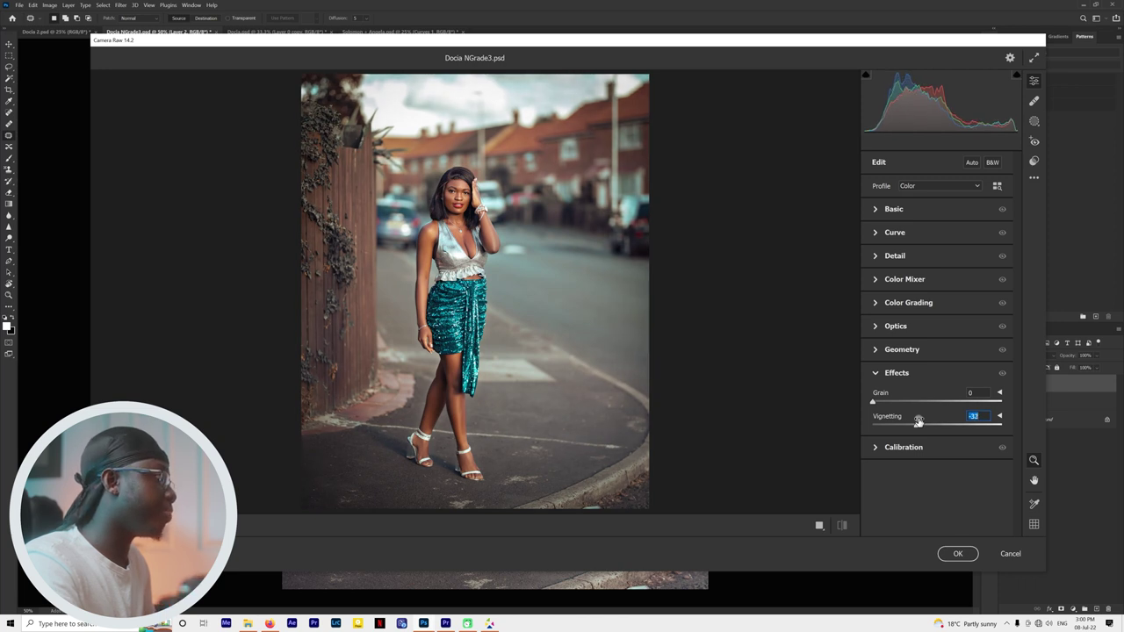
{"action": "left_click", "coordinate": [1000, 416]}
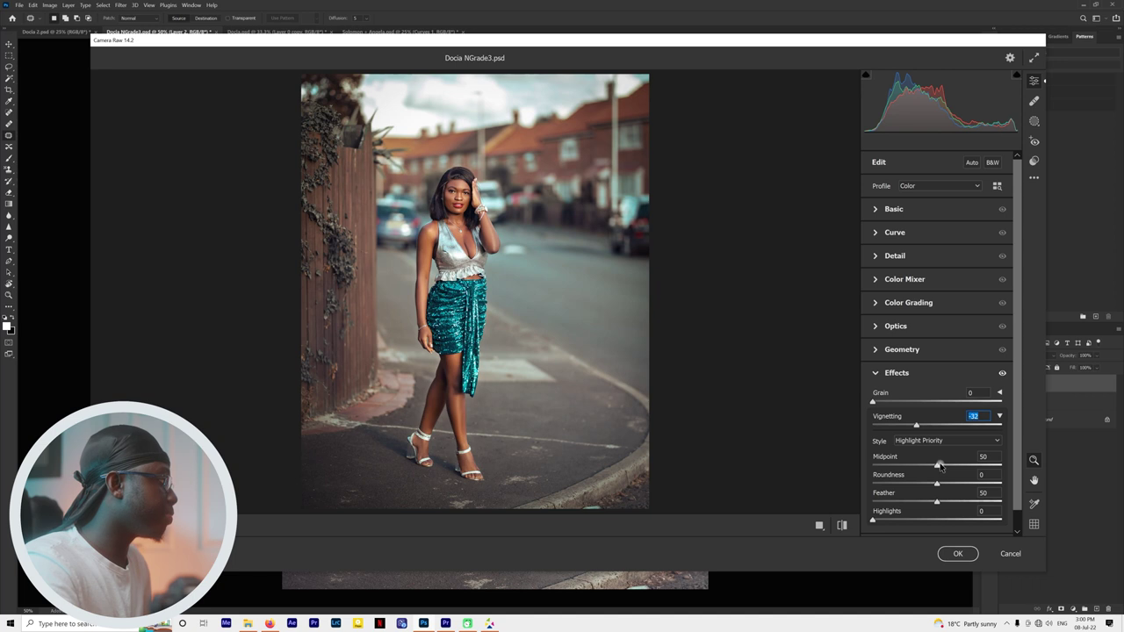
{"action": "left_click_drag", "start_coordinate": [930, 465], "coordinate": [929, 465]}
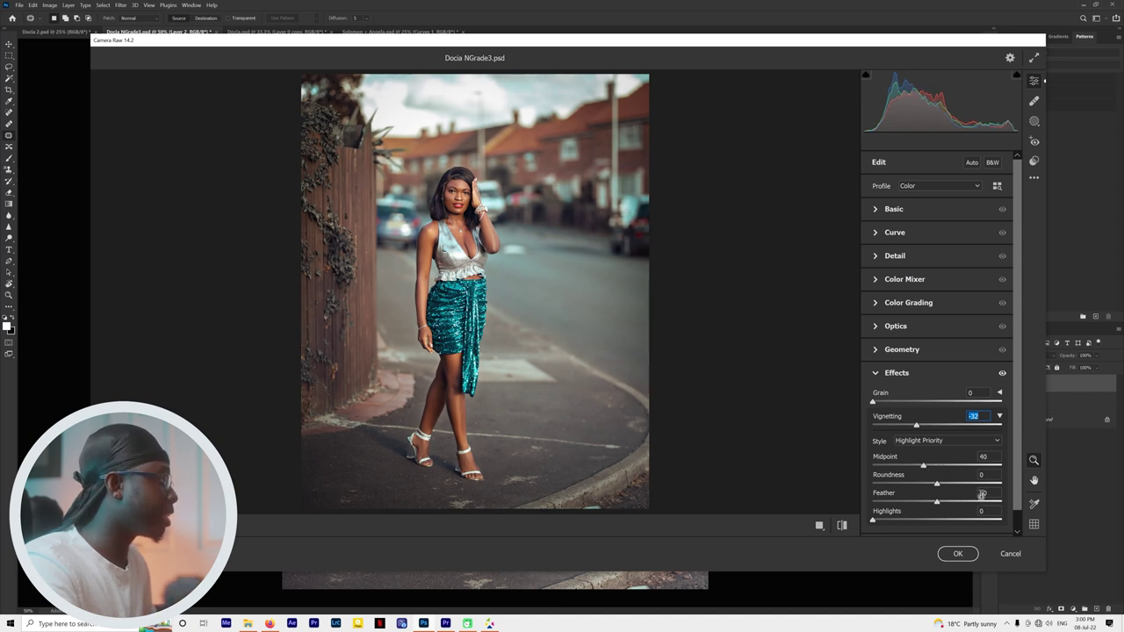
{"action": "left_click", "coordinate": [957, 554]}
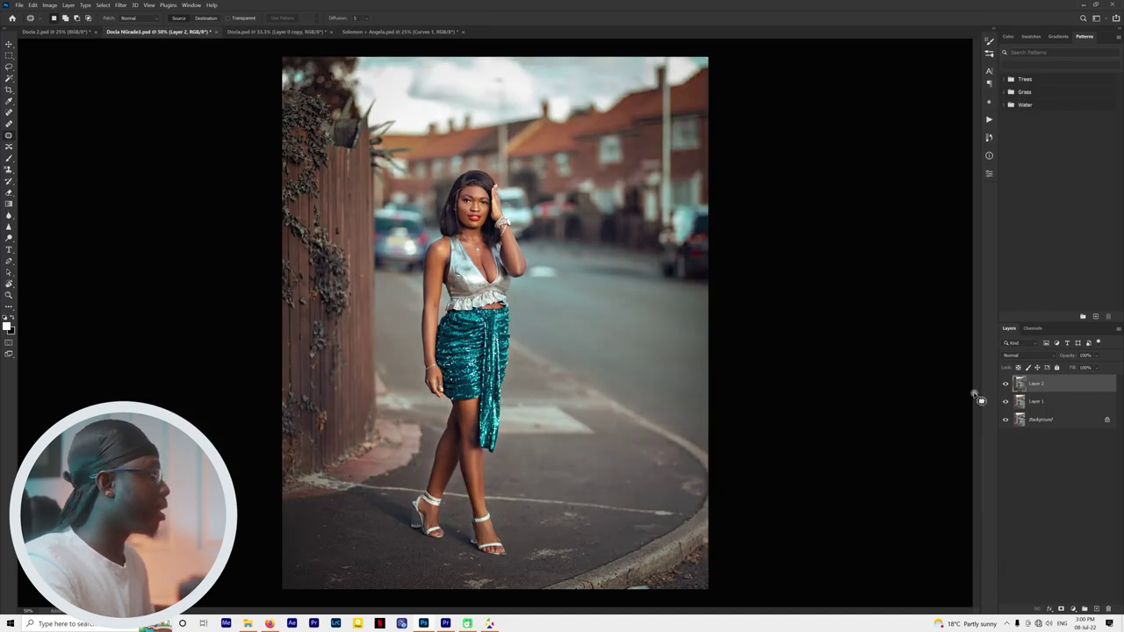
Compare the vignette layer on and off and add a white layer mask.
{"action": "left_click", "coordinate": [1005, 385]}
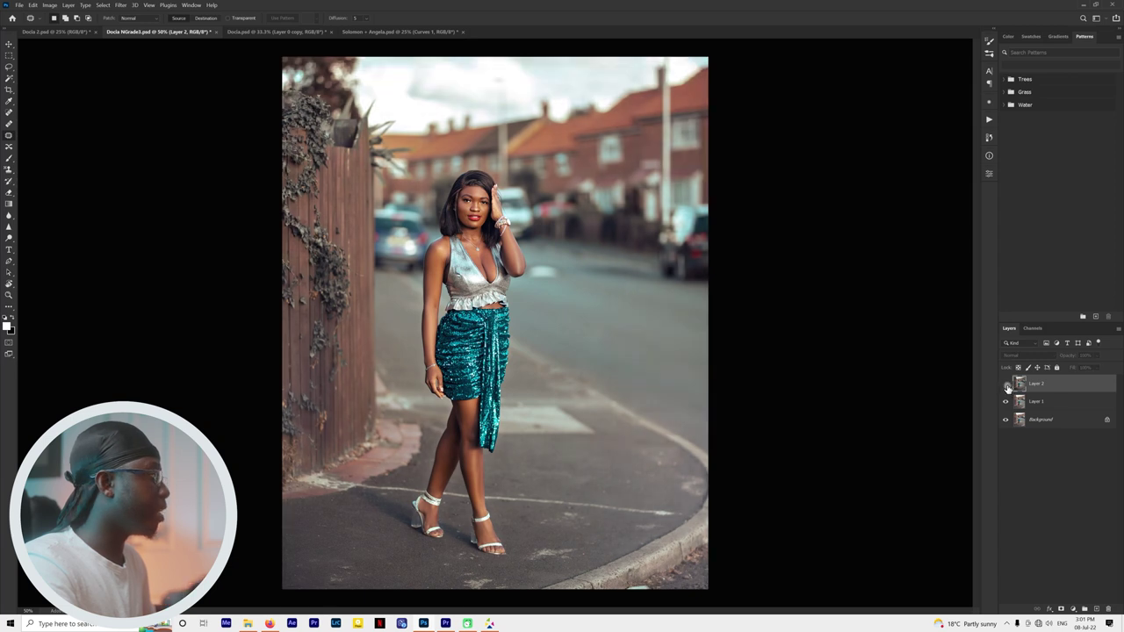
{"action": "left_click", "coordinate": [1005, 384]}
{"action": "left_click", "coordinate": [1060, 608]}
{"action": "key", "text": "b"}
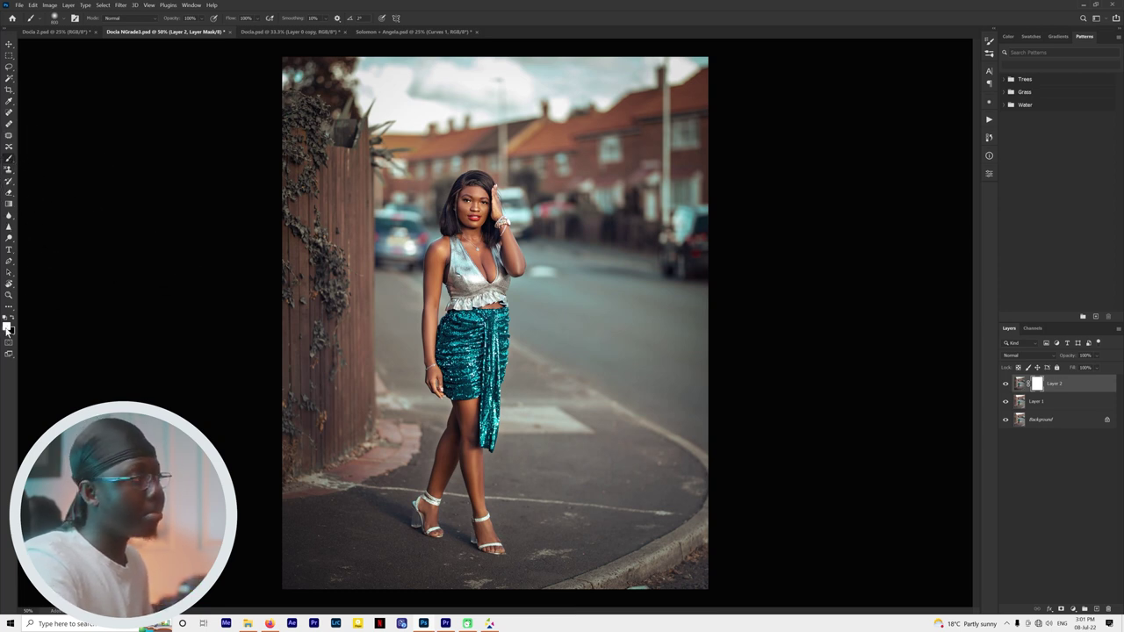
Set a brush of about 280 px and invert Layer 2's mask.
{"action": "key", "text": "x"}
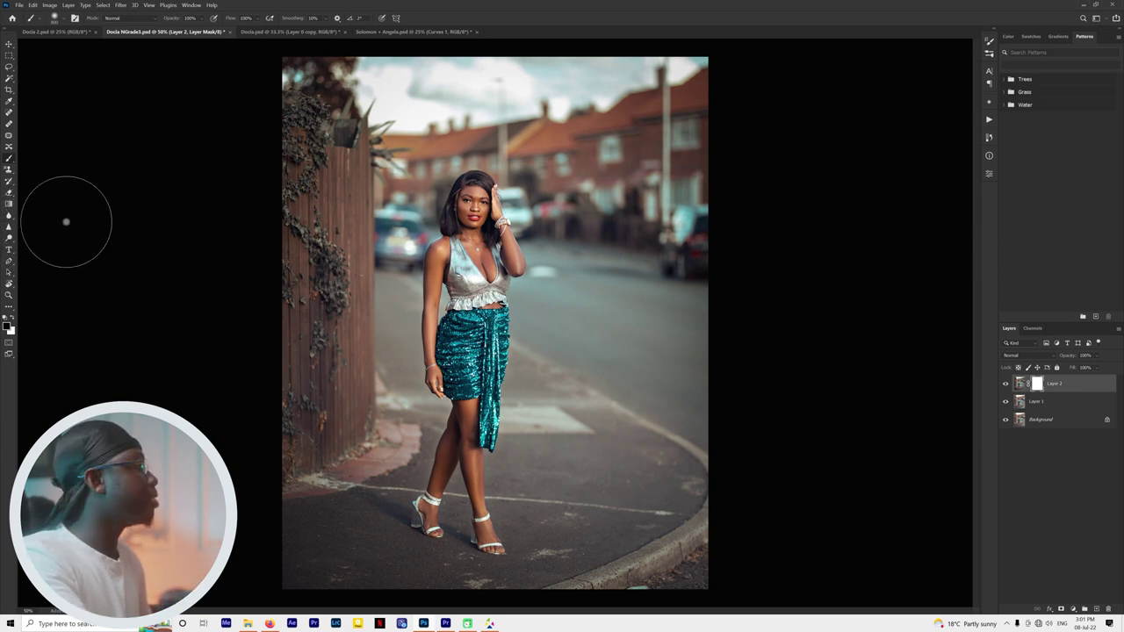
{"action": "key", "text": "x"}
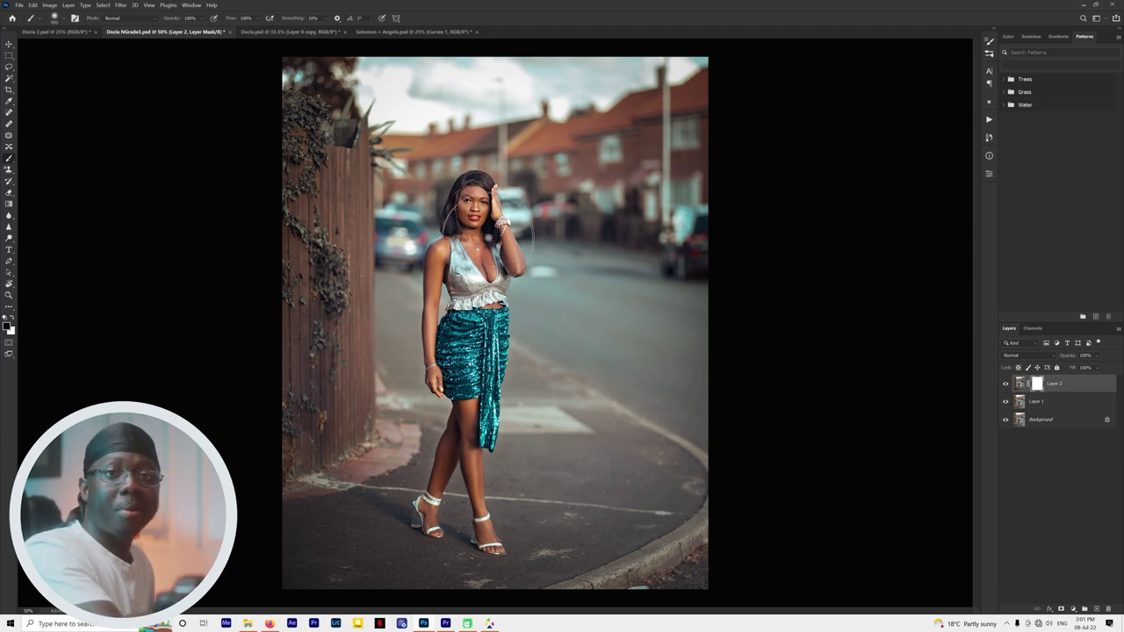
{"action": "key", "text": "bracketright"}
{"action": "key", "text": "bracketright"}
{"action": "key", "text": "bracketright"}
{"action": "key", "text": "bracketright"}
{"action": "key", "text": "bracketright"}
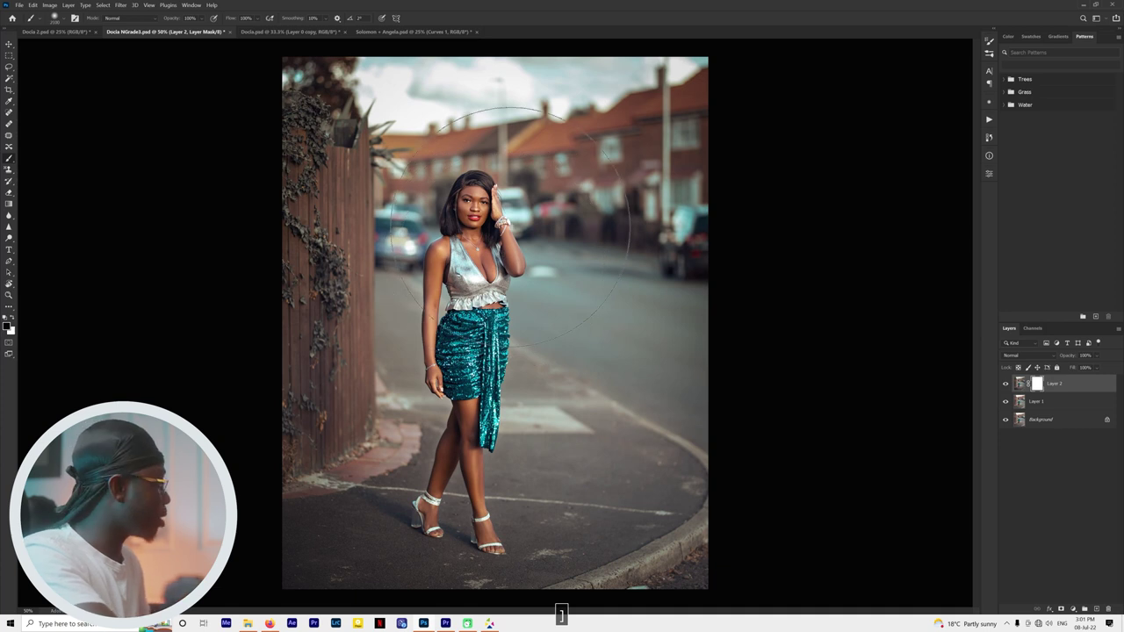
{"action": "right_click", "coordinate": [516, 233]}
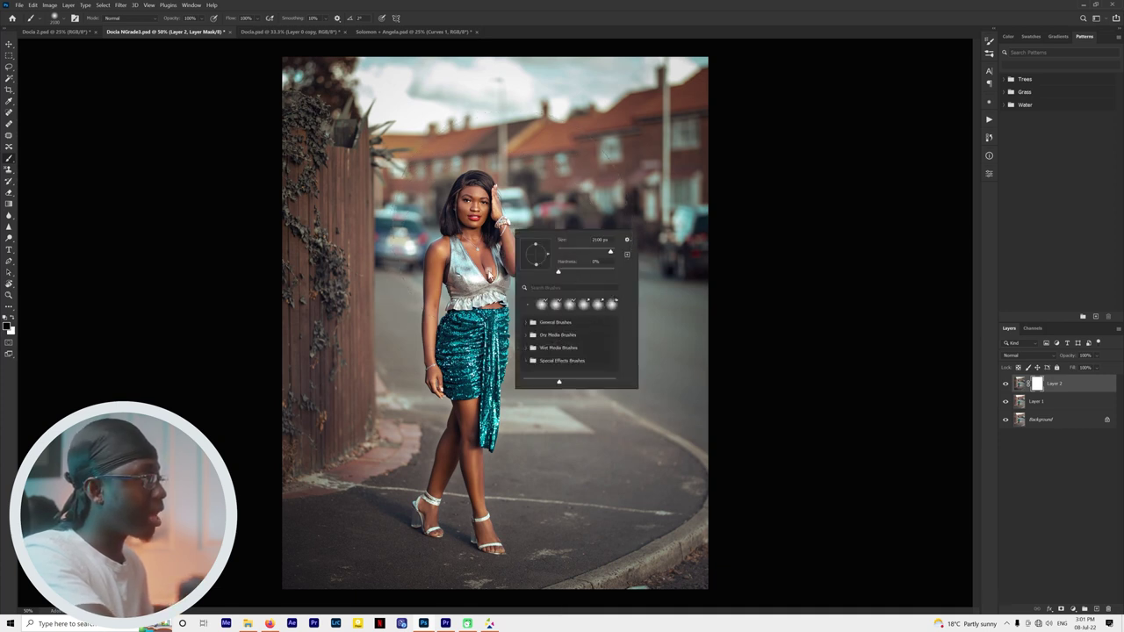
{"action": "key", "text": "Return"}
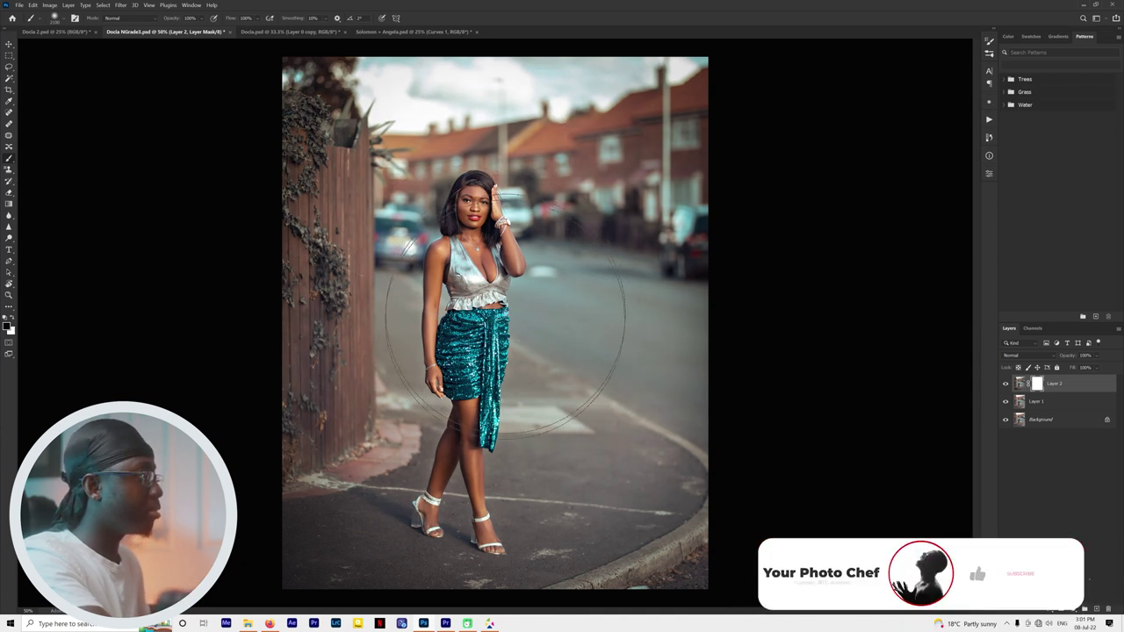
{"action": "key", "text": "ctrl+i"}
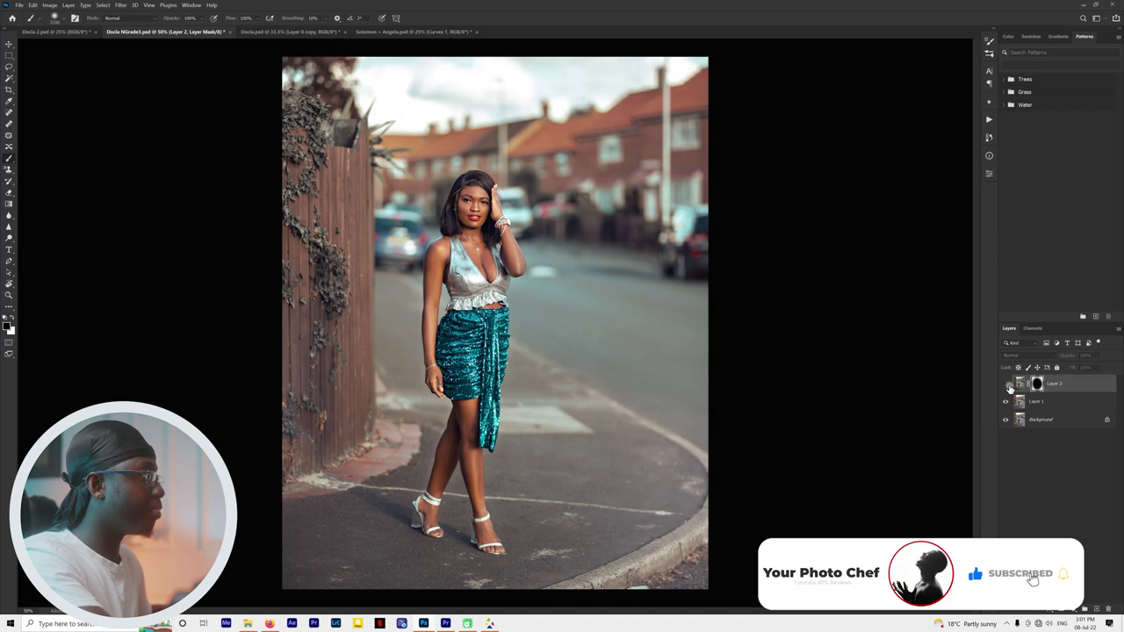
Lower Layer 2's opacity slightly after comparing, then switch to Docia 2.psd.
{"action": "left_click", "coordinate": [1006, 385]}
{"action": "left_click", "coordinate": [1007, 384]}
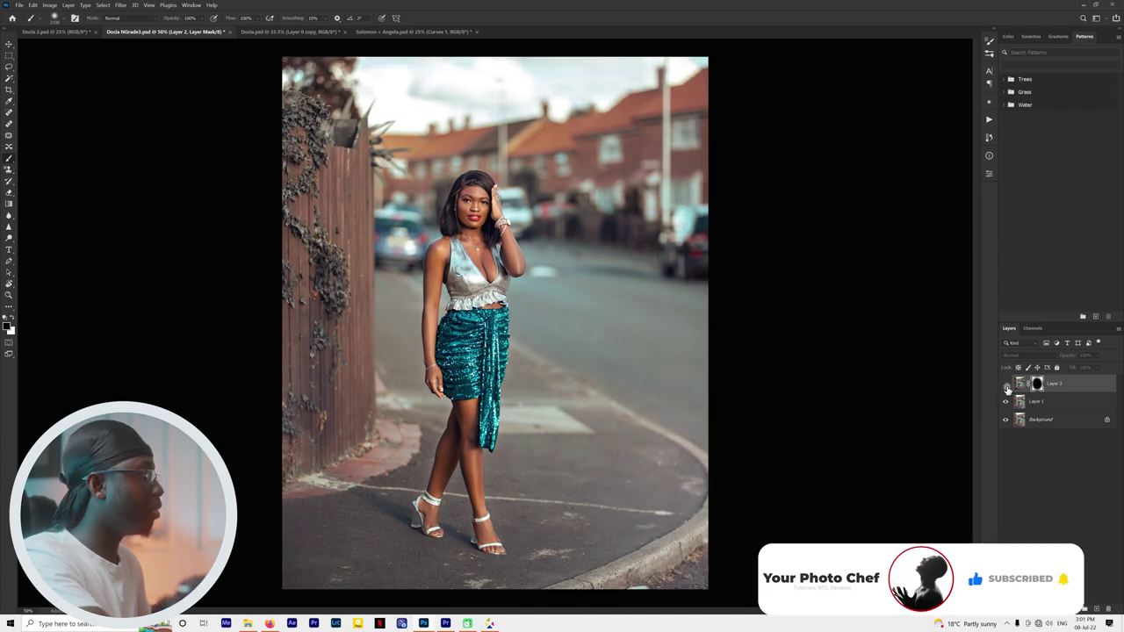
{"action": "left_click", "coordinate": [1007, 385]}
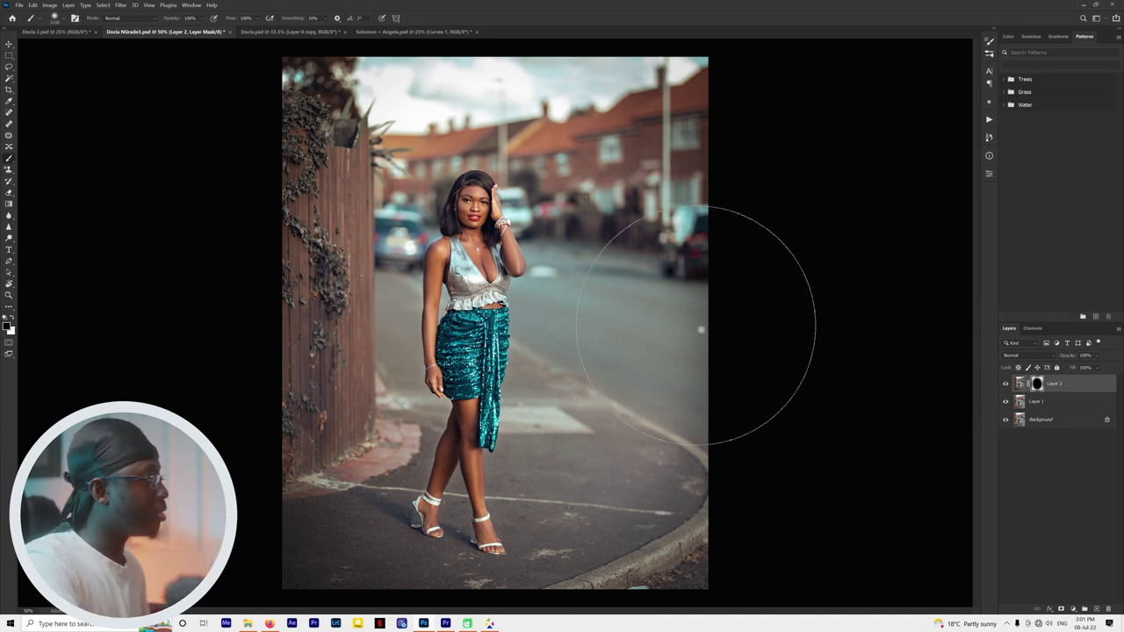
{"action": "left_click", "coordinate": [1009, 385]}
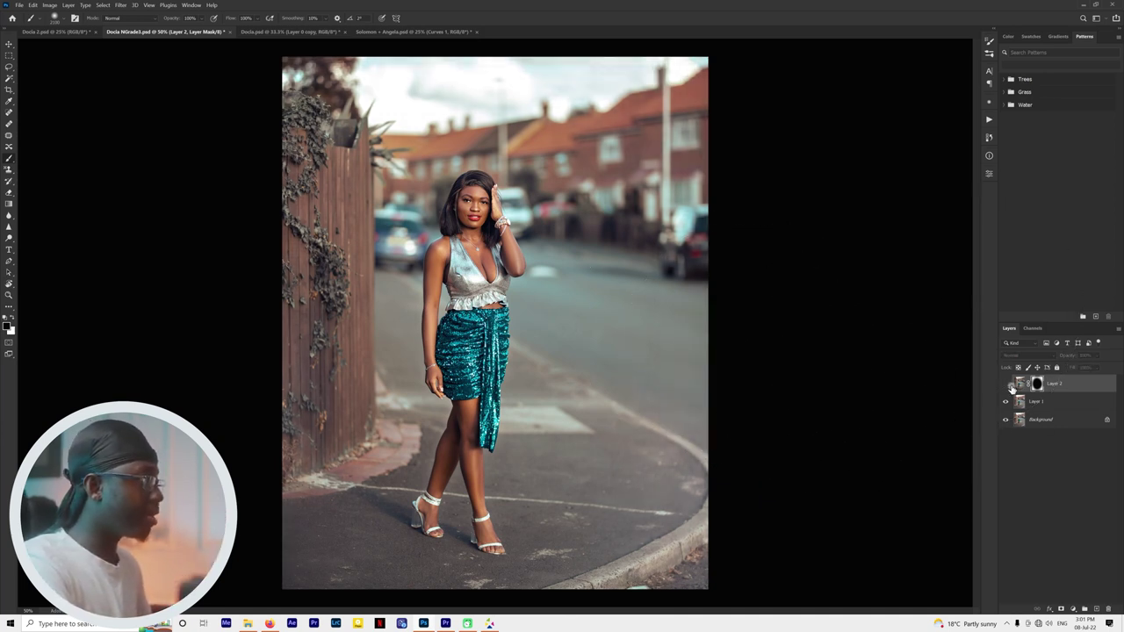
{"action": "left_click", "coordinate": [1009, 387]}
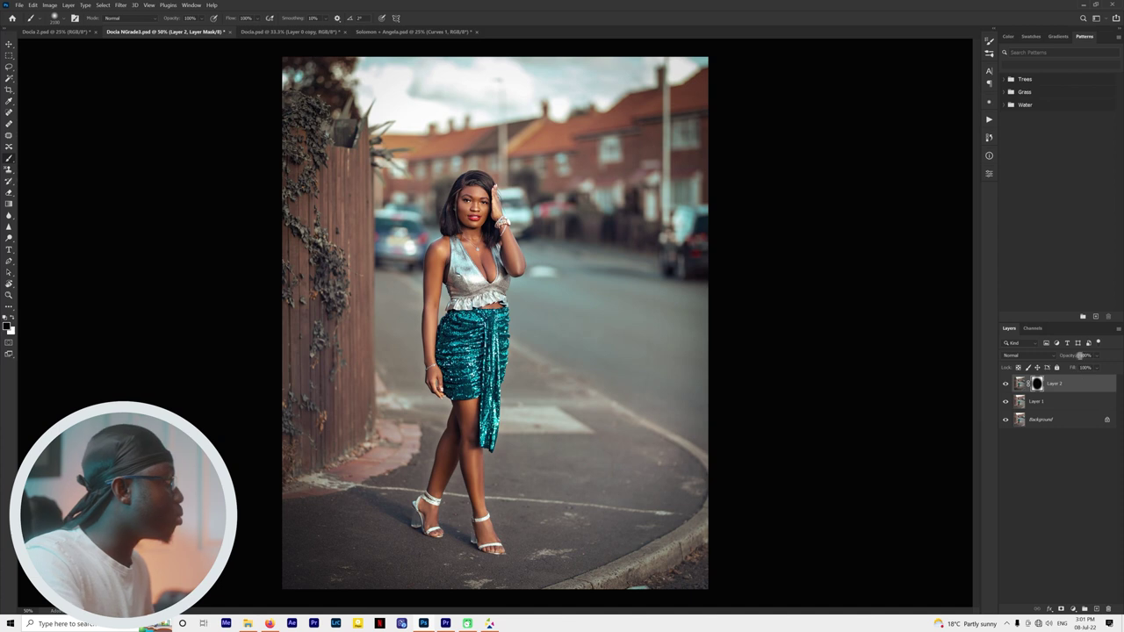
{"action": "left_click_drag", "start_coordinate": [1071, 358], "coordinate": [1060, 355]}
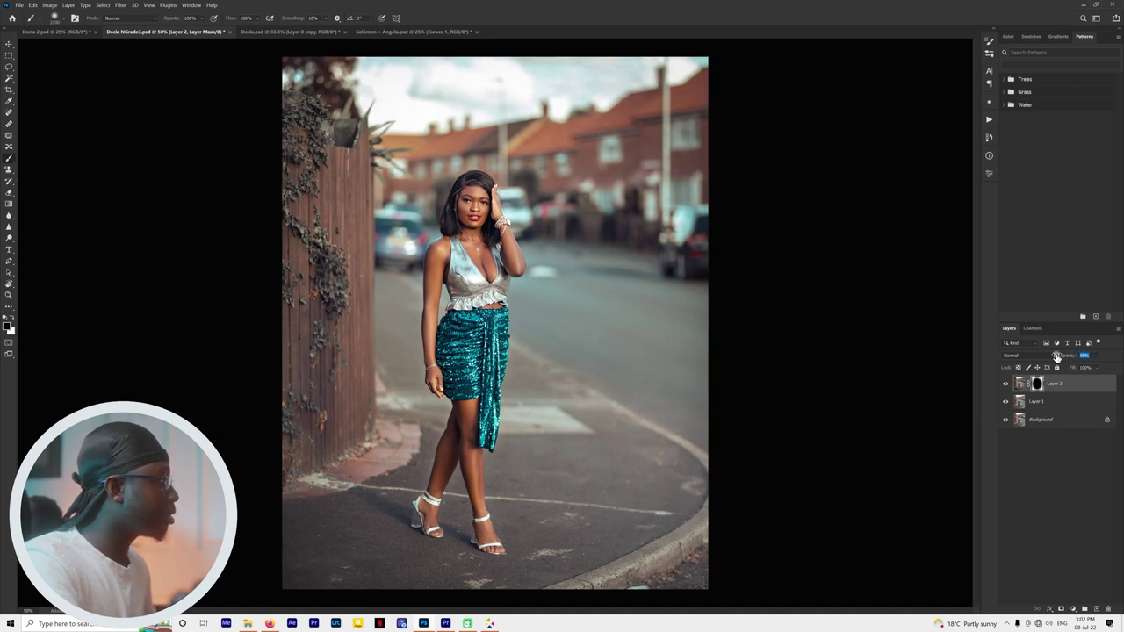
{"action": "left_click", "coordinate": [1007, 385]}
{"action": "left_click", "coordinate": [1007, 386]}
{"action": "left_click", "coordinate": [1008, 386]}
{"action": "left_click", "coordinate": [1007, 385]}
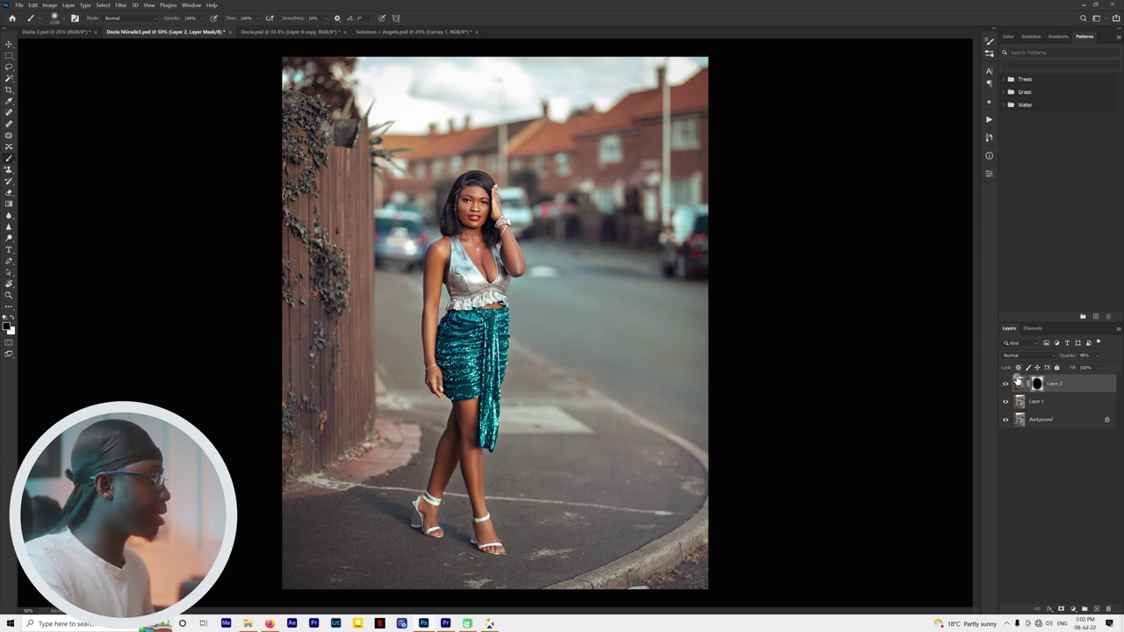
{"action": "left_click", "coordinate": [55, 31]}
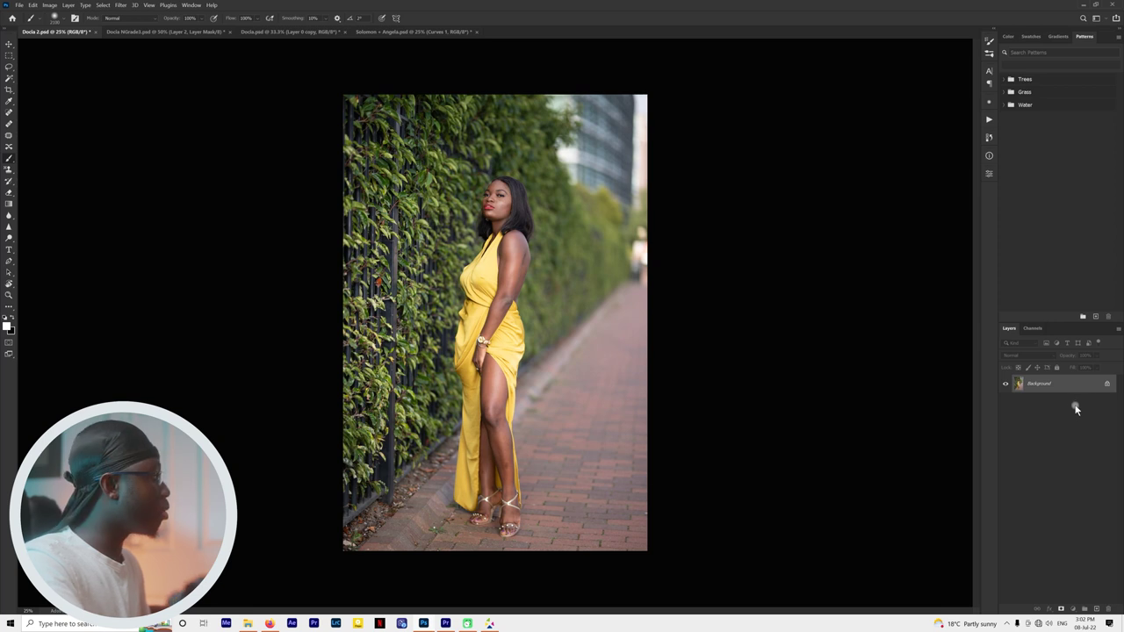
Duplicate the Background to Layer 1 and open it in the Camera Raw Filter.
{"action": "key", "text": "ctrl+j"}
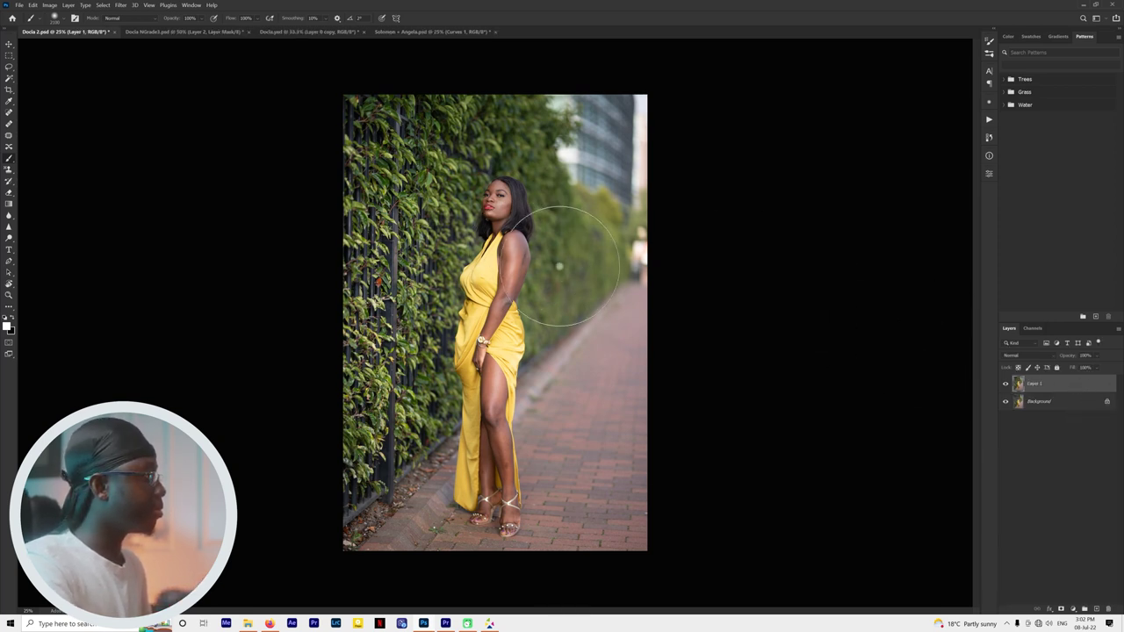
{"action": "key", "text": "v"}
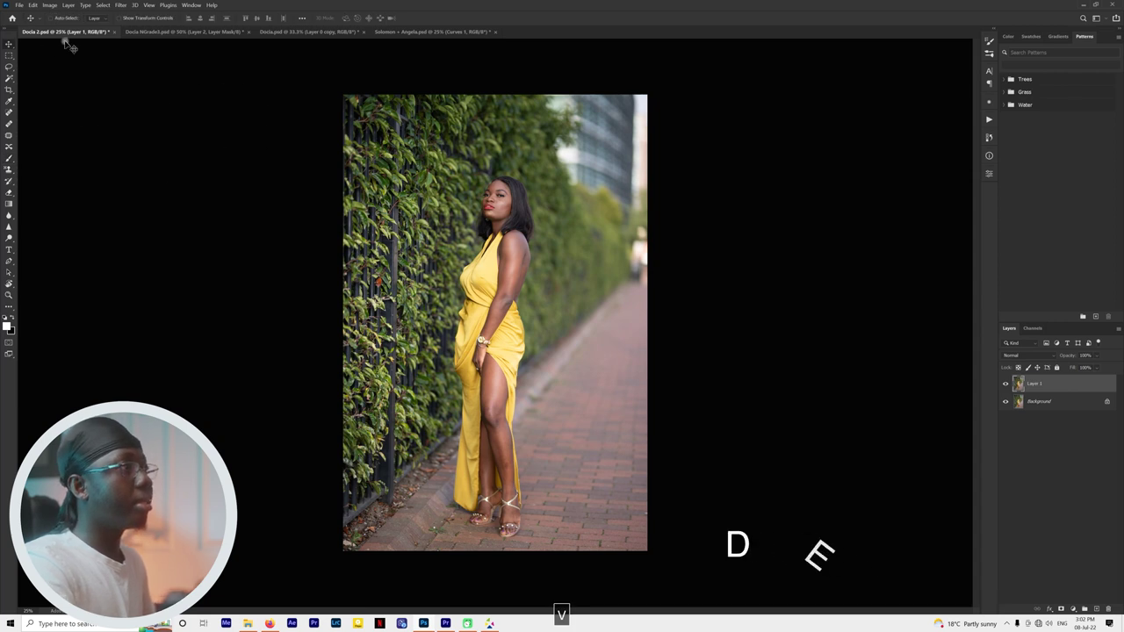
{"action": "left_click", "coordinate": [120, 5]}
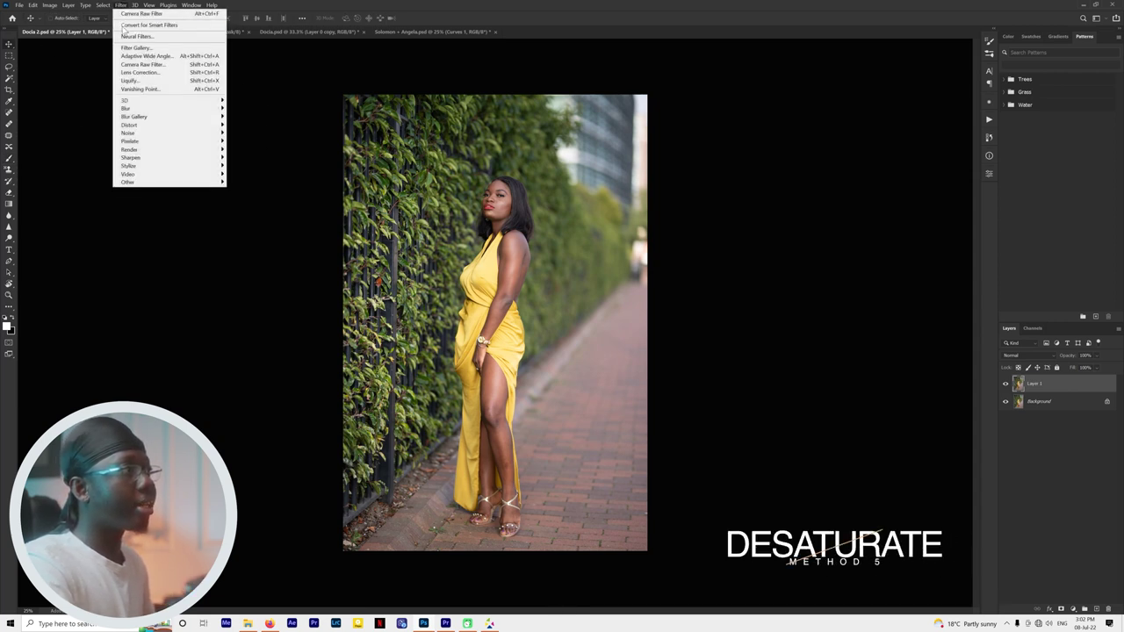
{"action": "left_click", "coordinate": [169, 68]}
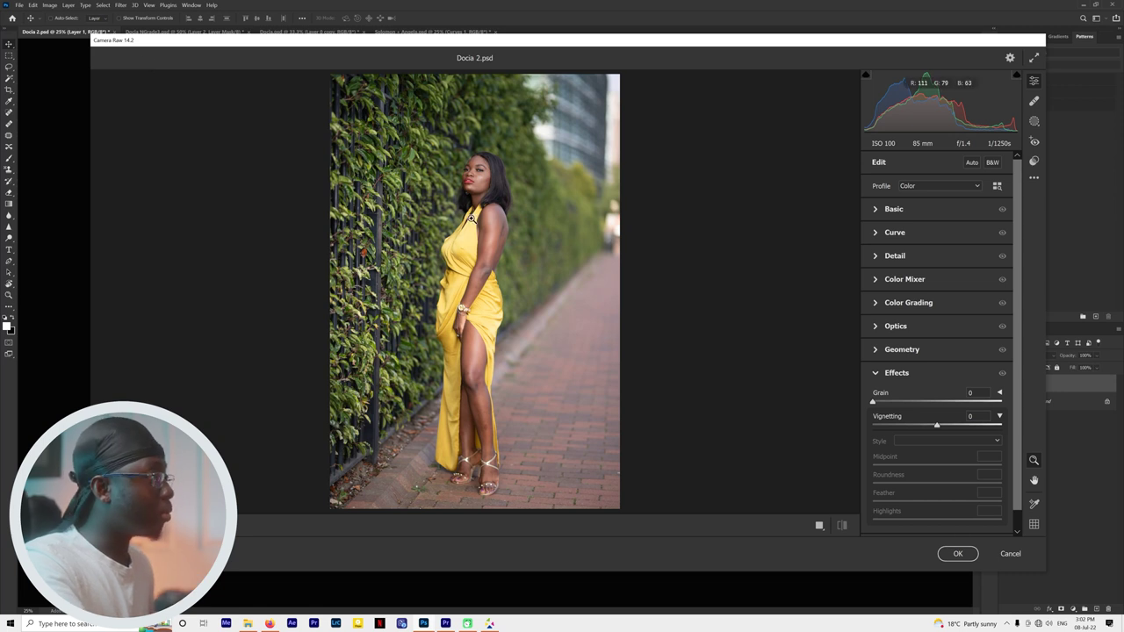
Cut Greens saturation to -80 and Yellows to -73 in Color Mixer, then apply.
{"action": "left_click", "coordinate": [874, 281]}
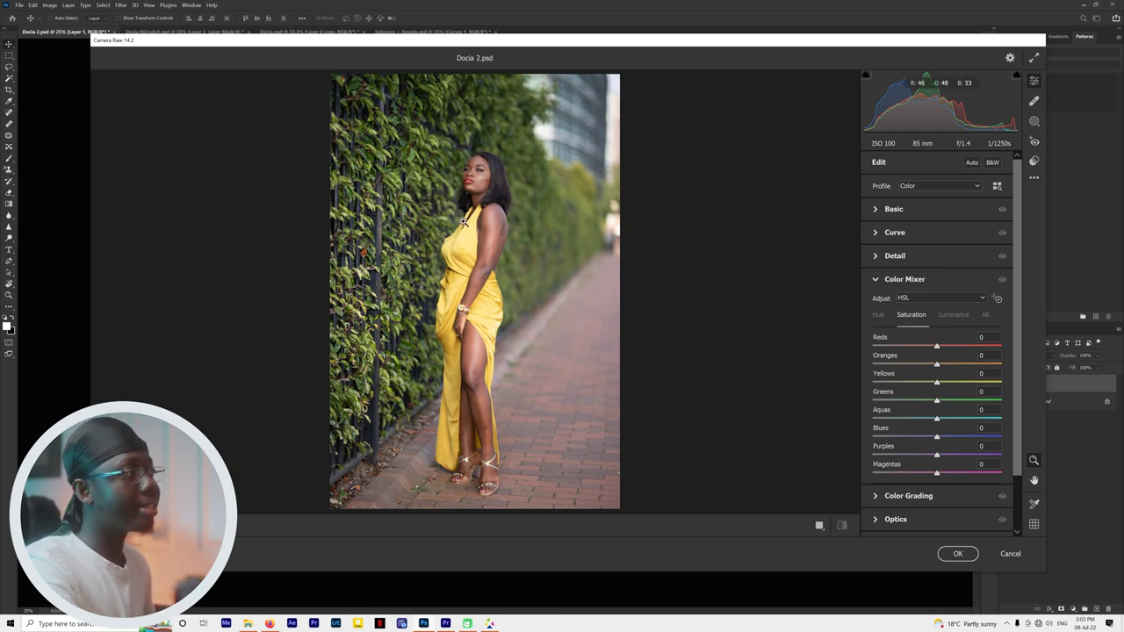
{"action": "left_click_drag", "start_coordinate": [909, 402], "coordinate": [884, 404]}
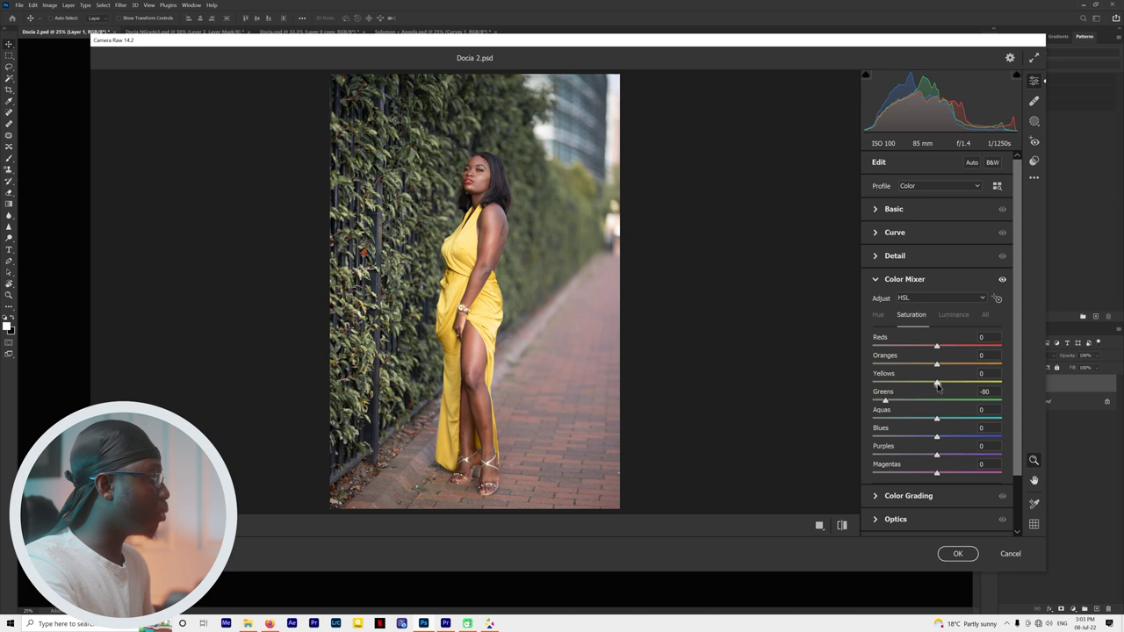
{"action": "left_click_drag", "start_coordinate": [937, 383], "coordinate": [895, 378]}
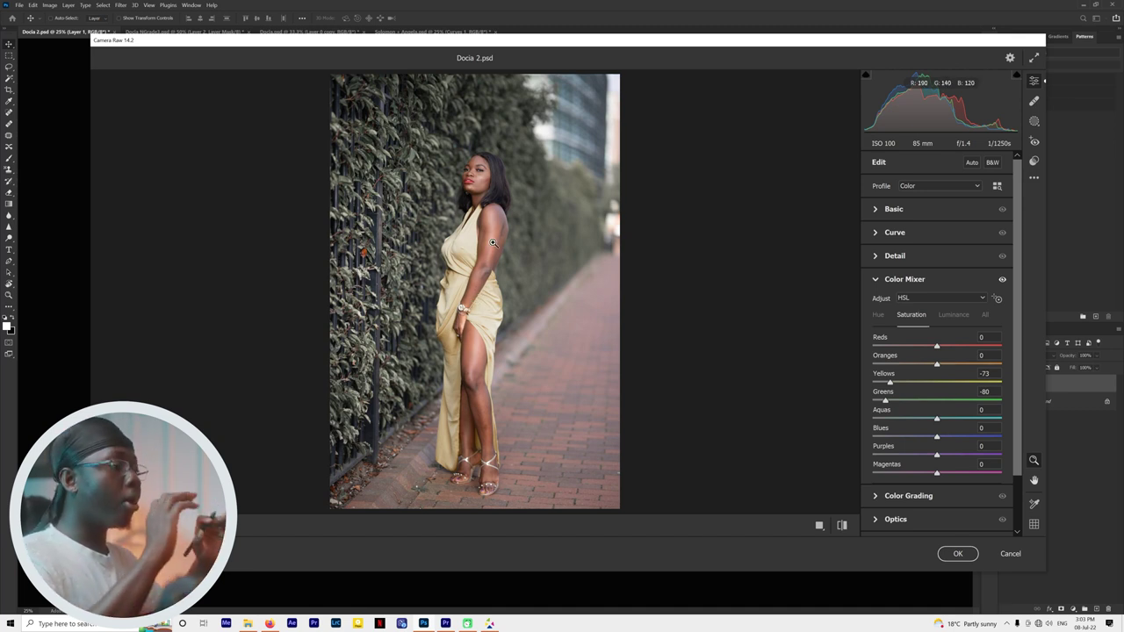
{"action": "left_click", "coordinate": [952, 550]}
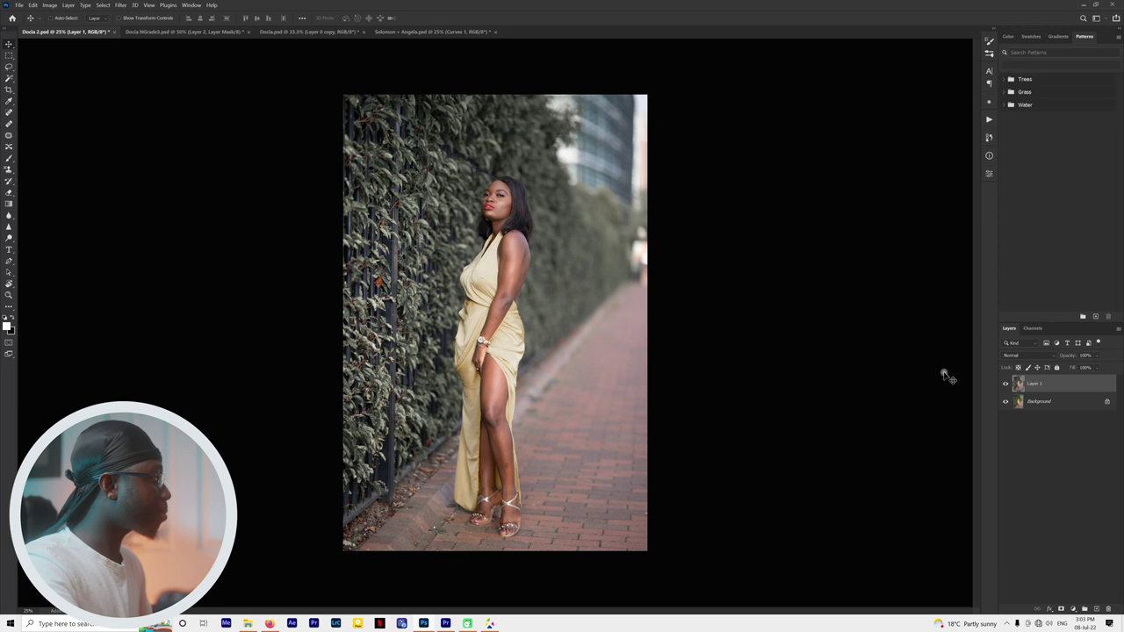
Select the woman with Select > Subject.
{"action": "left_click", "coordinate": [102, 6]}
{"action": "left_click", "coordinate": [102, 6]}
{"action": "left_click", "coordinate": [102, 7]}
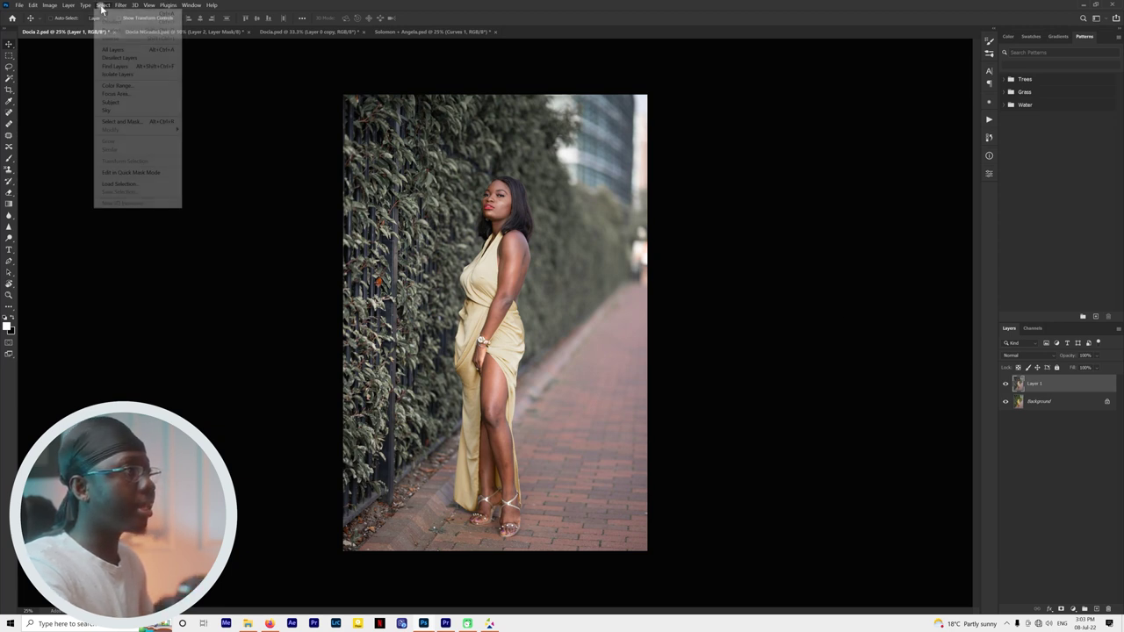
{"action": "left_click", "coordinate": [140, 102]}
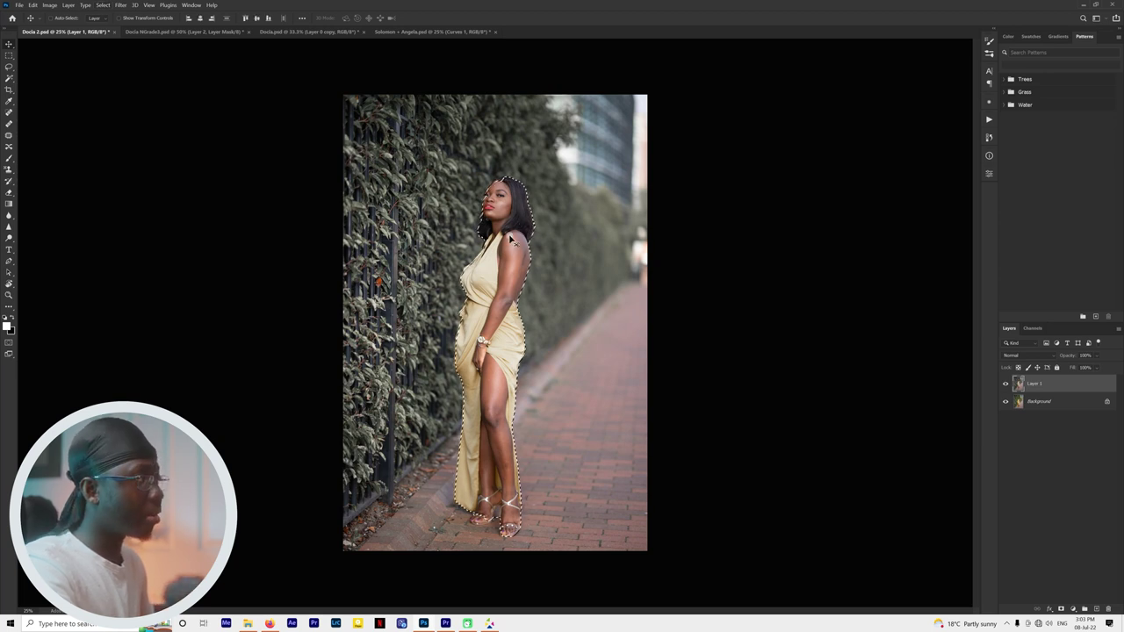
Check the selection edges along her outline, then add it as Layer 1's mask.
{"action": "key", "text": "ctrl+plus"}
{"action": "key", "text": "ctrl+plus"}
{"action": "scroll", "coordinate": [505, 193], "scroll_direction": "up", "scroll_amount": 3}
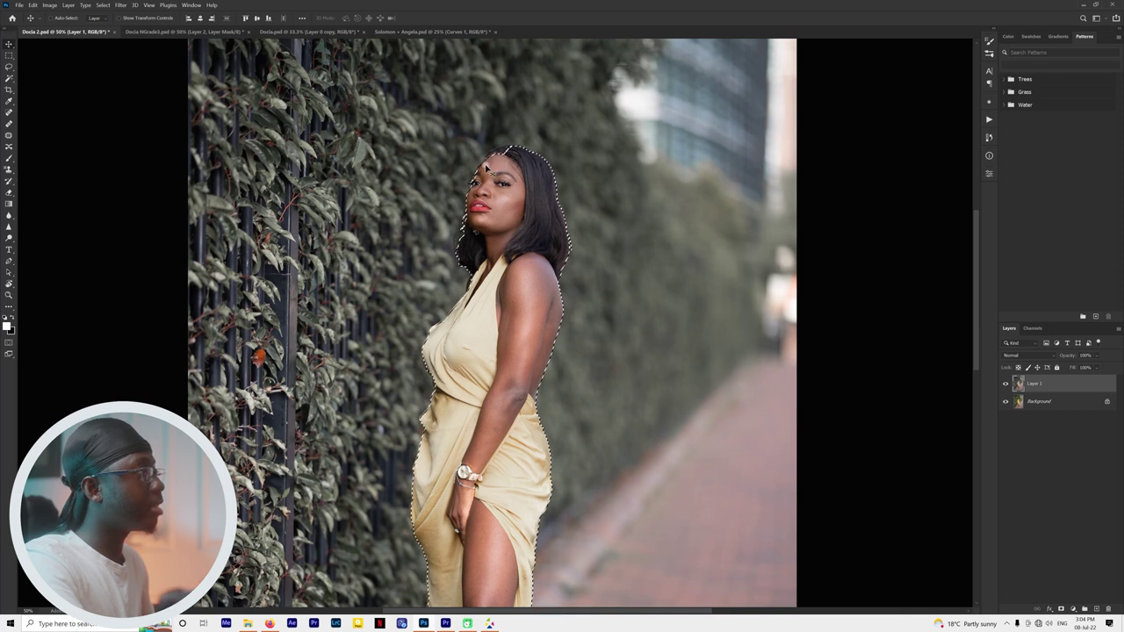
{"action": "left_click_drag", "start_coordinate": [463, 206], "coordinate": [462, 194]}
{"action": "left_click_drag", "start_coordinate": [463, 536], "coordinate": [591, 194]}
{"action": "left_click_drag", "start_coordinate": [591, 294], "coordinate": [508, 194]}
{"action": "mouse_move", "coordinate": [483, 270]}
{"action": "left_mouse_down"}
{"action": "mouse_move", "coordinate": [463, 252]}
{"action": "mouse_move", "coordinate": [465, 274]}
{"action": "left_mouse_up"}
{"action": "key", "text": "ctrl+0"}
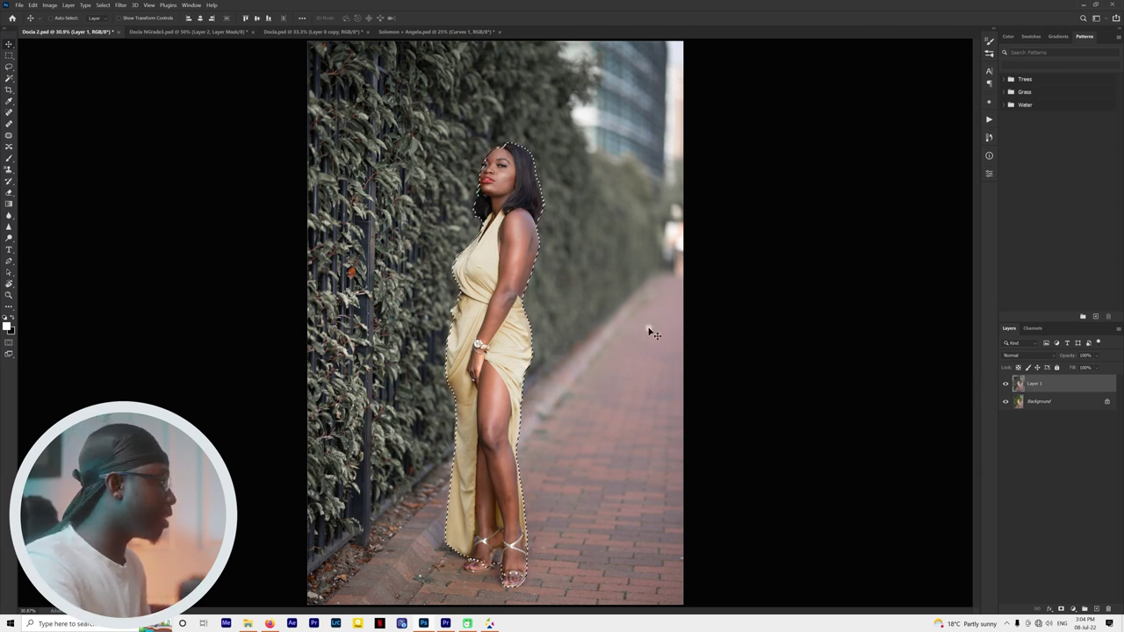
{"action": "left_click", "coordinate": [1060, 608]}
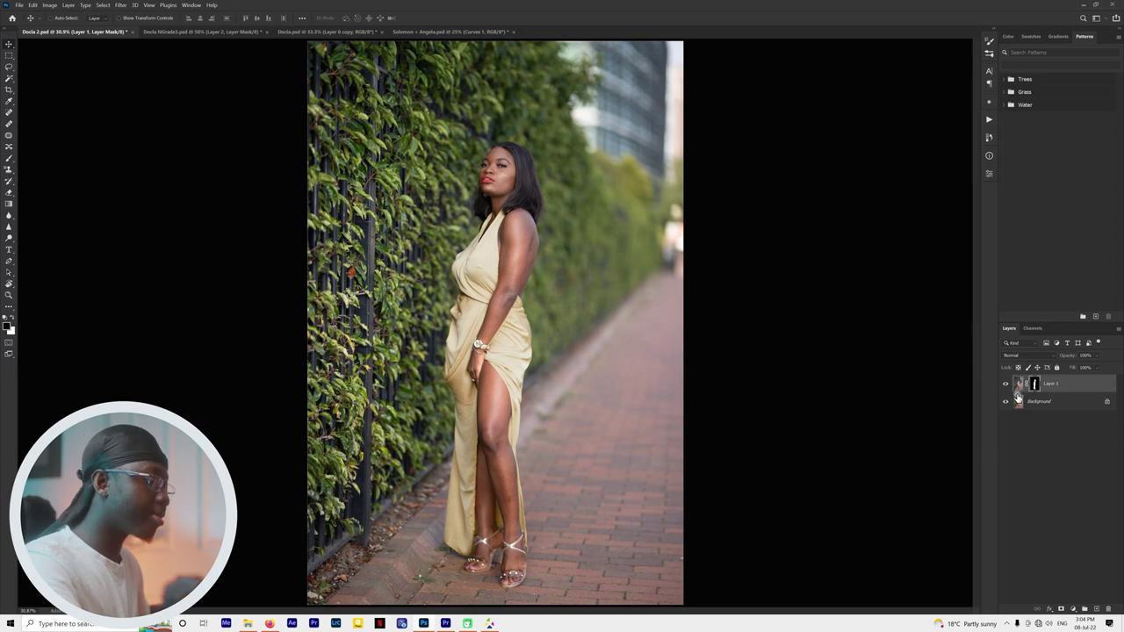
Invert Layer 1's mask so only the foliage is desaturated, comparing with the layer toggled on and off.
{"action": "key", "text": "ctrl+i"}
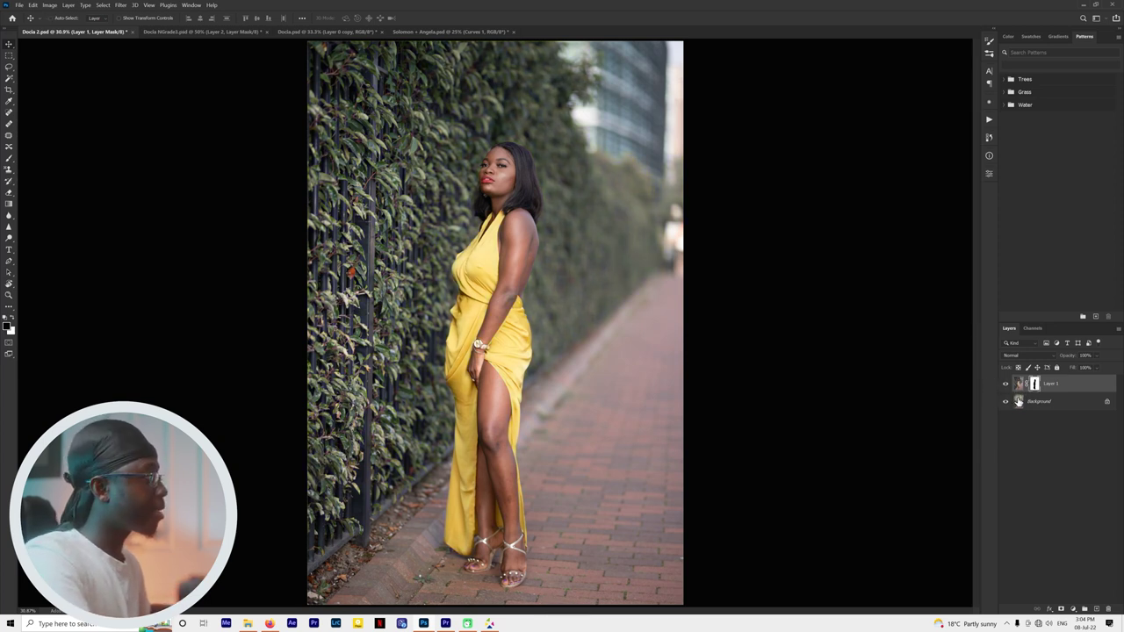
{"action": "left_click", "coordinate": [1006, 385]}
{"action": "left_click", "coordinate": [1005, 383]}
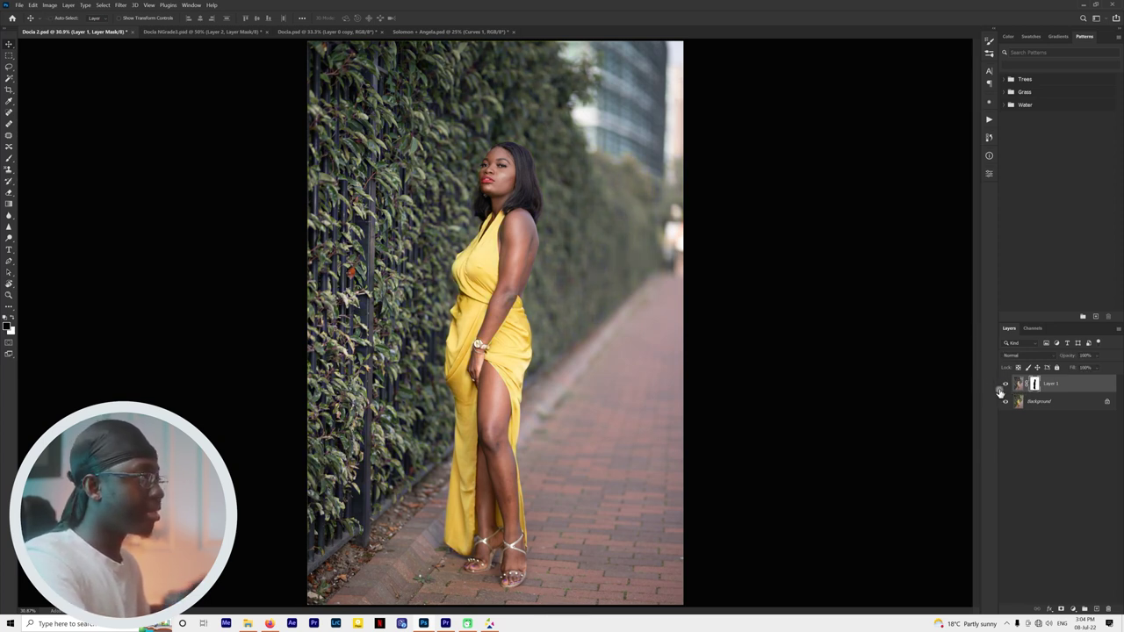
{"action": "left_click", "coordinate": [1006, 385]}
{"action": "left_click", "coordinate": [1006, 385]}
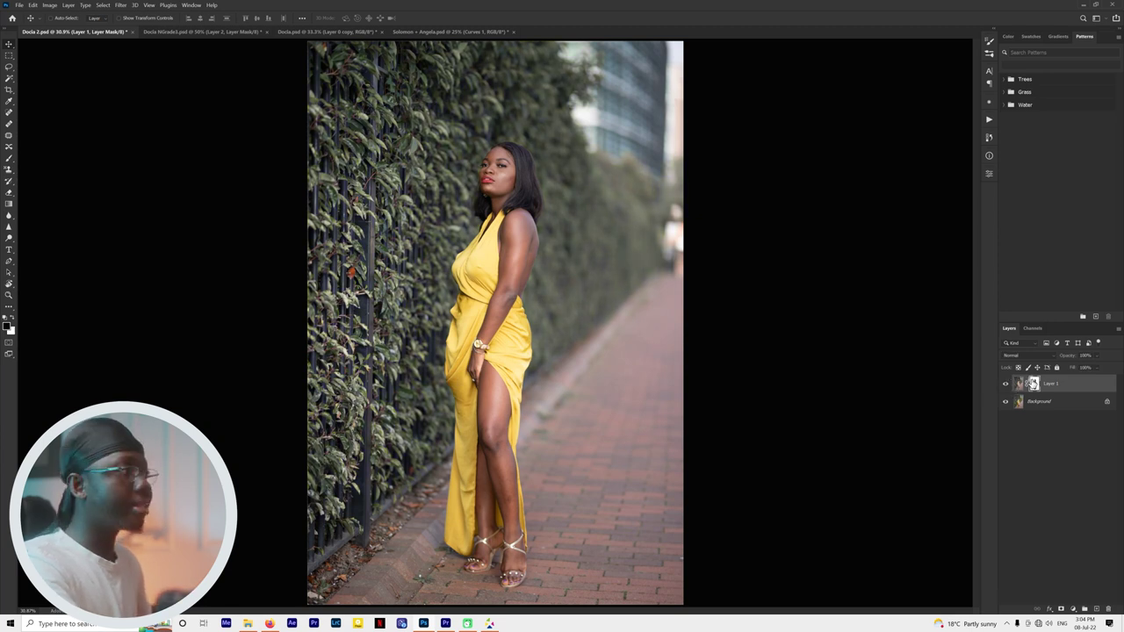
{"action": "left_click", "coordinate": [1005, 386]}
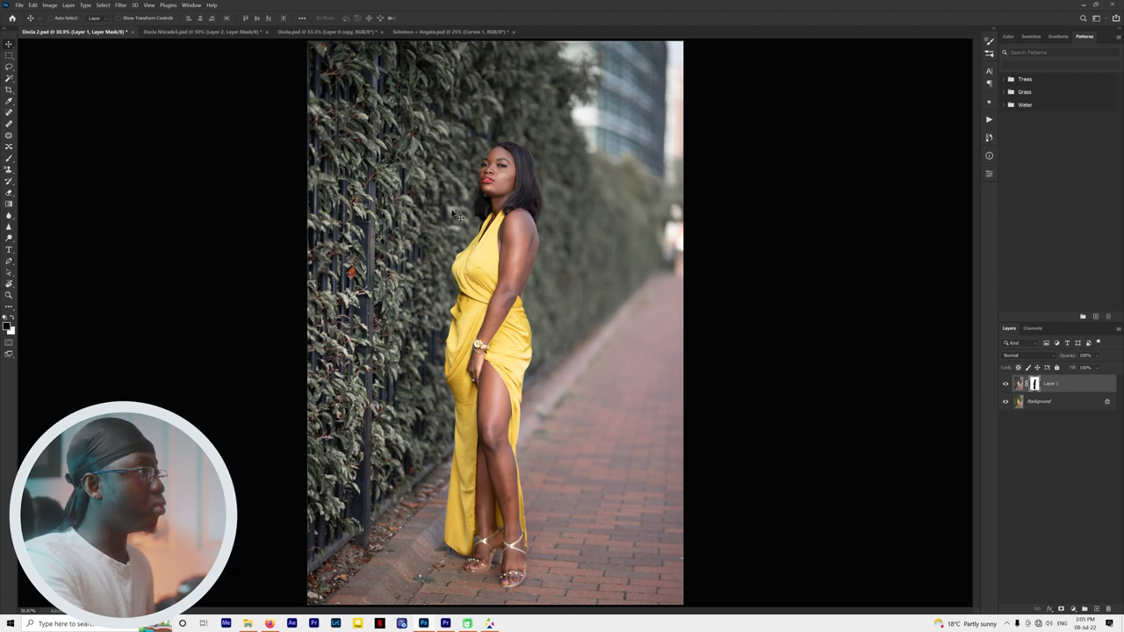
Switch through the street and pink-dress photos to the Solomon + Angela.psd couple photo.
{"action": "left_click", "coordinate": [150, 32]}
{"action": "left_click", "coordinate": [338, 32]}
{"action": "left_click", "coordinate": [441, 32]}
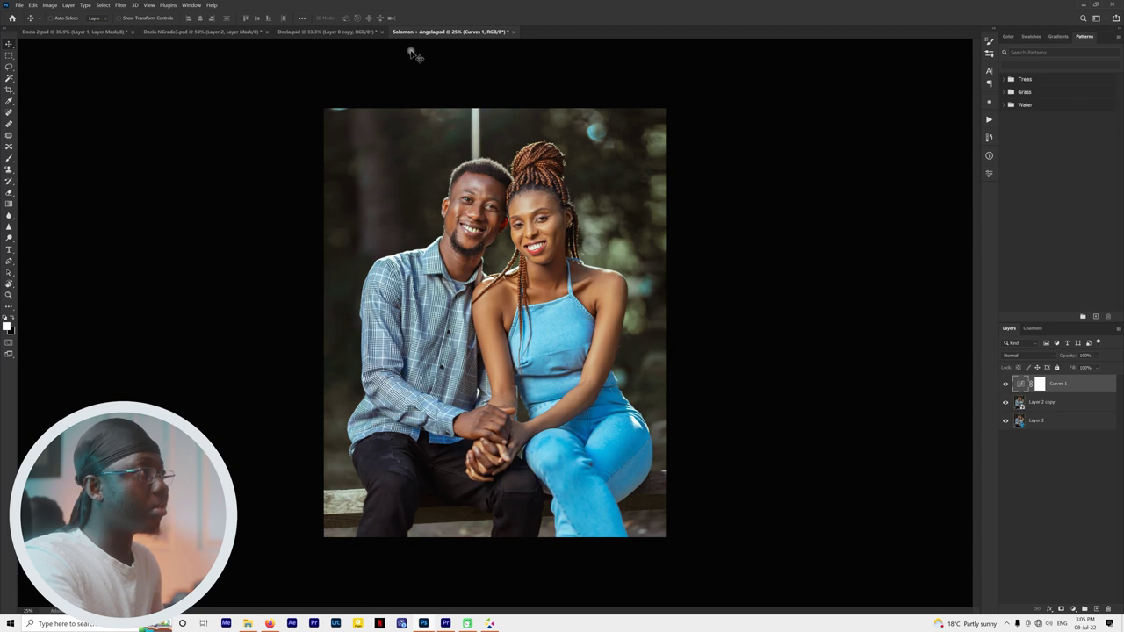
Review the pink-dress and street photos, finishing on the yellow-dress Docia 2.psd document.
{"action": "left_click", "coordinate": [342, 32]}
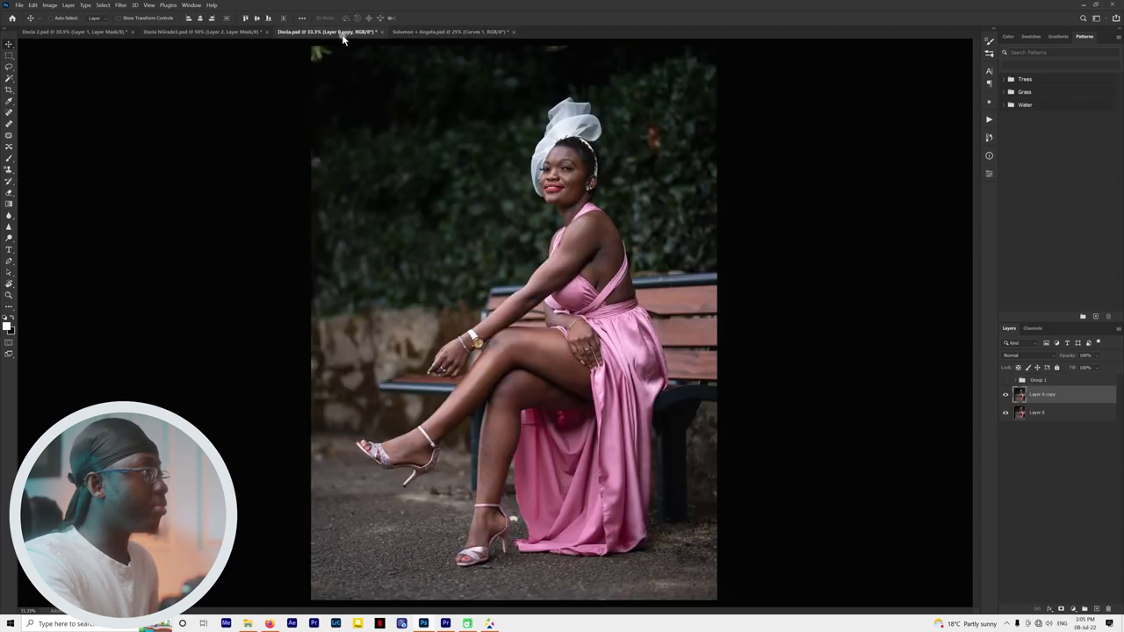
{"action": "left_click", "coordinate": [222, 32]}
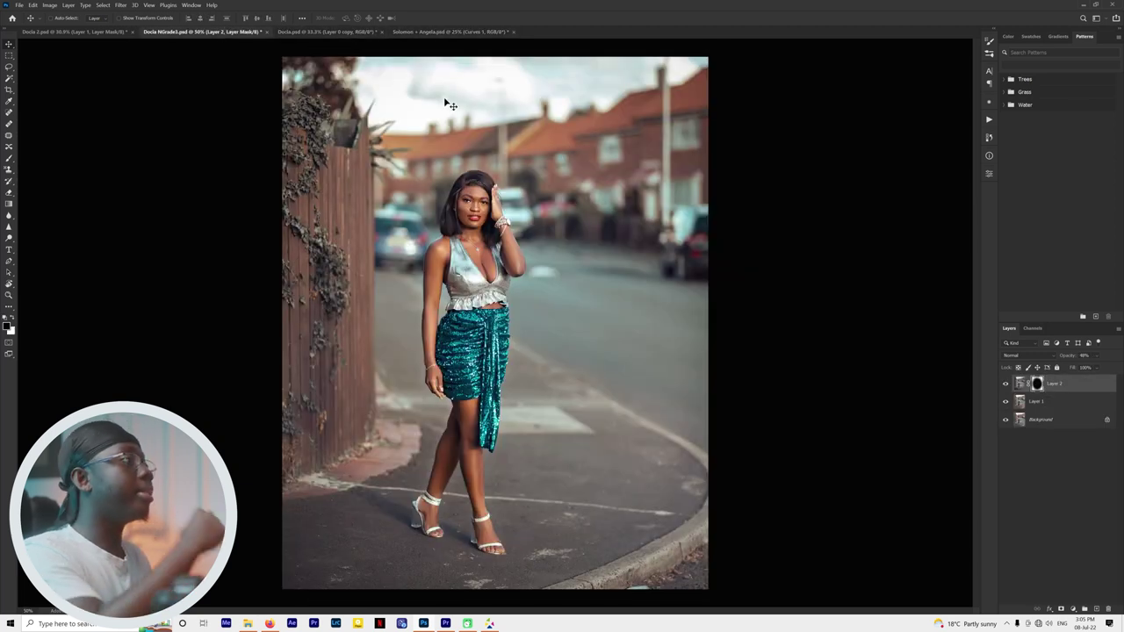
{"action": "left_click", "coordinate": [330, 32]}
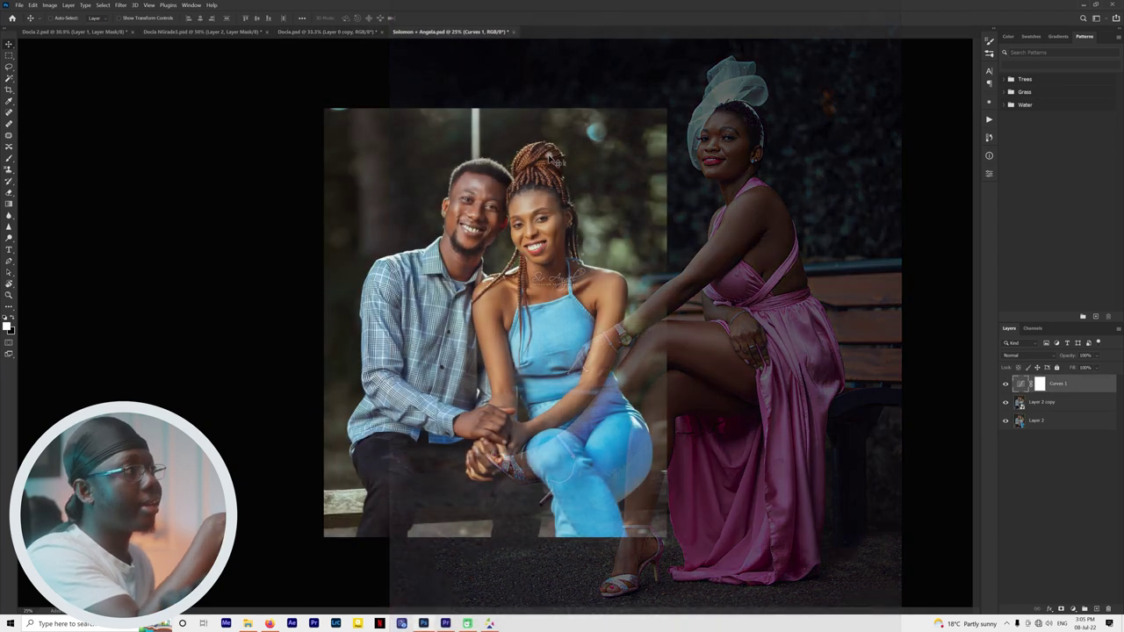
{"action": "left_click", "coordinate": [90, 31]}
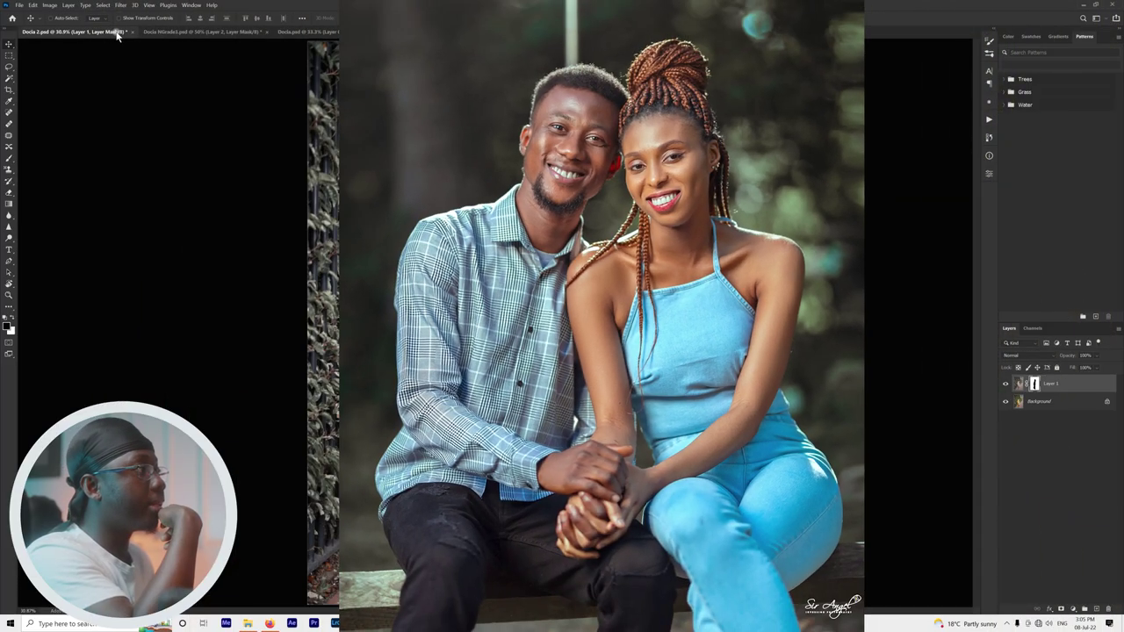